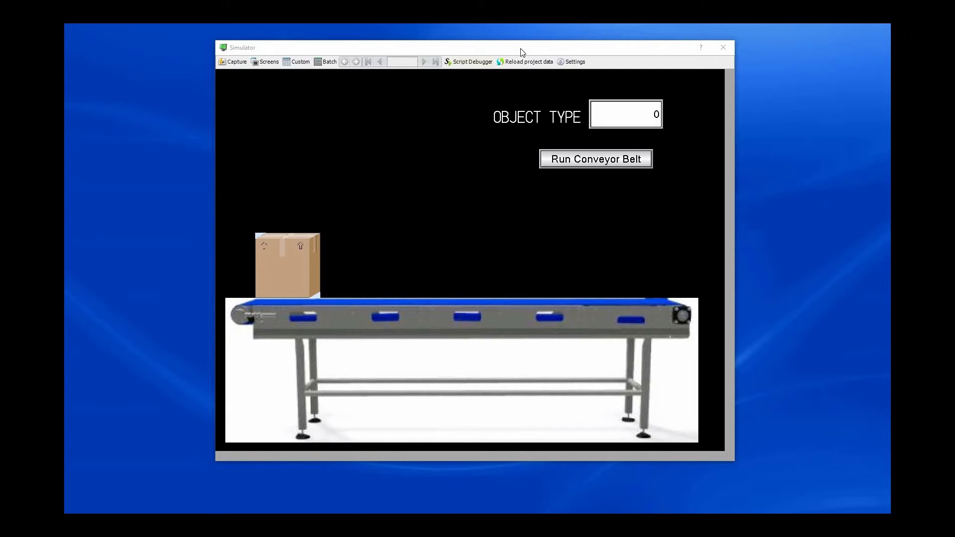
Step: Run the conveyor belt in the simulator and set the object type to 1
{"action": "left_click_drag", "start_coordinate": [522, 49], "coordinate": [527, 60]}
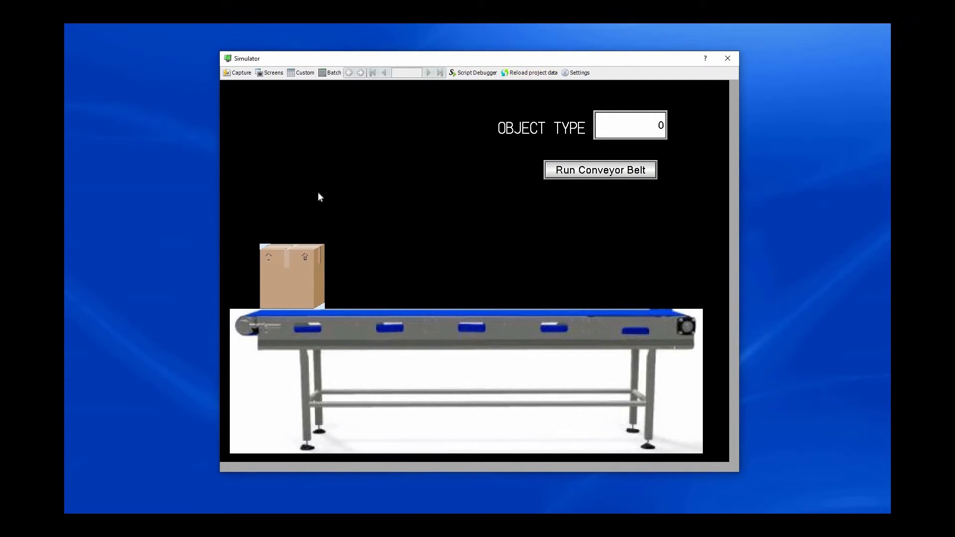
{"action": "left_click", "coordinate": [596, 174]}
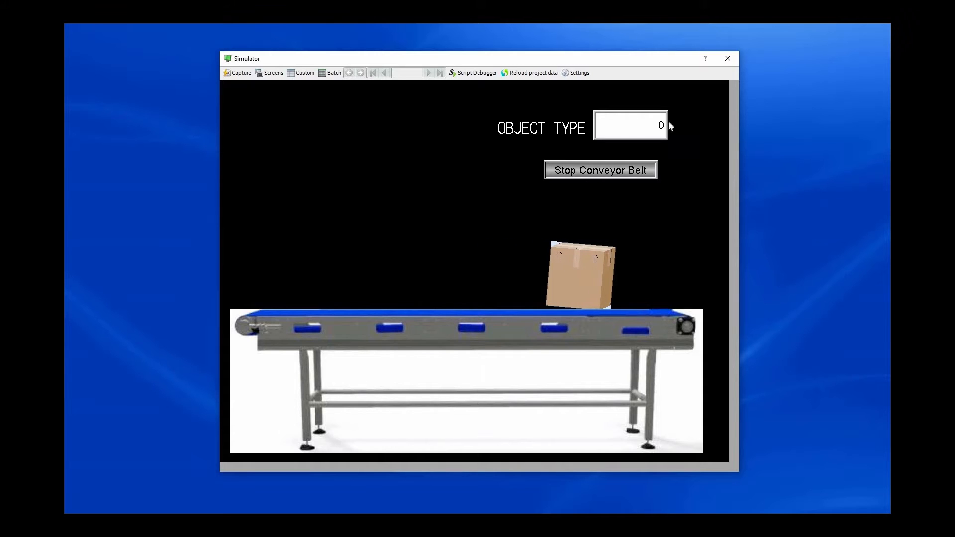
{"action": "left_click", "coordinate": [633, 133]}
{"action": "type", "text": "1"}
{"action": "left_click", "coordinate": [578, 187]}
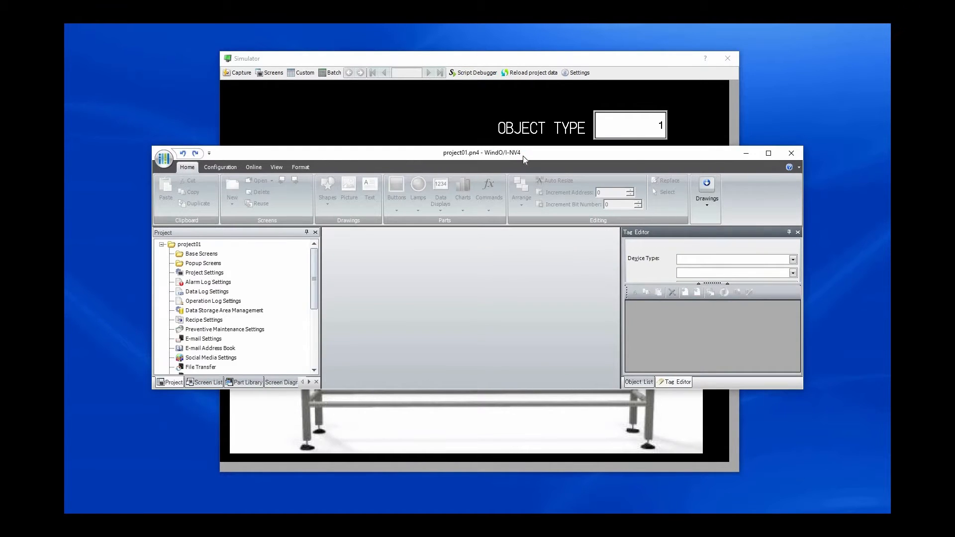
Step: Set up project01 for the HG5G/4G/3G-V series with horizontal installation and the communication driver set to Not Use
{"action": "left_click", "coordinate": [356, 202]}
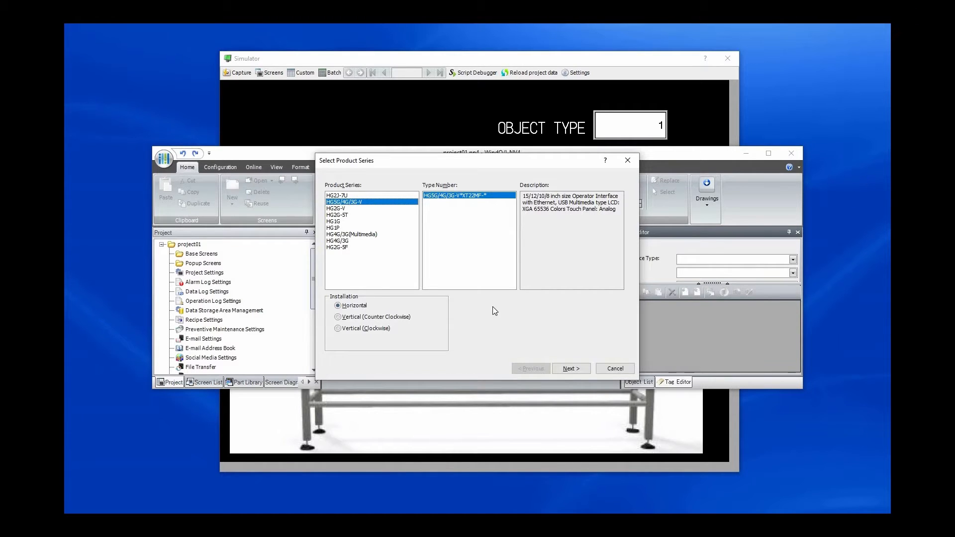
{"action": "left_click", "coordinate": [569, 368]}
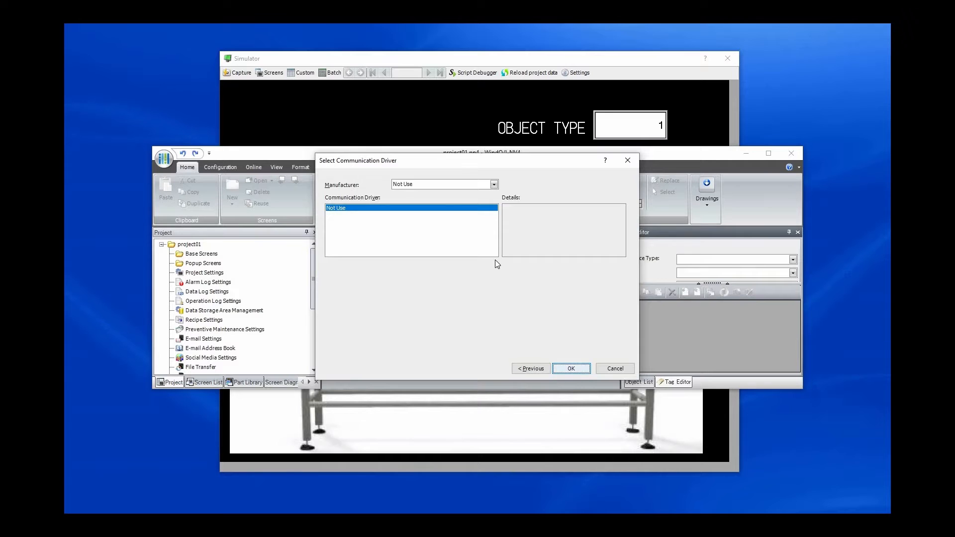
{"action": "left_click", "coordinate": [570, 369]}
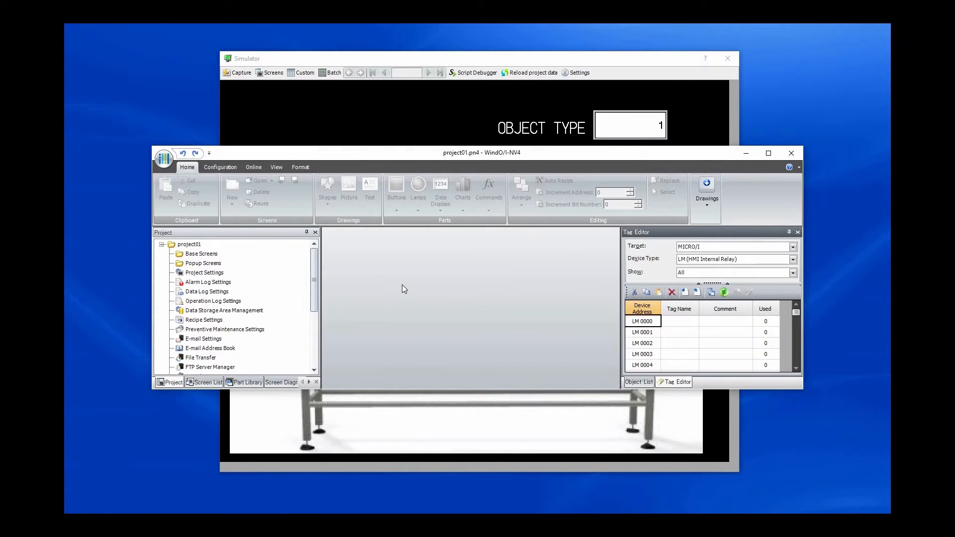
Step: Create base screen number 1 without a title and maximize the WindO/I-NV4 window
{"action": "left_click", "coordinate": [596, 97]}
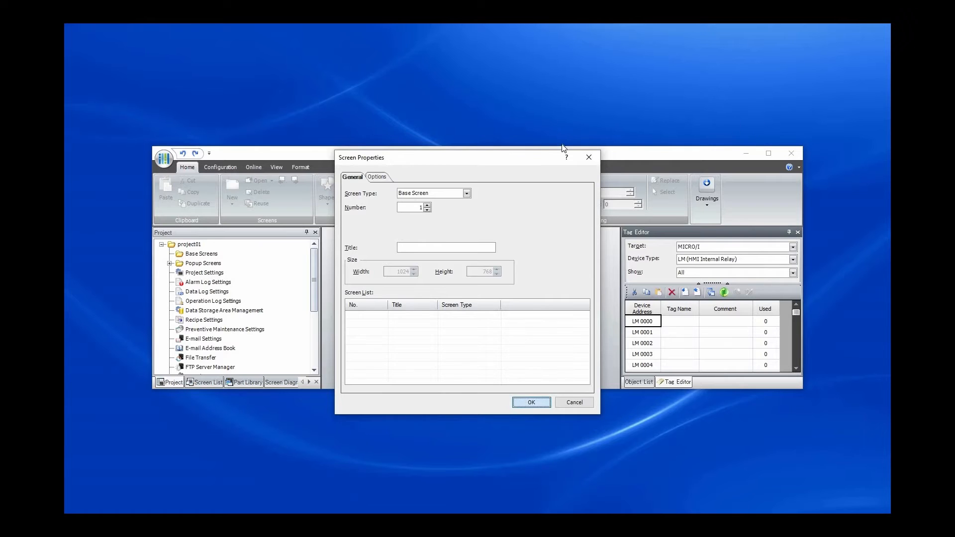
{"action": "key", "text": "Return"}
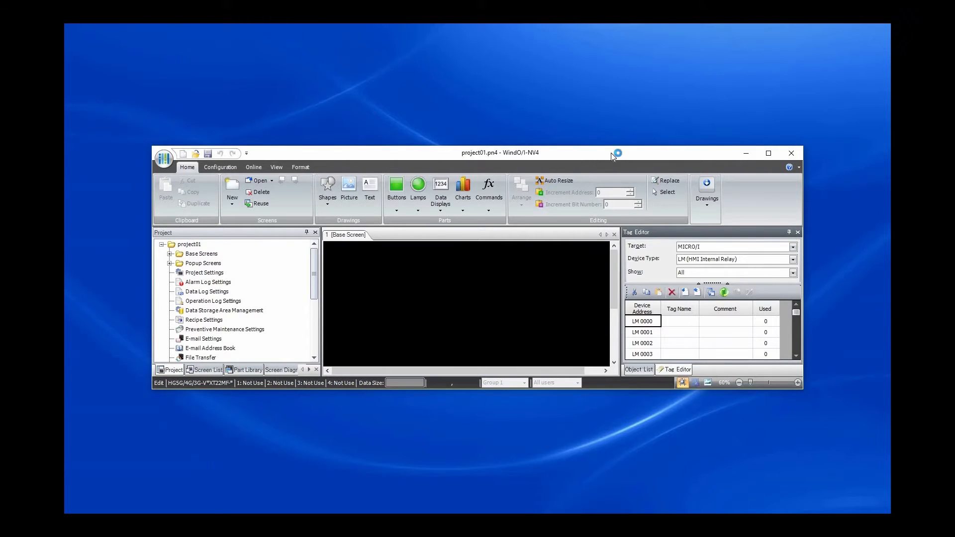
{"action": "left_click_drag", "start_coordinate": [612, 154], "coordinate": [562, 24]}
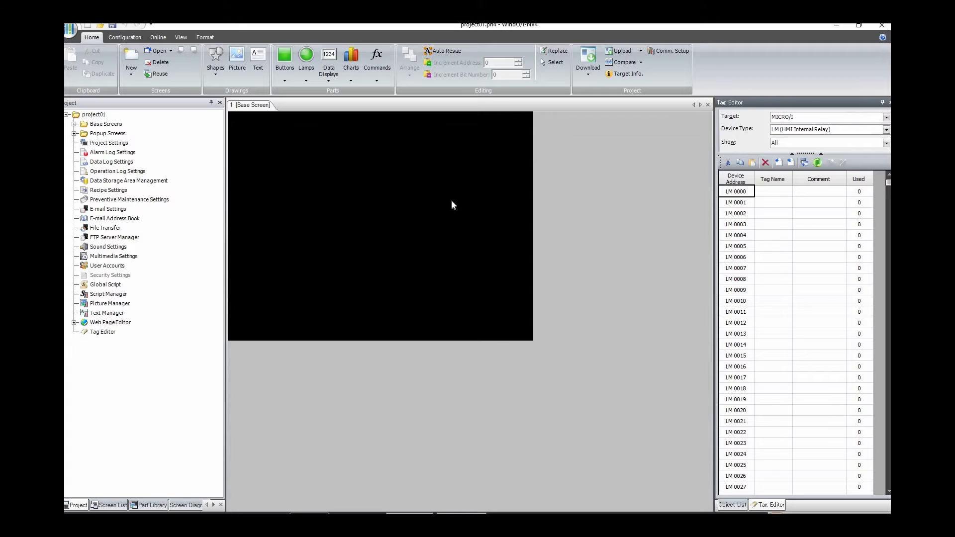
Step: Start inserting a picture on the base screen and browse the belt and miscellaneous conveyor symbols in Symbol Factory
{"action": "left_click", "coordinate": [240, 69]}
{"action": "left_click_drag", "start_coordinate": [237, 271], "coordinate": [524, 336]}
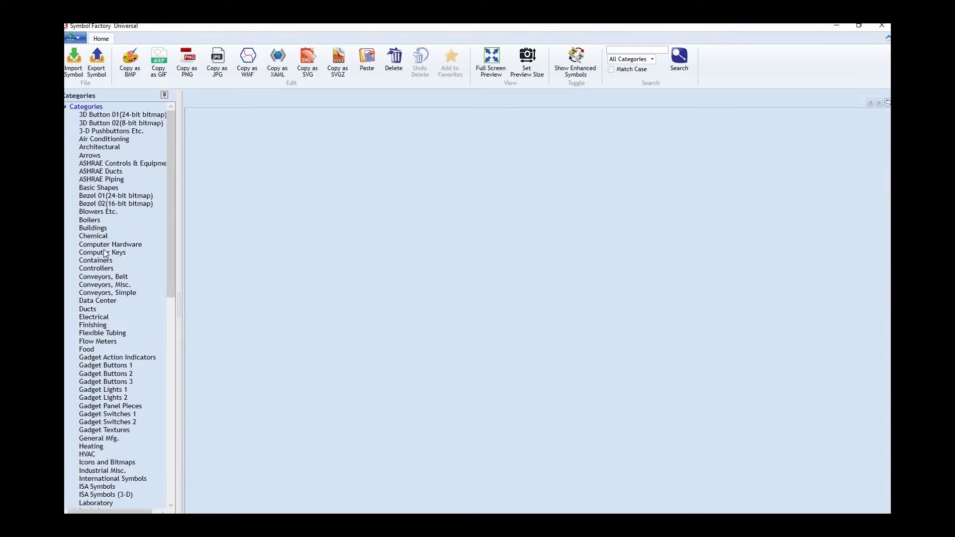
{"action": "scroll", "coordinate": [131, 214], "scroll_direction": "up", "scroll_amount": 15}
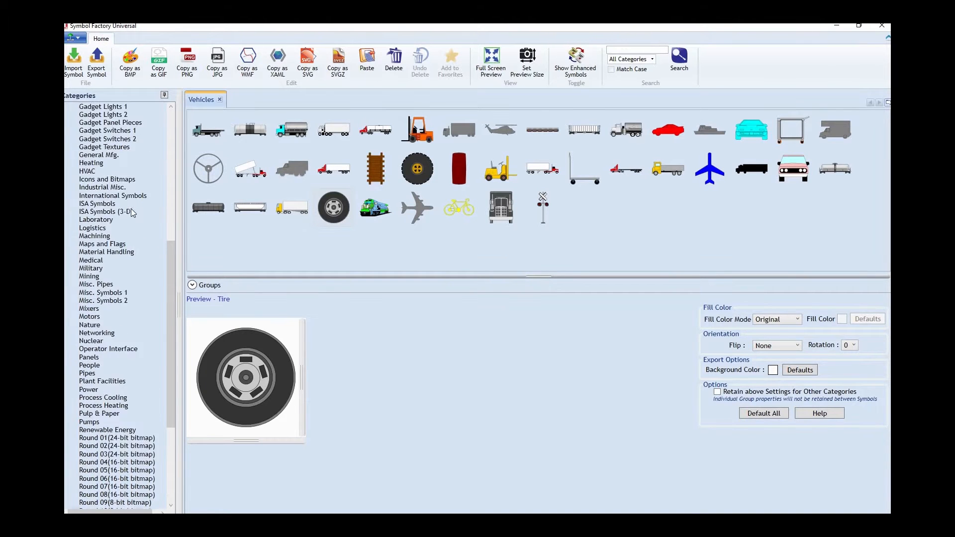
{"action": "left_click", "coordinate": [116, 265]}
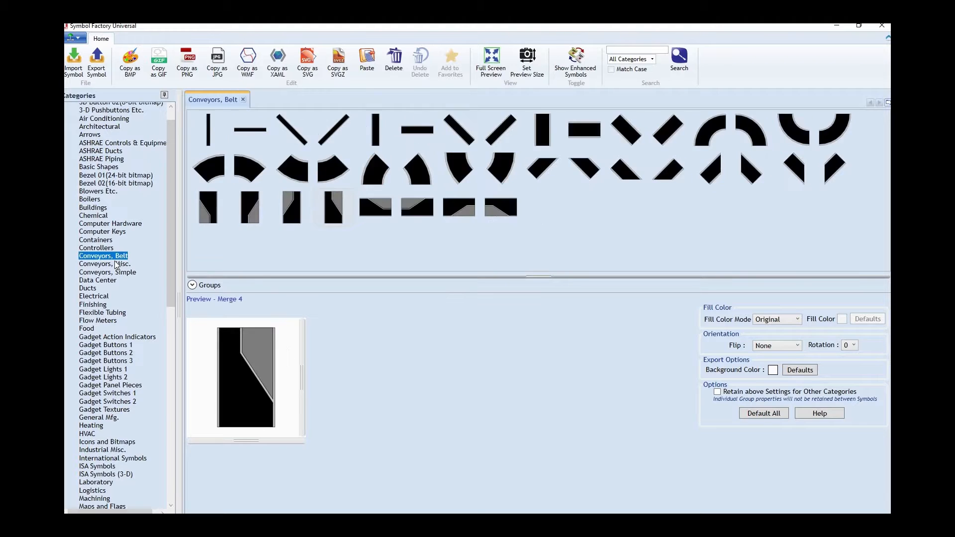
{"action": "left_click", "coordinate": [120, 273]}
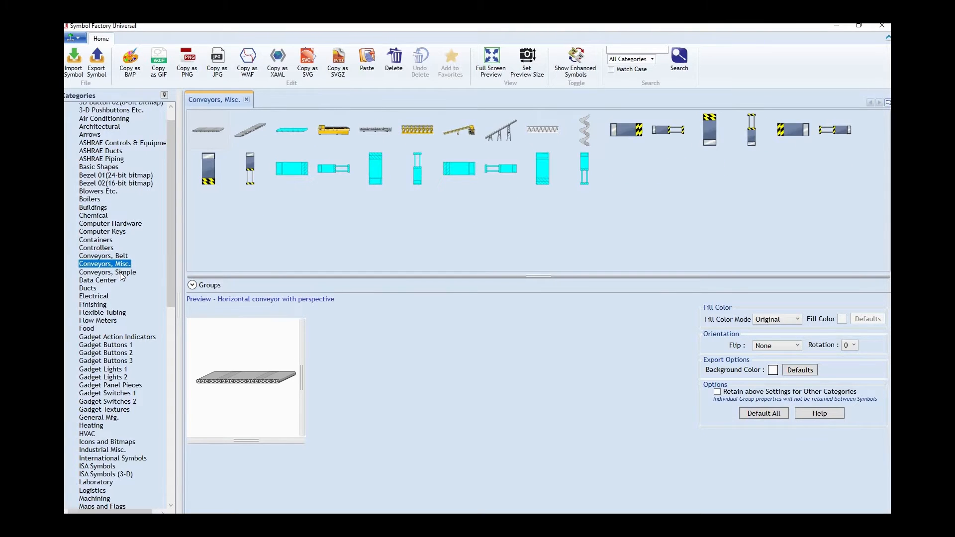
{"action": "left_click", "coordinate": [122, 263]}
{"action": "left_click", "coordinate": [119, 255]}
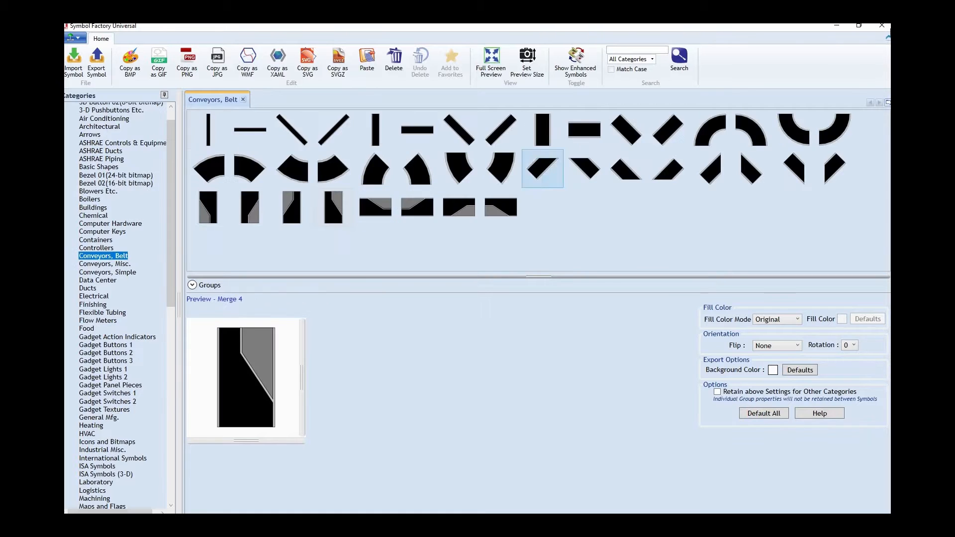
{"action": "left_click", "coordinate": [881, 25]}
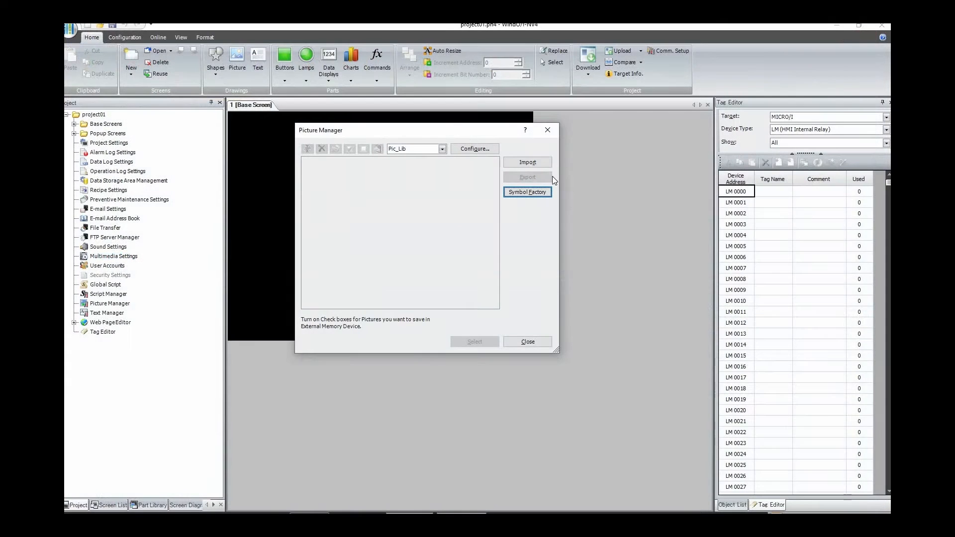
Step: Import conveyor belt.JPG from the Saved Pictures folder into the picture library
{"action": "left_click", "coordinate": [525, 163]}
{"action": "left_click", "coordinate": [470, 107]}
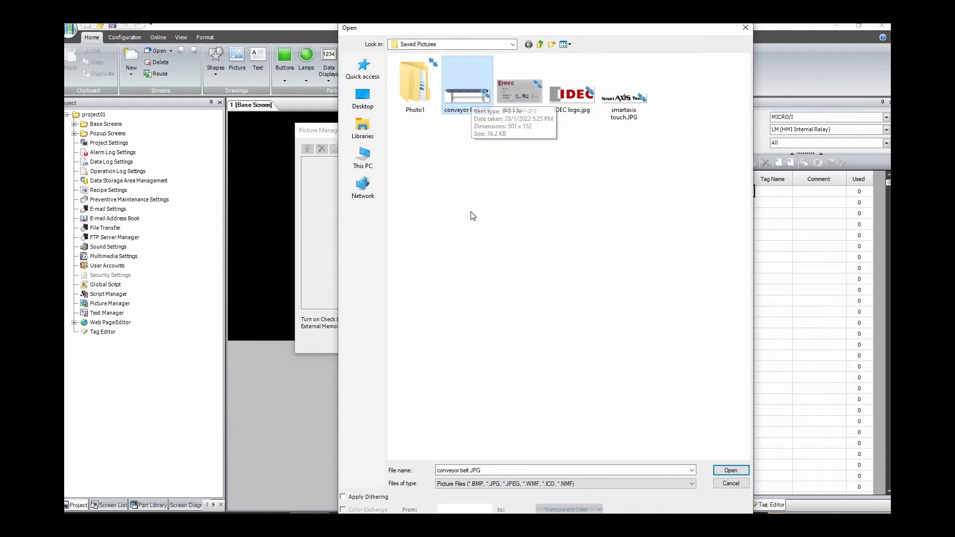
{"action": "left_click", "coordinate": [726, 472]}
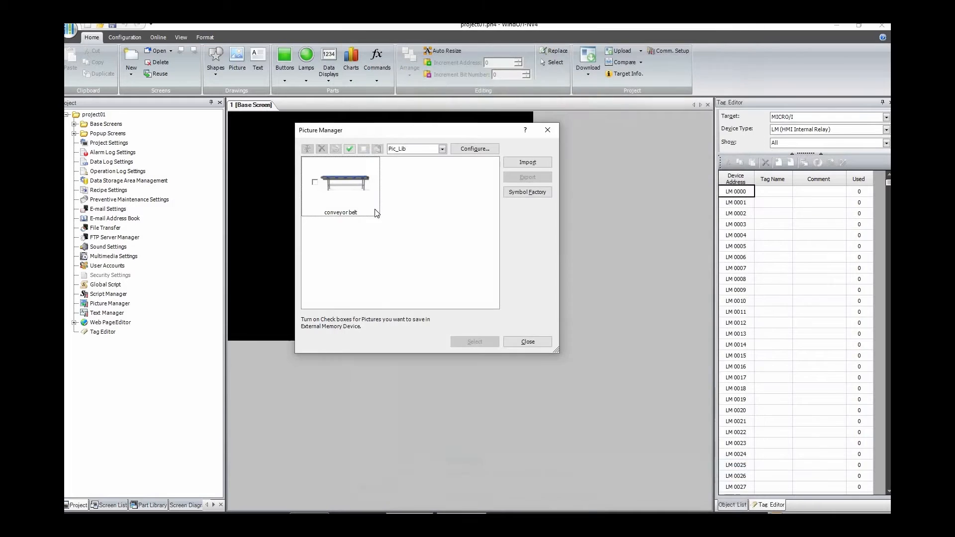
Step: Place the conveyor belt picture on the lower part of the base screen, about 961 by 291 at X 30, Y 460
{"action": "left_click", "coordinate": [366, 206]}
{"action": "left_click", "coordinate": [474, 342]}
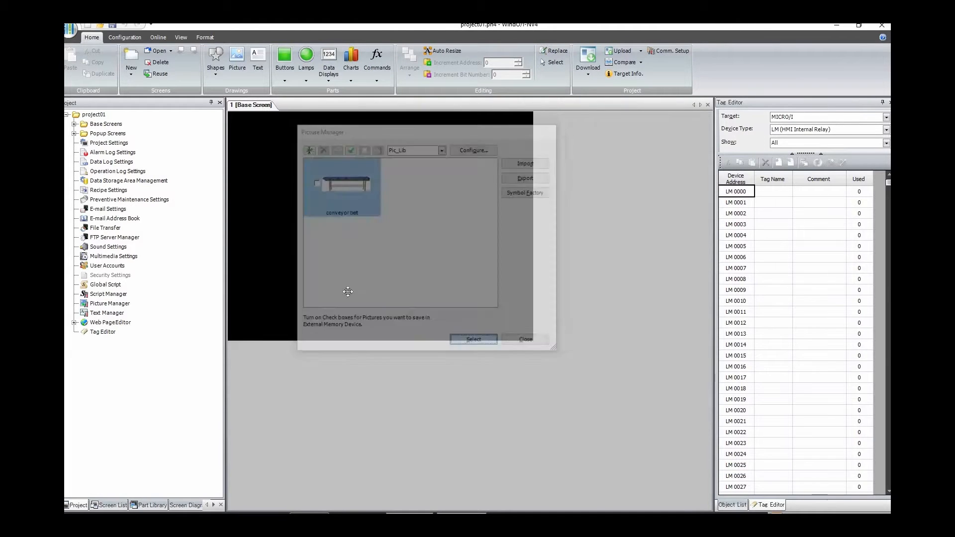
{"action": "left_click_drag", "start_coordinate": [357, 286], "coordinate": [357, 282]}
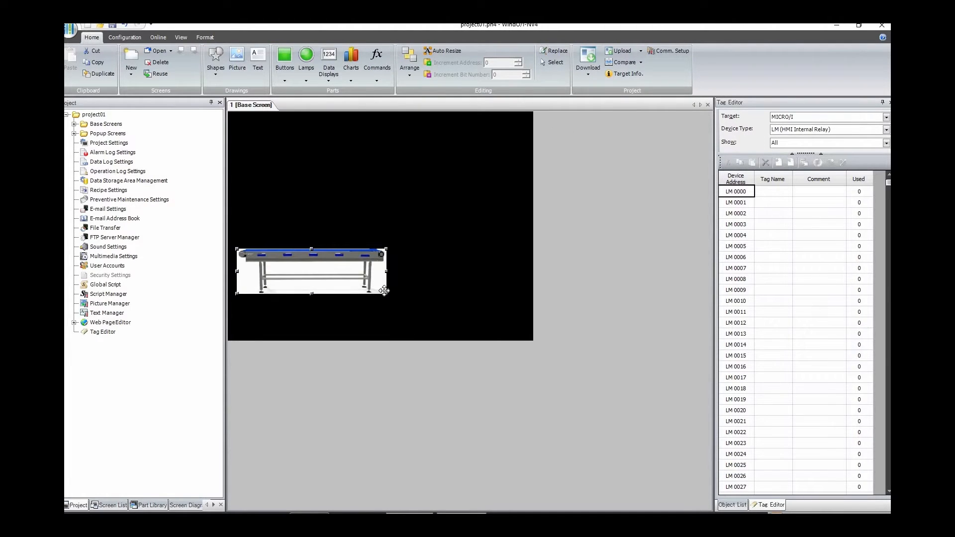
{"action": "left_click_drag", "start_coordinate": [487, 331], "coordinate": [523, 334]}
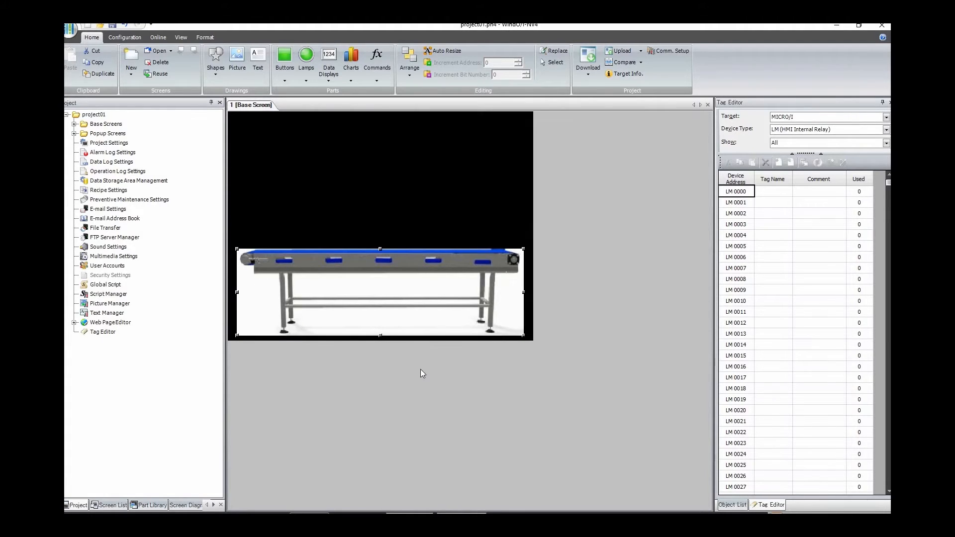
Step: Look up the conveyor picture's coordinates in its properties and note "conveyor coordinate 30,460" in Notepad
{"action": "double_click", "coordinate": [384, 306]}
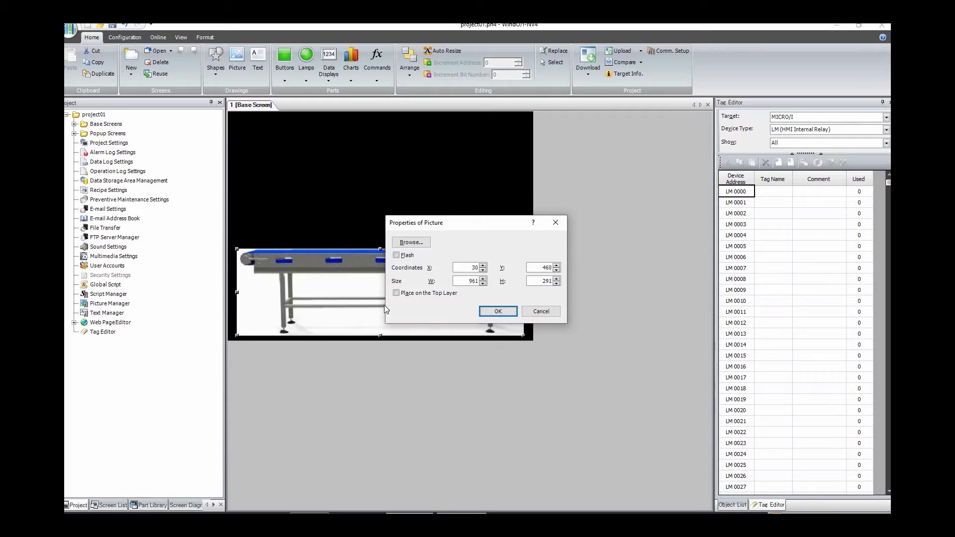
{"action": "left_click_drag", "start_coordinate": [454, 229], "coordinate": [527, 286]}
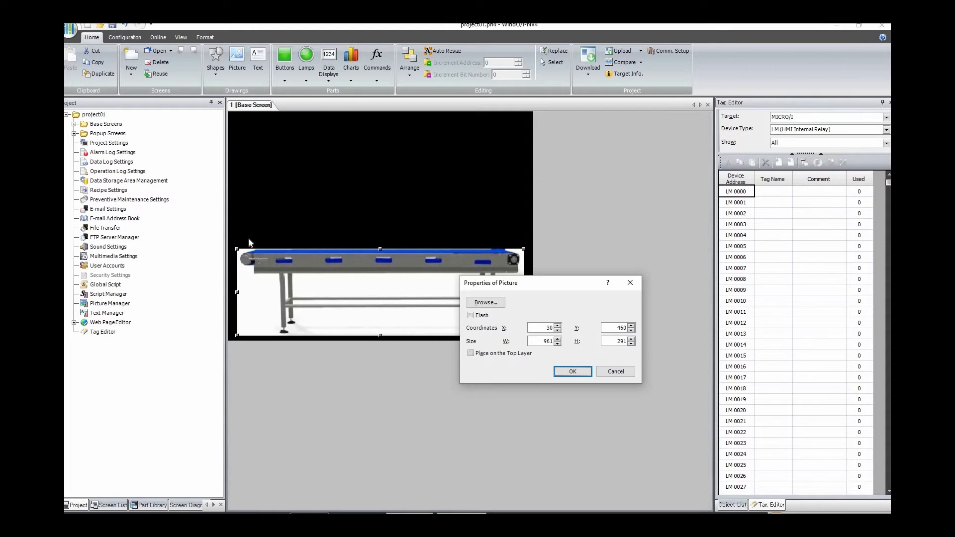
{"action": "left_click", "coordinate": [310, 518]}
{"action": "left_click_drag", "start_coordinate": [366, 349], "coordinate": [543, 399]}
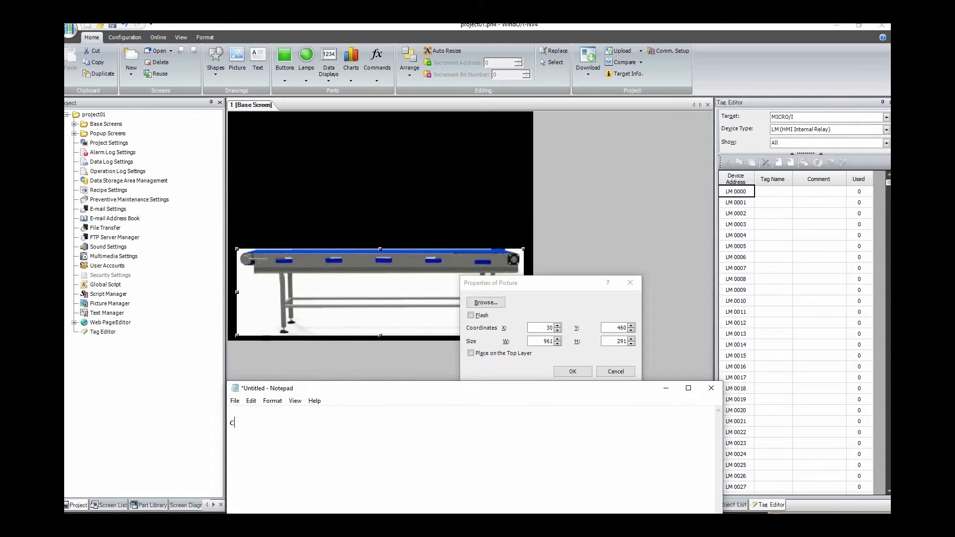
{"action": "type", "text": "nveyor coordicate"}
{"action": "key", "text": "BackSpace"}
{"action": "key", "text": "BackSpace"}
{"action": "key", "text": "BackSpace"}
{"action": "key", "text": "BackSpace"}
{"action": "type", "text": "nate 30,460"}
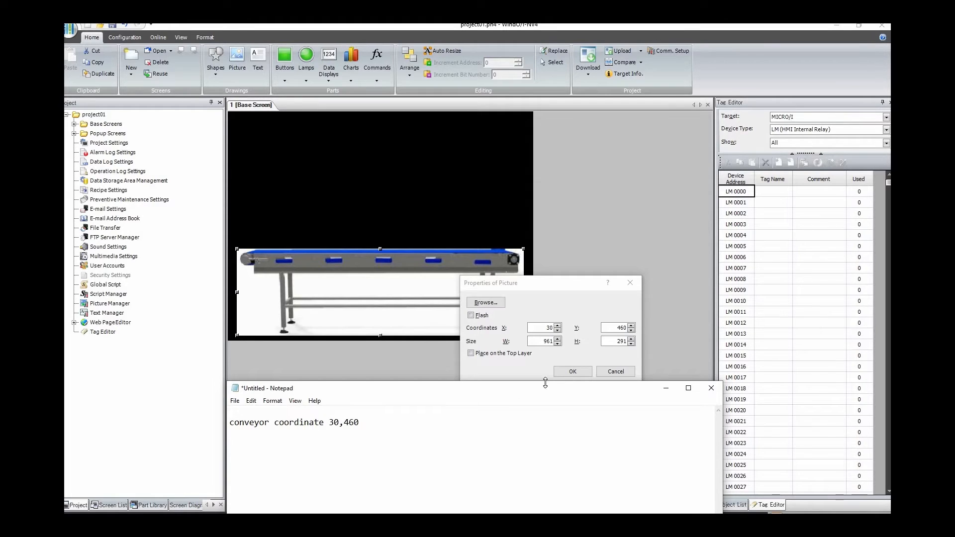
{"action": "left_click", "coordinate": [666, 388]}
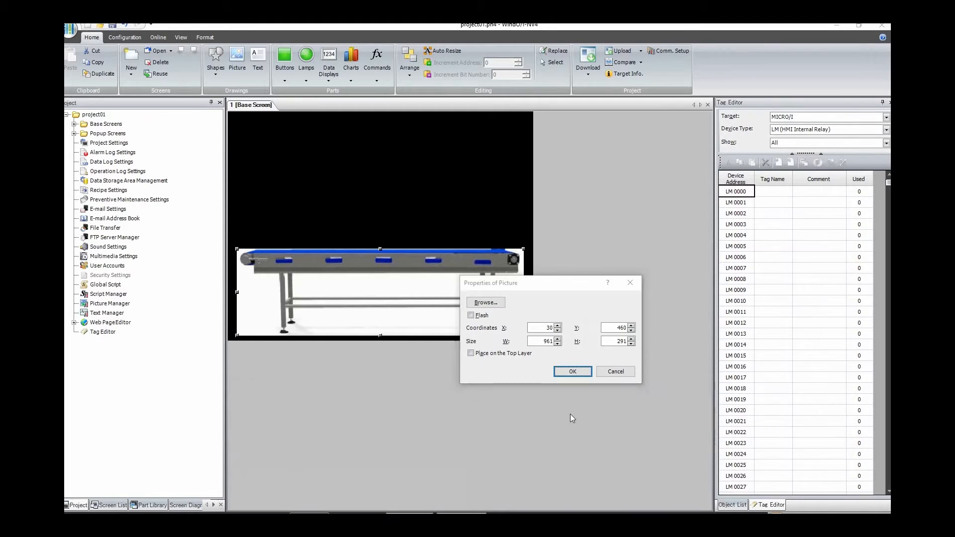
Step: Set the conveyor picture to be placed on the top layer and apply its properties
{"action": "left_click", "coordinate": [513, 354]}
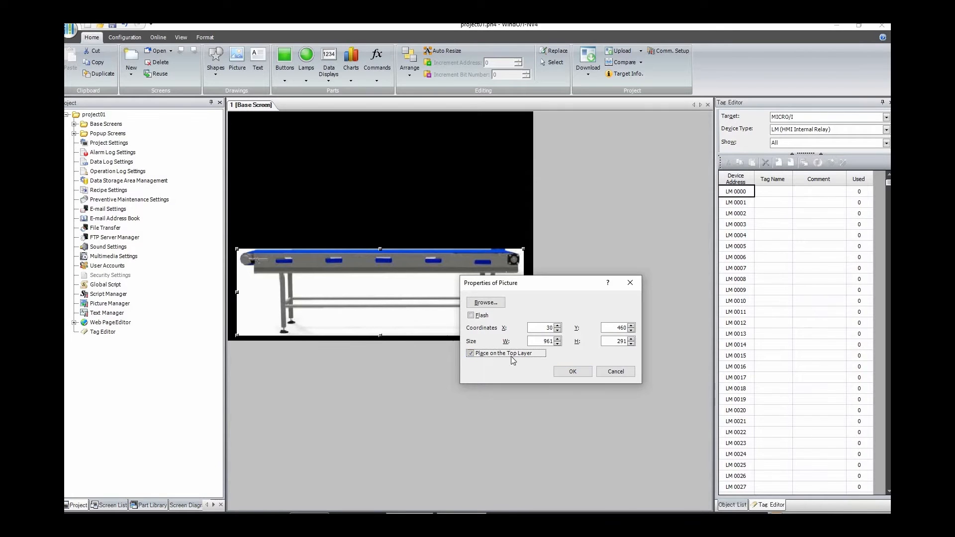
{"action": "left_click", "coordinate": [573, 372]}
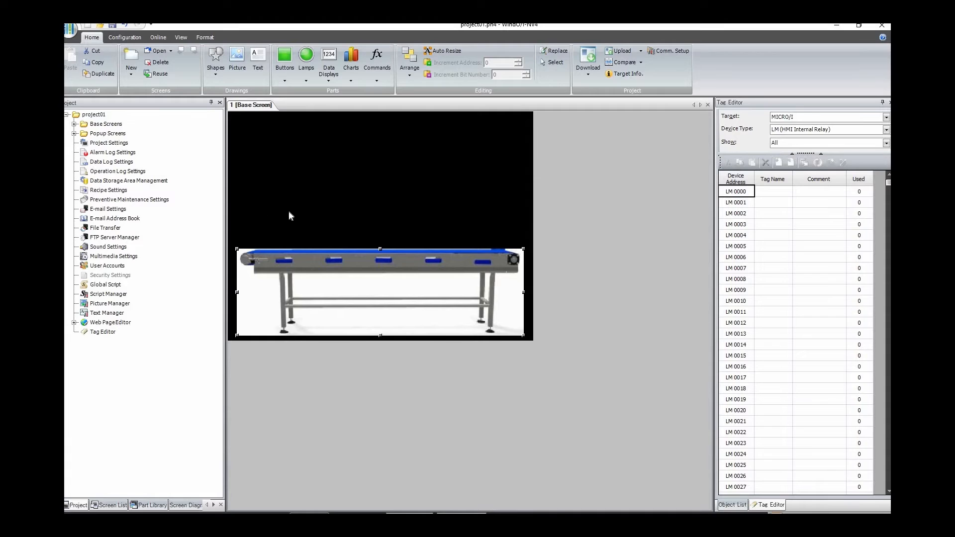
{"action": "left_click", "coordinate": [368, 368]}
Step: Add a Picture Display above the conveyor's left end, about 131 by 131 at X 110, Y 330
{"action": "left_click", "coordinate": [330, 78]}
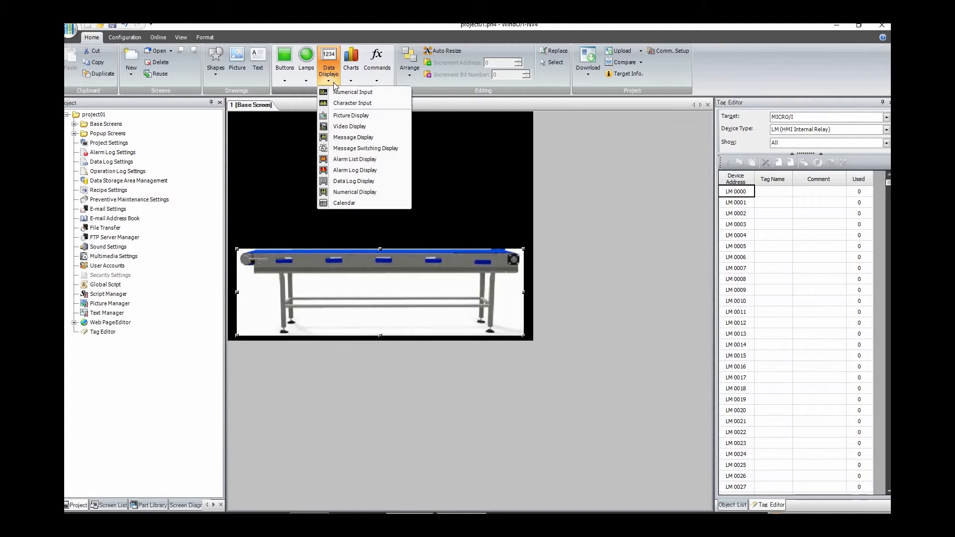
{"action": "left_click", "coordinate": [351, 116]}
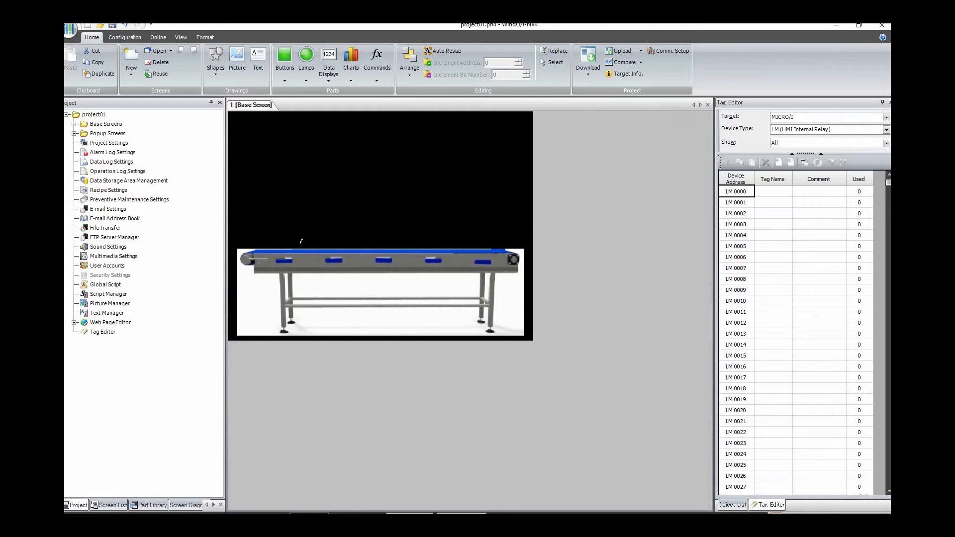
{"action": "mouse_move", "coordinate": [261, 213]}
{"action": "left_mouse_down"}
{"action": "mouse_move", "coordinate": [299, 252]}
{"action": "mouse_move", "coordinate": [283, 231]}
{"action": "left_mouse_up"}
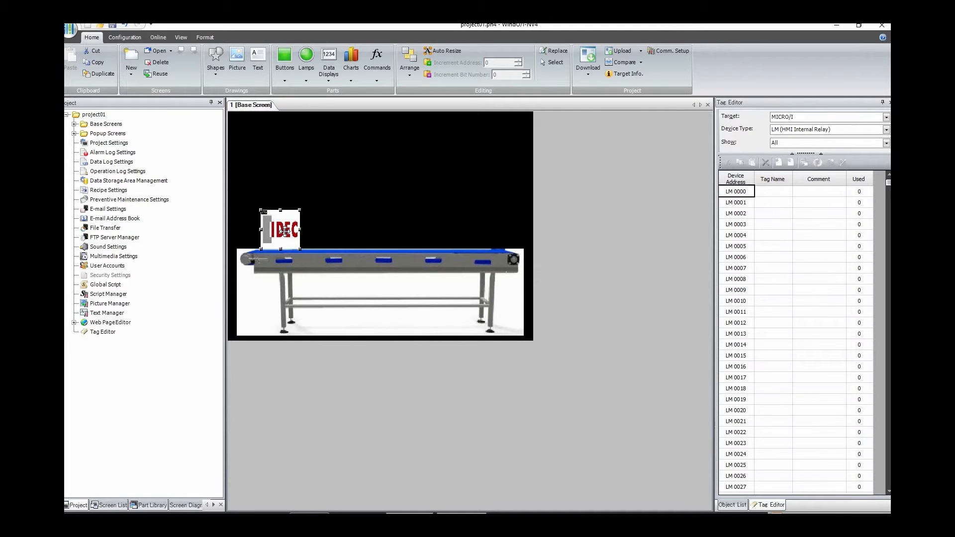
Step: Open the picture display's coordinate and size settings and bring up the Notepad coordinate note alongside them
{"action": "double_click", "coordinate": [284, 230]}
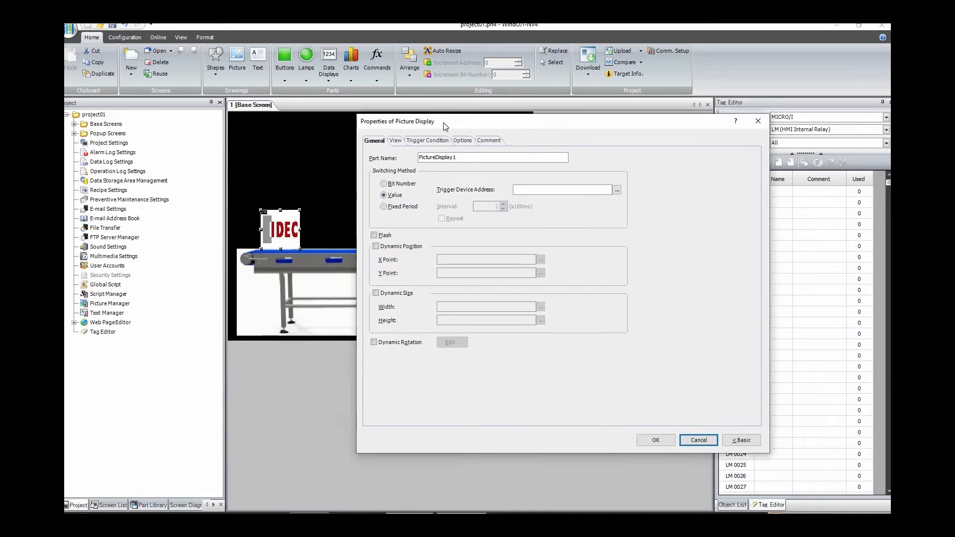
{"action": "left_click", "coordinate": [407, 145]}
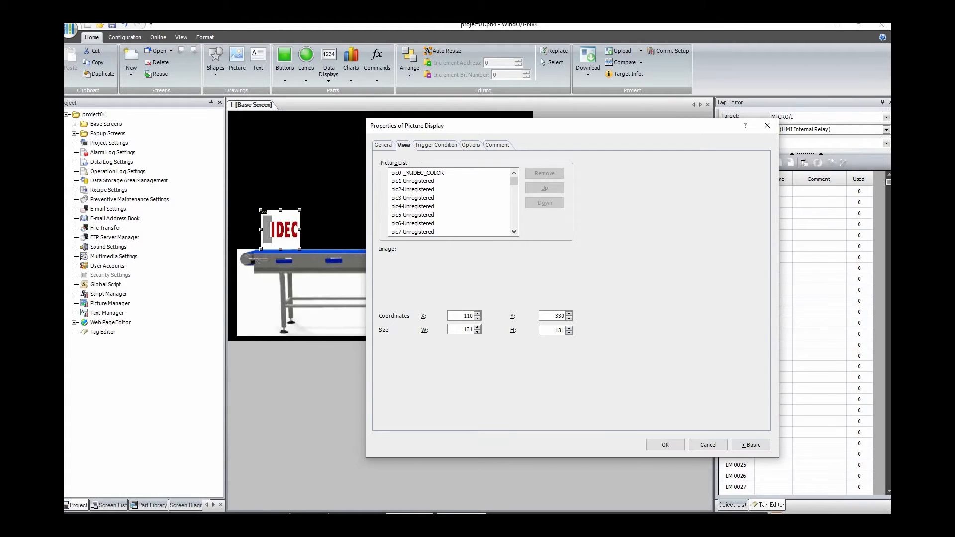
{"action": "left_click", "coordinate": [410, 517]}
{"action": "left_click_drag", "start_coordinate": [516, 382], "coordinate": [671, 361]}
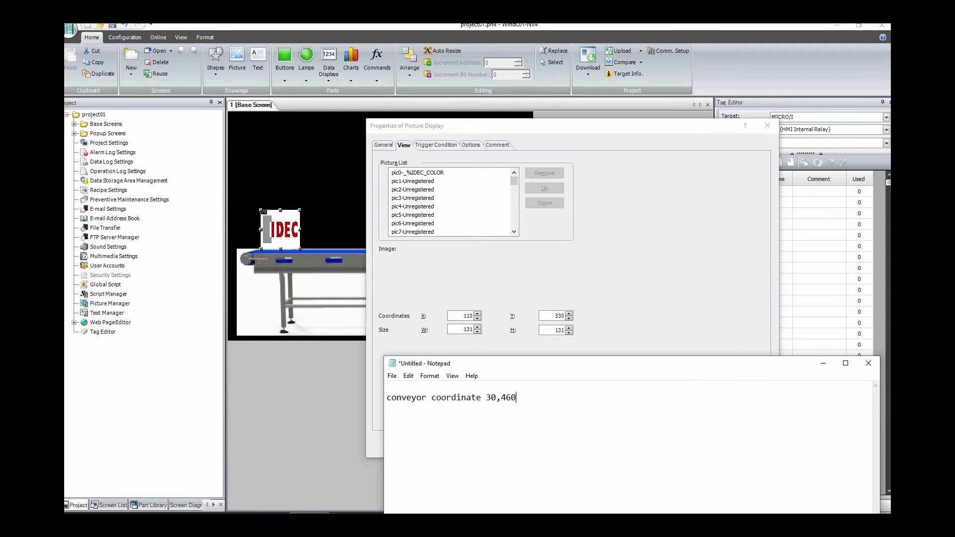
Step: Switch to Calculator and subtract the picture display's height from the conveyor's Y coordinate, 460 − 131
{"action": "left_click", "coordinate": [308, 524]}
{"action": "left_click", "coordinate": [240, 294]}
{"action": "left_click", "coordinate": [177, 371]}
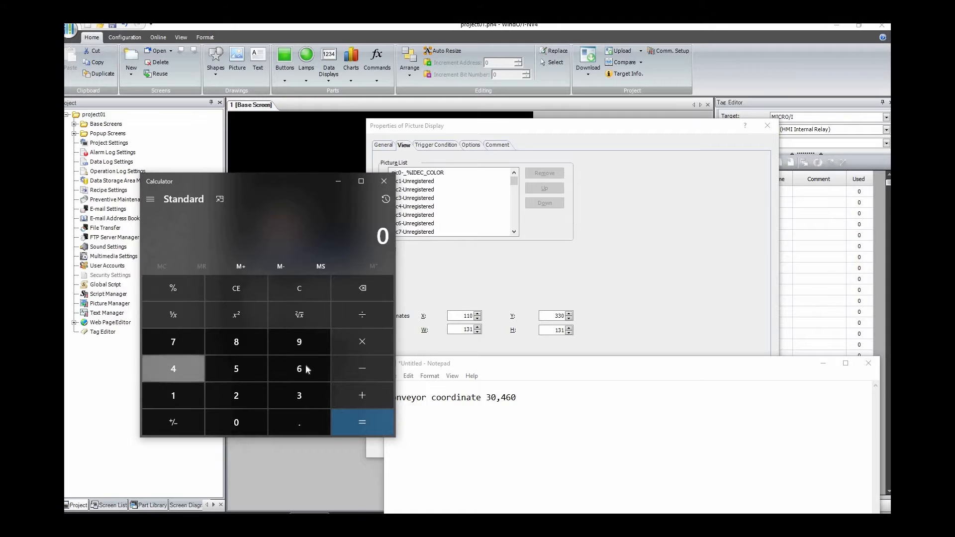
{"action": "left_click", "coordinate": [299, 368]}
{"action": "left_click", "coordinate": [236, 423]}
{"action": "left_click_drag", "start_coordinate": [198, 182], "coordinate": [74, 191]}
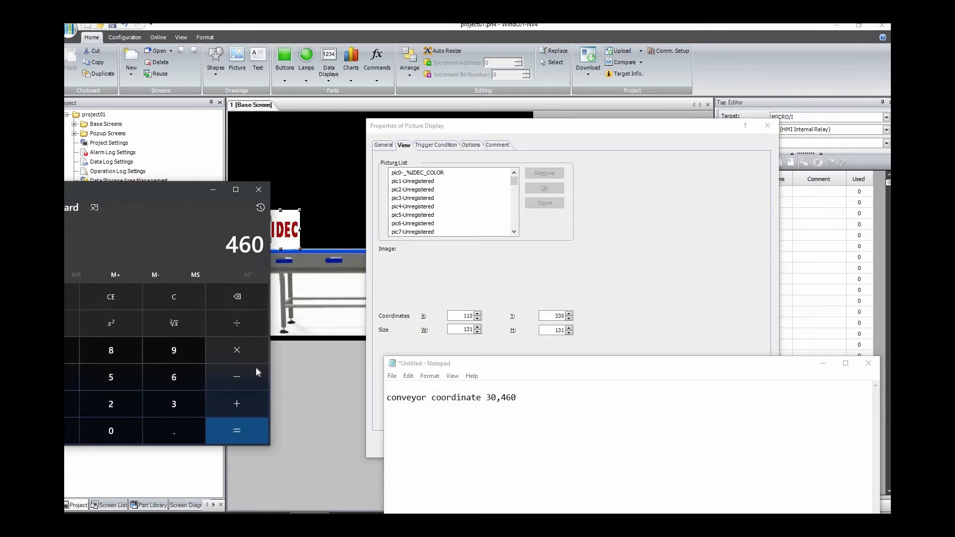
{"action": "left_click", "coordinate": [237, 377]}
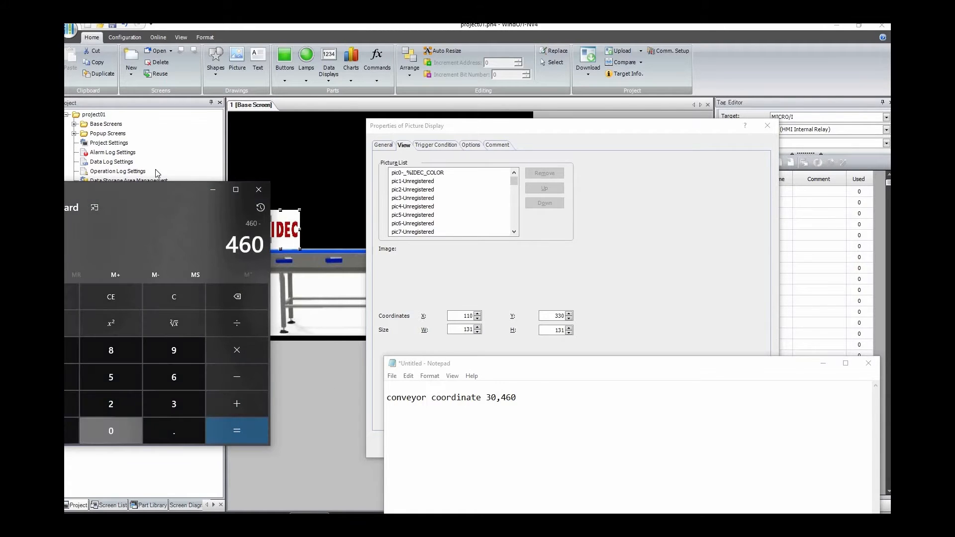
{"action": "left_click_drag", "start_coordinate": [269, 196], "coordinate": [398, 156]}
{"action": "left_click", "coordinate": [183, 371]}
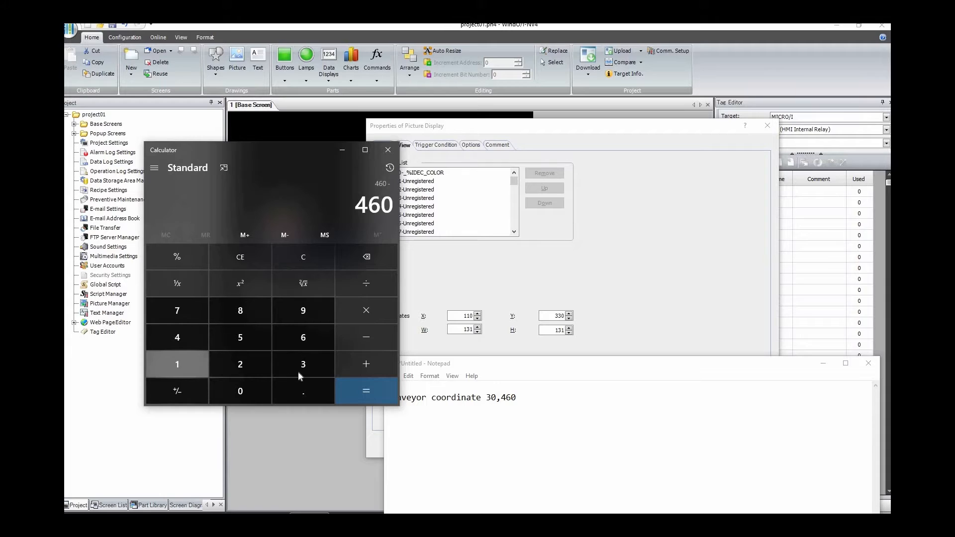
{"action": "left_click", "coordinate": [297, 371]}
{"action": "key", "text": "1"}
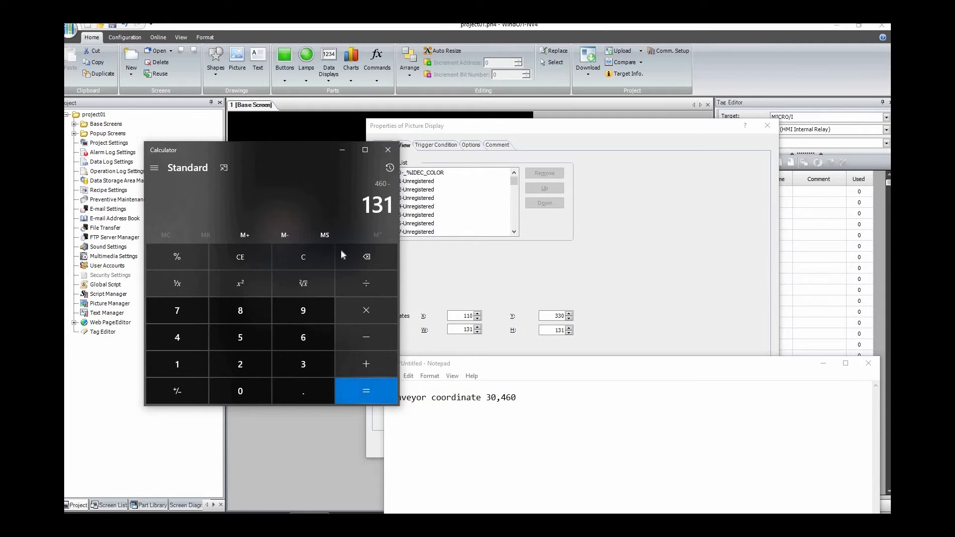
{"action": "key", "text": "Return"}
Step: Return to the picture display's properties and set its Y coordinate to 329
{"action": "left_click", "coordinate": [343, 150]}
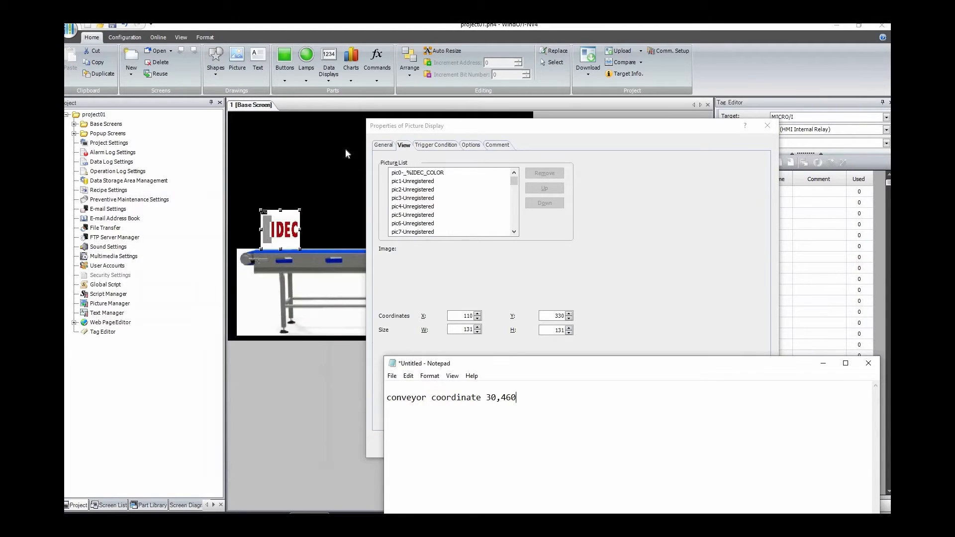
{"action": "double_click", "coordinate": [558, 316]}
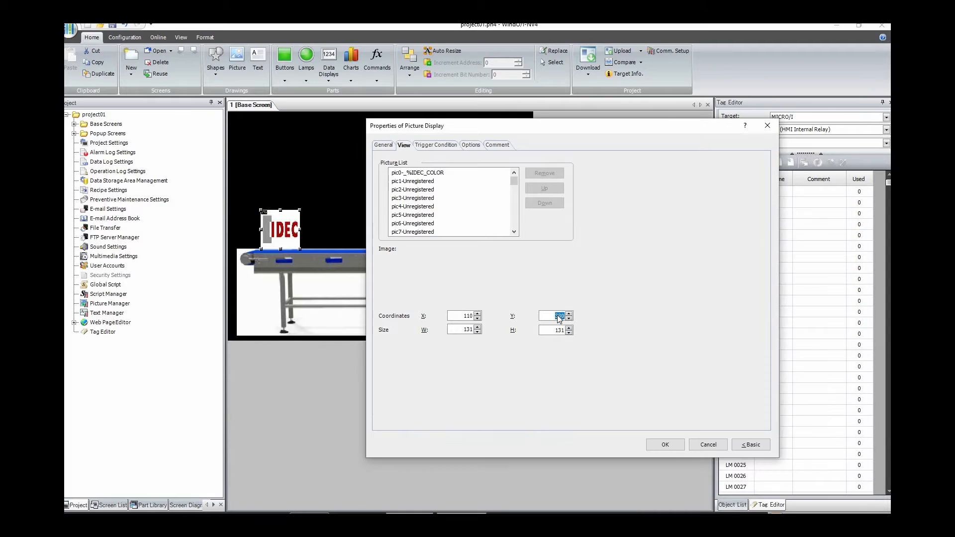
{"action": "type", "text": "329"}
Step: Set the picture display's trigger device address to LDR 0000 and give that register the comment "object type"
{"action": "left_click", "coordinate": [384, 145]}
{"action": "left_click", "coordinate": [381, 145]}
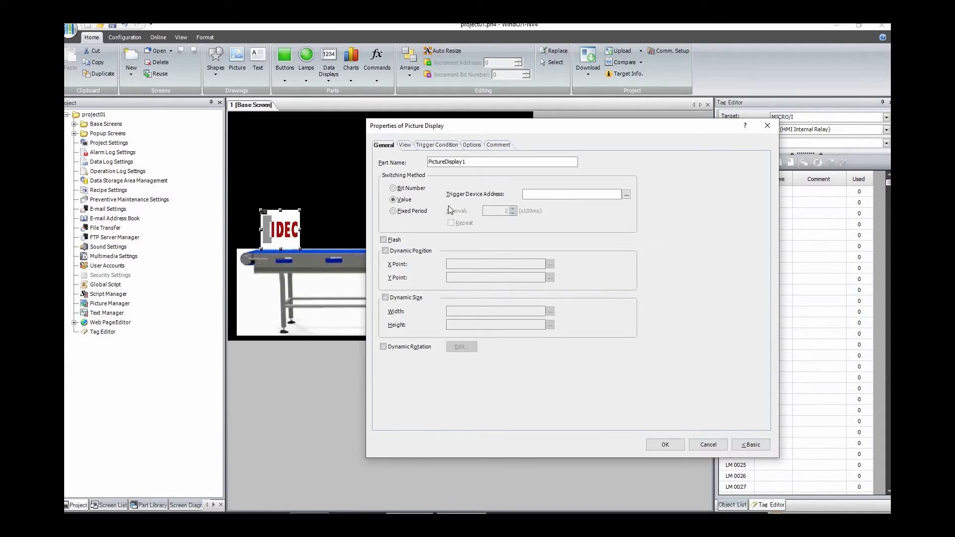
{"action": "left_click", "coordinate": [625, 193]}
{"action": "left_click_drag", "start_coordinate": [470, 175], "coordinate": [484, 224]}
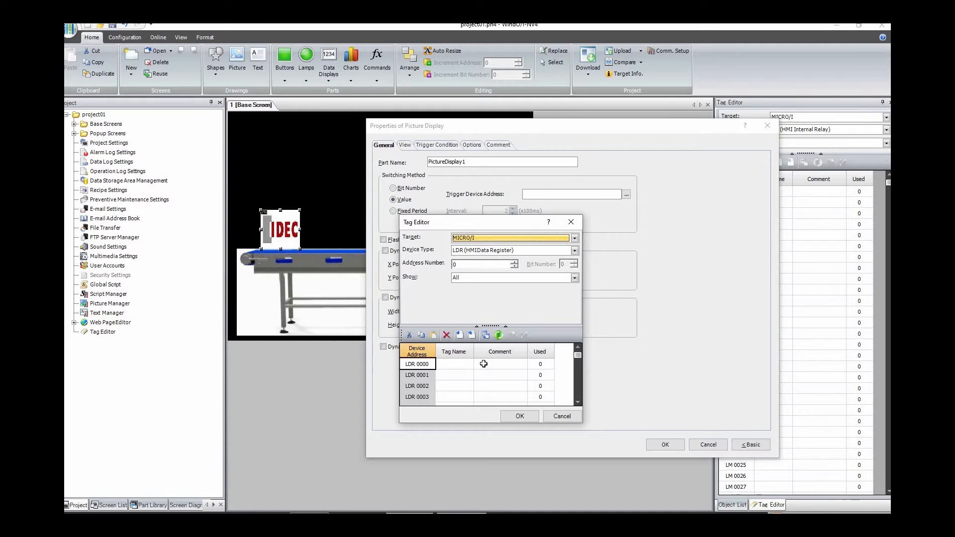
{"action": "left_click", "coordinate": [483, 363]}
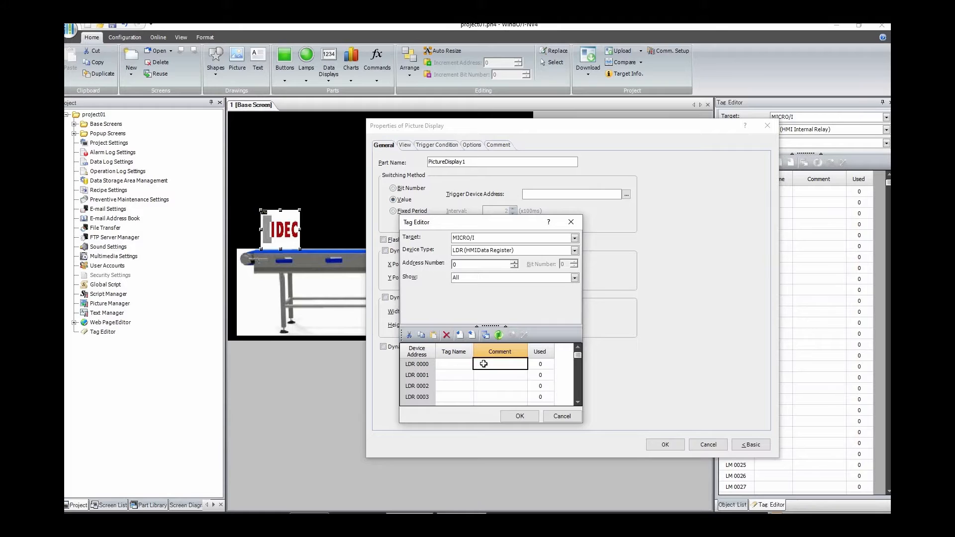
{"action": "type", "text": "object type"}
{"action": "left_click", "coordinate": [520, 416]}
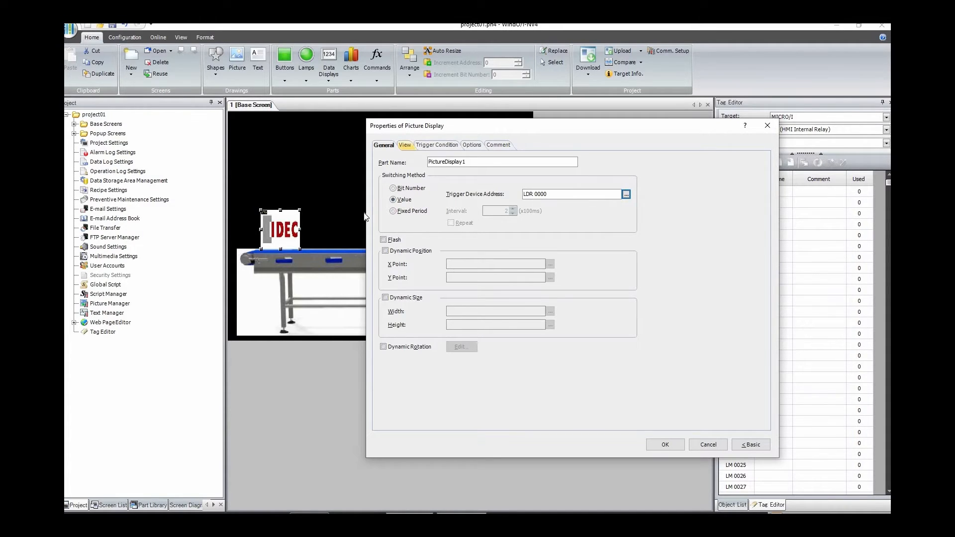
Step: From the pic0 entry, add a closed cardboard box from Symbol Factory's Containers category to the picture library as "box"
{"action": "left_click", "coordinate": [405, 148]}
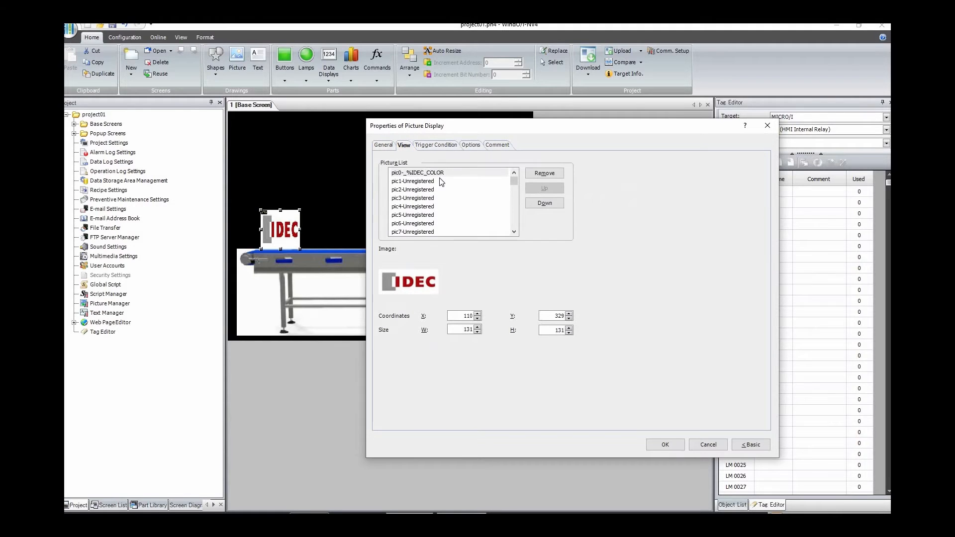
{"action": "left_click", "coordinate": [409, 182]}
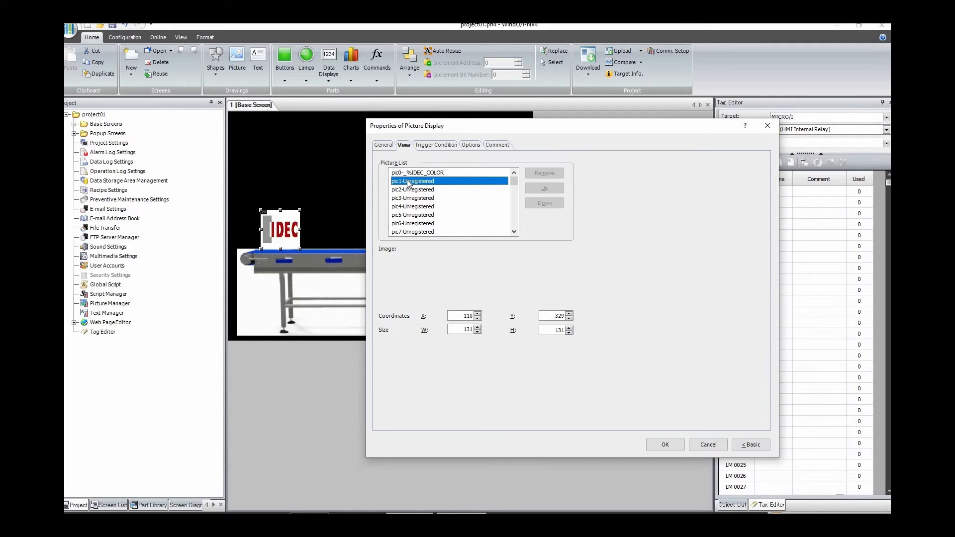
{"action": "left_click", "coordinate": [409, 191]}
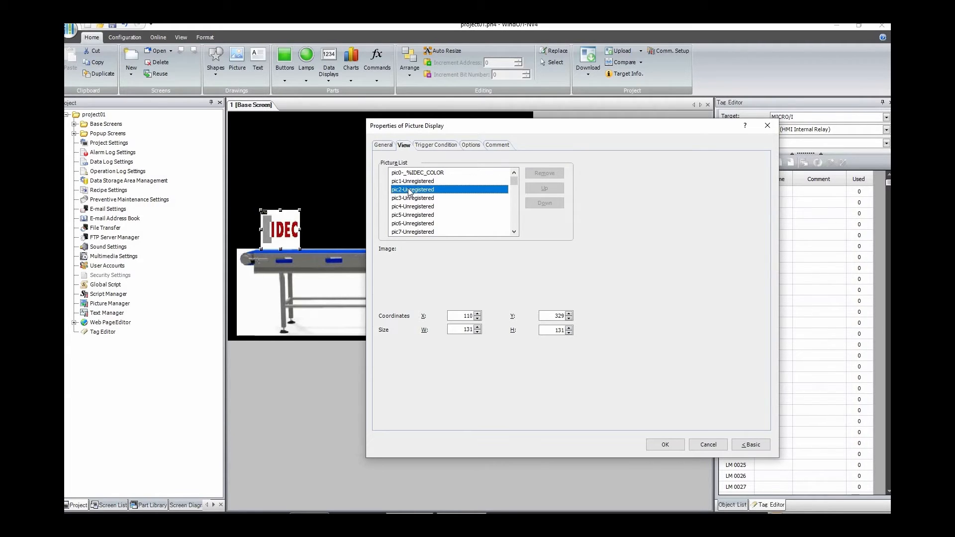
{"action": "left_click", "coordinate": [432, 172]}
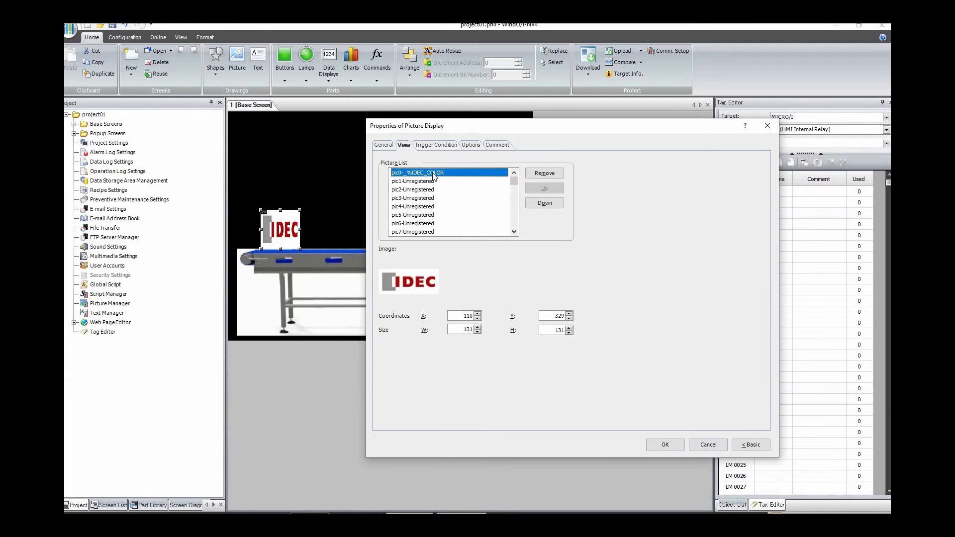
{"action": "double_click", "coordinate": [432, 172]}
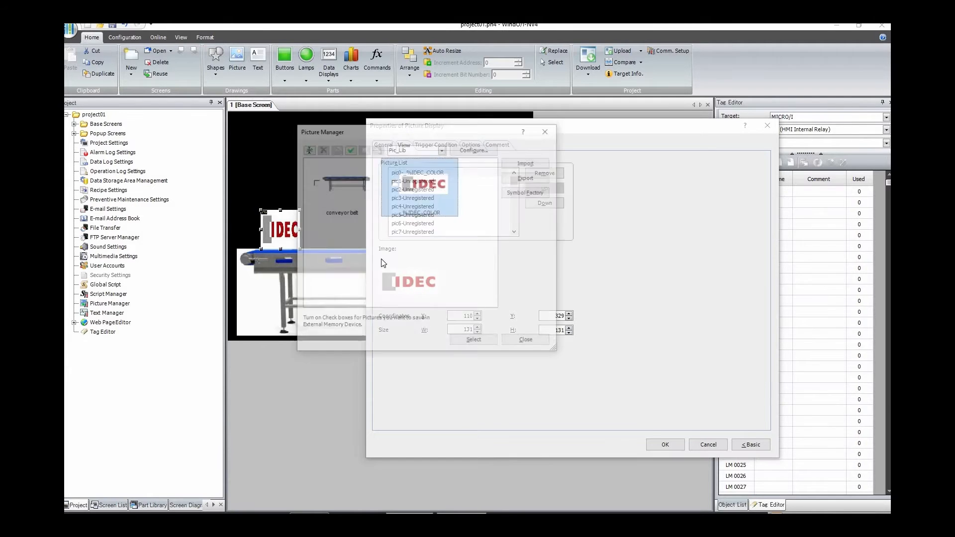
{"action": "left_click", "coordinate": [518, 192]}
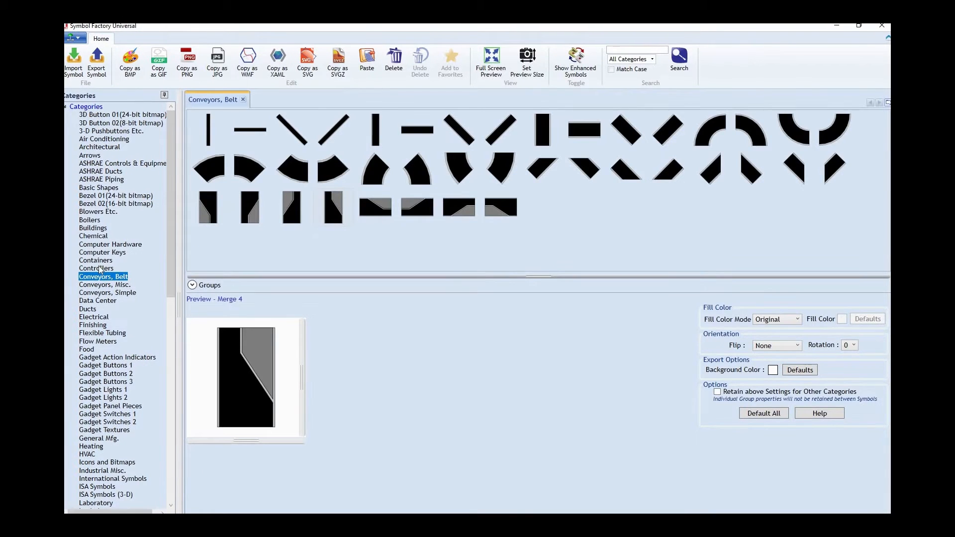
{"action": "left_click", "coordinate": [96, 260]}
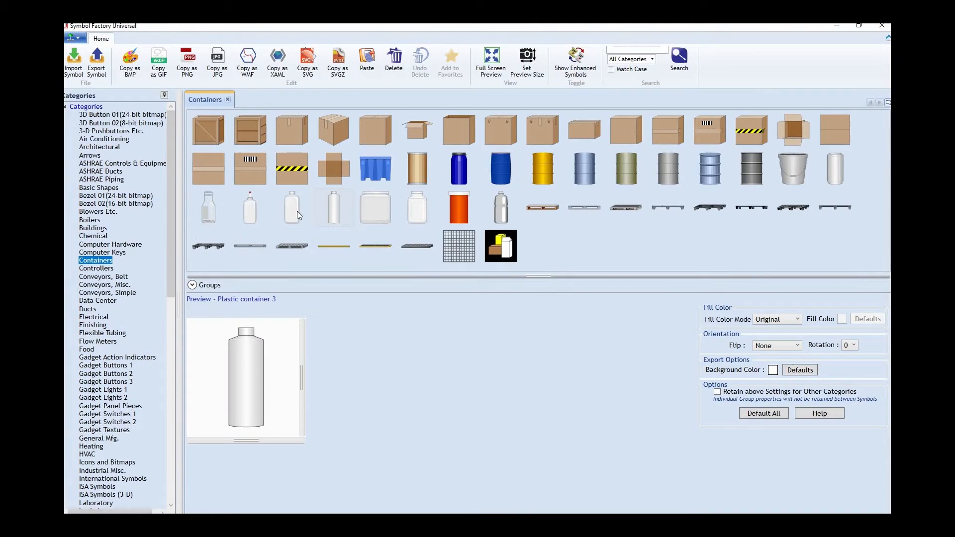
{"action": "left_click", "coordinate": [538, 134]}
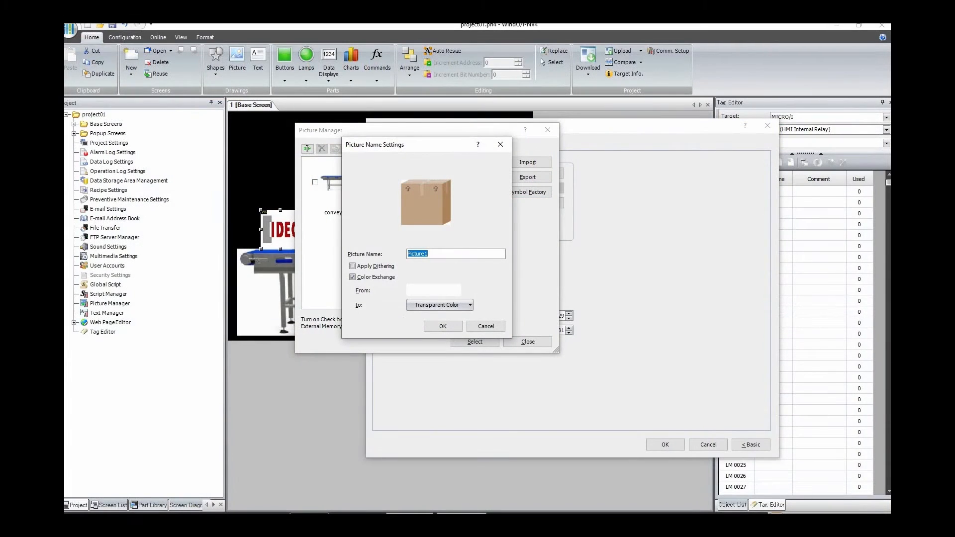
{"action": "type", "text": "box"}
{"action": "left_click", "coordinate": [445, 329]}
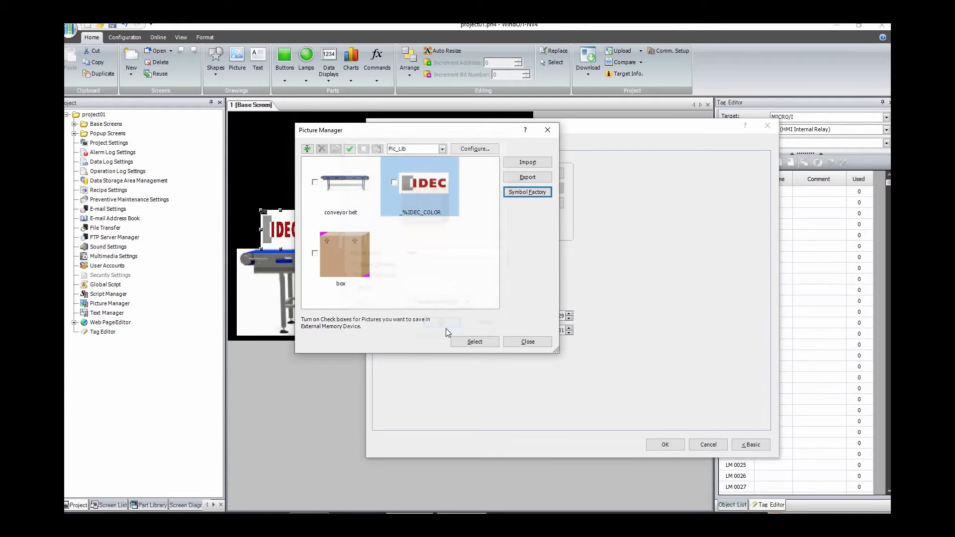
Step: Add the Tire symbol from Symbol Factory's Vehicles category to the picture library as a BMP named "tyre"
{"action": "left_click", "coordinate": [529, 192]}
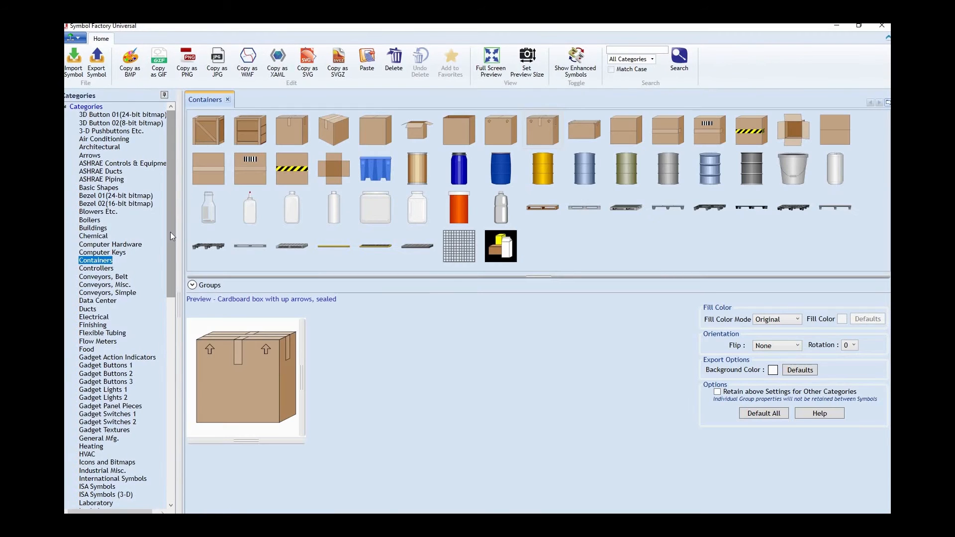
{"action": "left_click_drag", "start_coordinate": [170, 233], "coordinate": [169, 435]}
{"action": "left_click", "coordinate": [92, 490]}
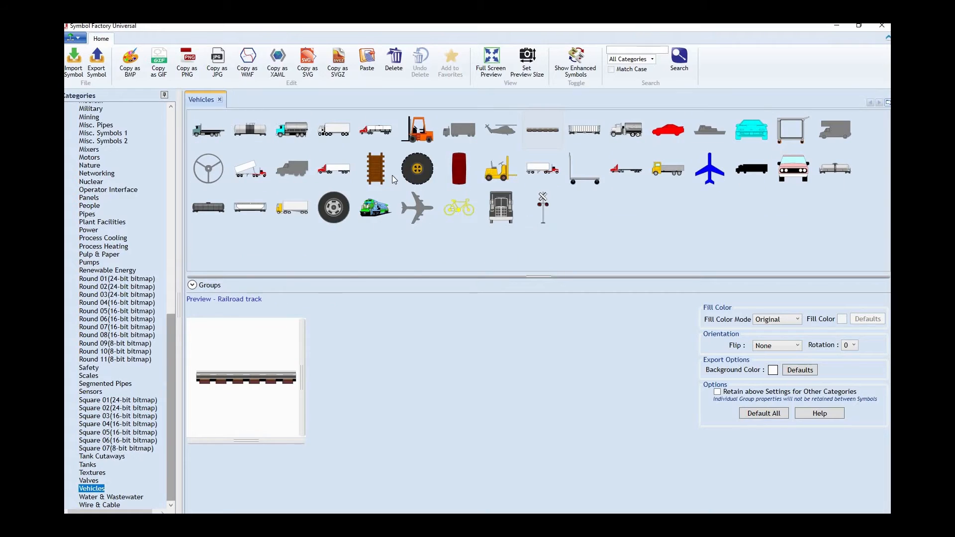
{"action": "left_click", "coordinate": [334, 211]}
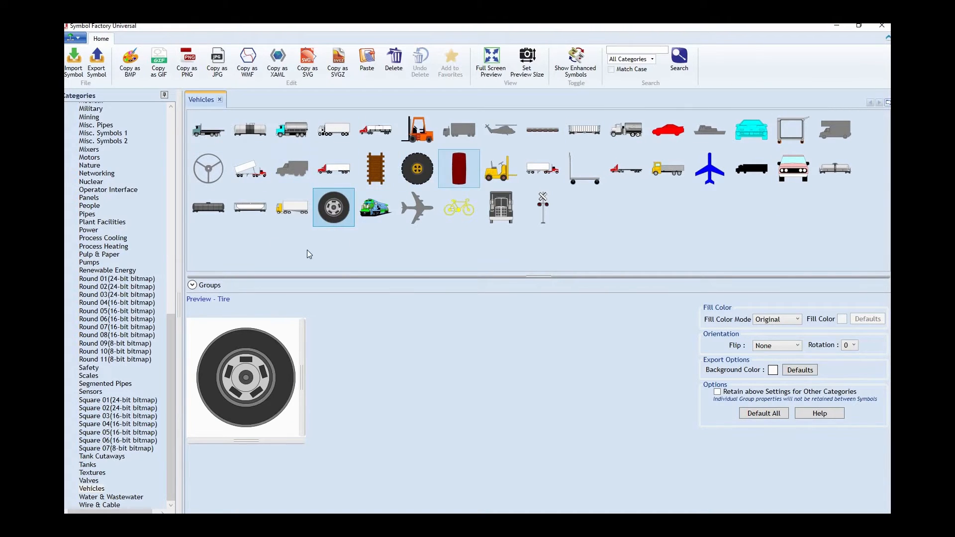
{"action": "left_click", "coordinate": [130, 64]}
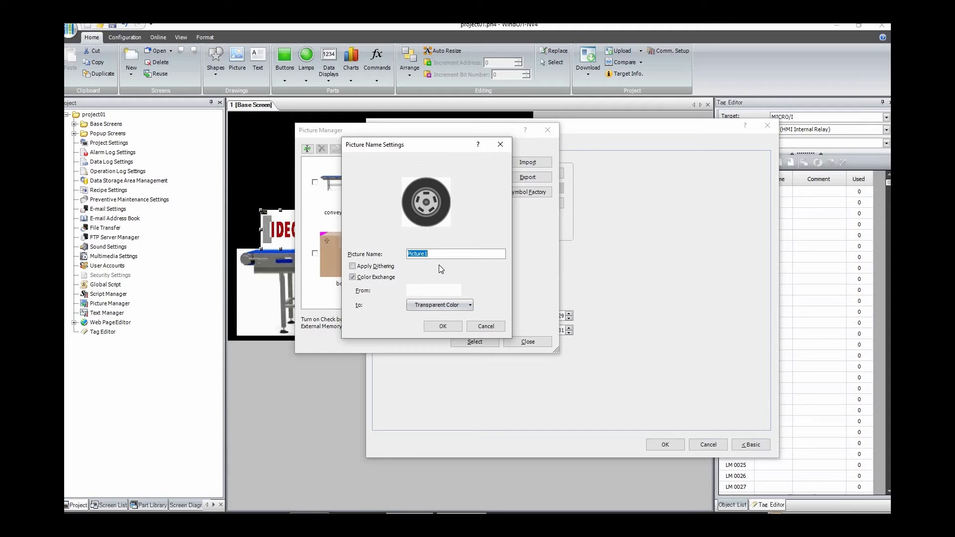
{"action": "type", "text": "tyre"}
{"action": "left_click", "coordinate": [441, 326]}
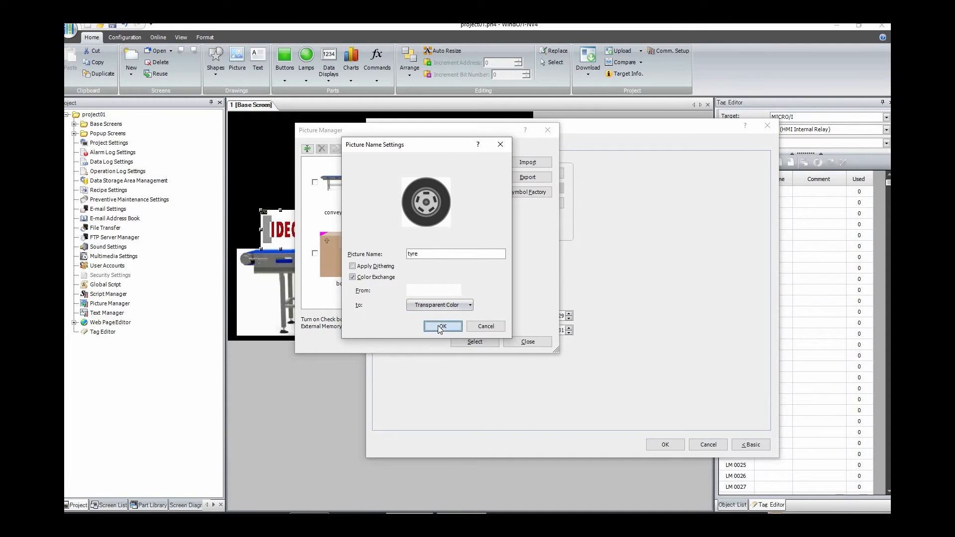
Step: Assign the box picture to pic0 and the tyre picture to pic1 in the picture display's list
{"action": "left_click", "coordinate": [339, 256]}
{"action": "left_click", "coordinate": [474, 341]}
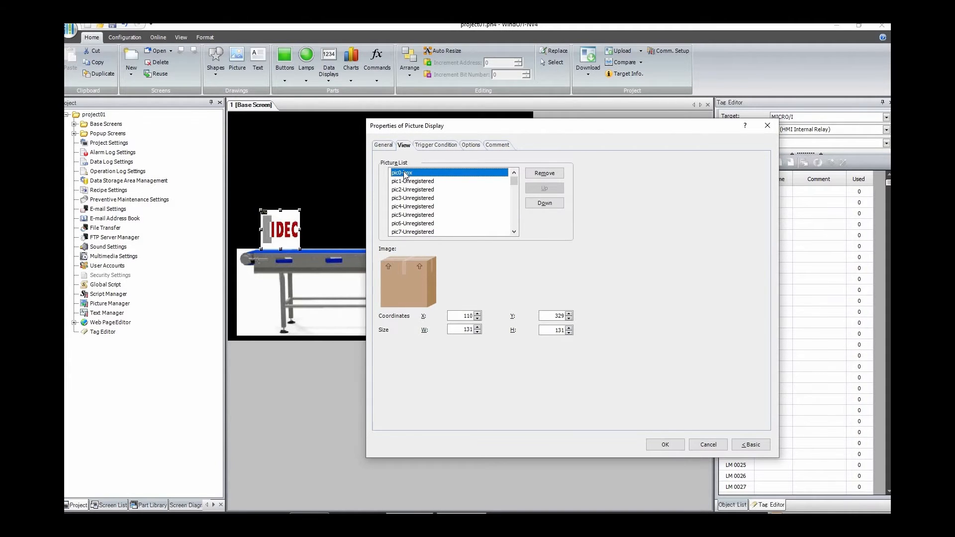
{"action": "left_click", "coordinate": [413, 182]}
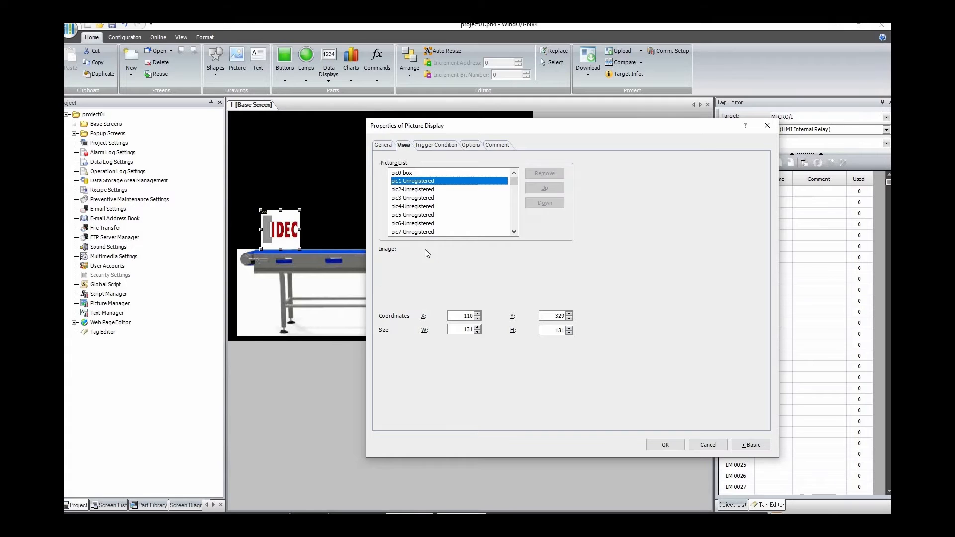
{"action": "double_click", "coordinate": [412, 182]}
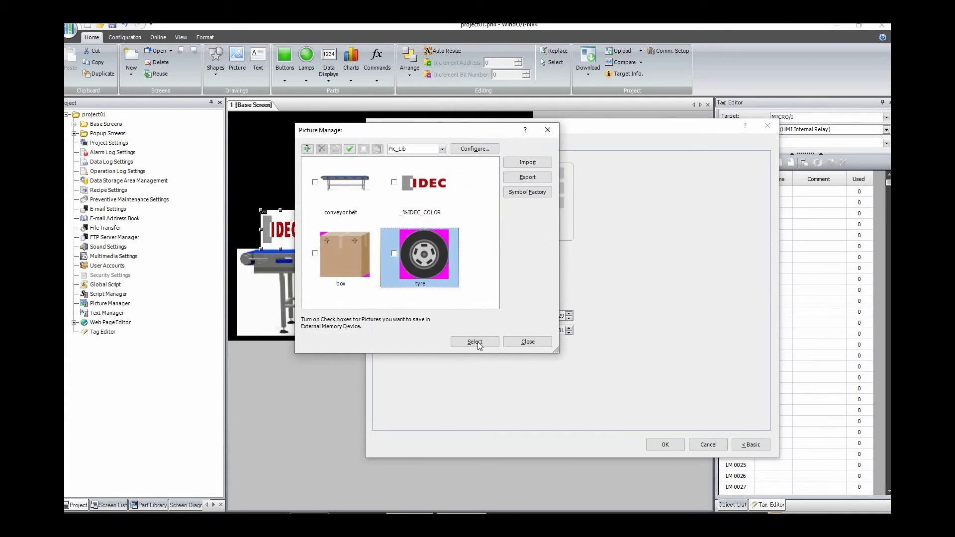
{"action": "left_click", "coordinate": [477, 341]}
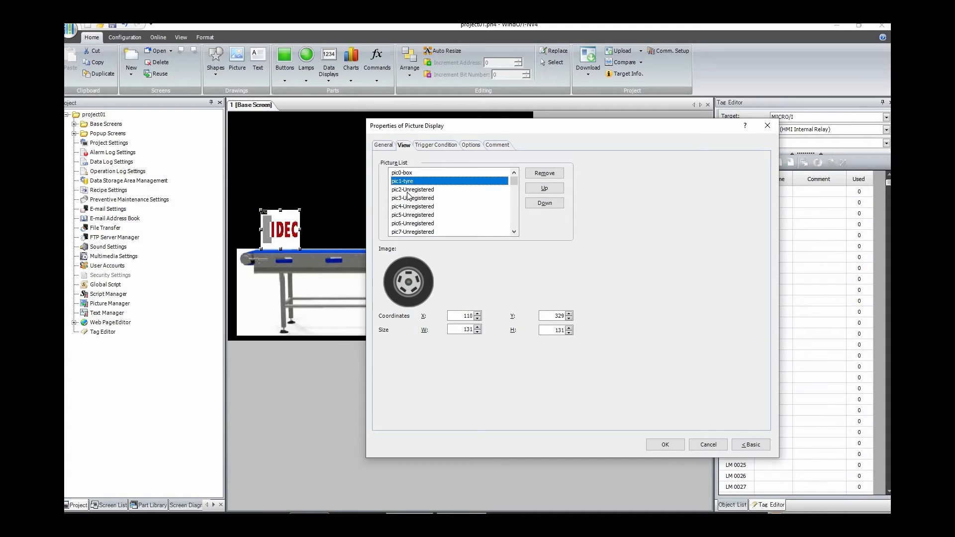
Step: Enable Dynamic Position for the picture display and set its X Point to LDR 0001 with the comment "x coordinate"
{"action": "left_click", "coordinate": [385, 145]}
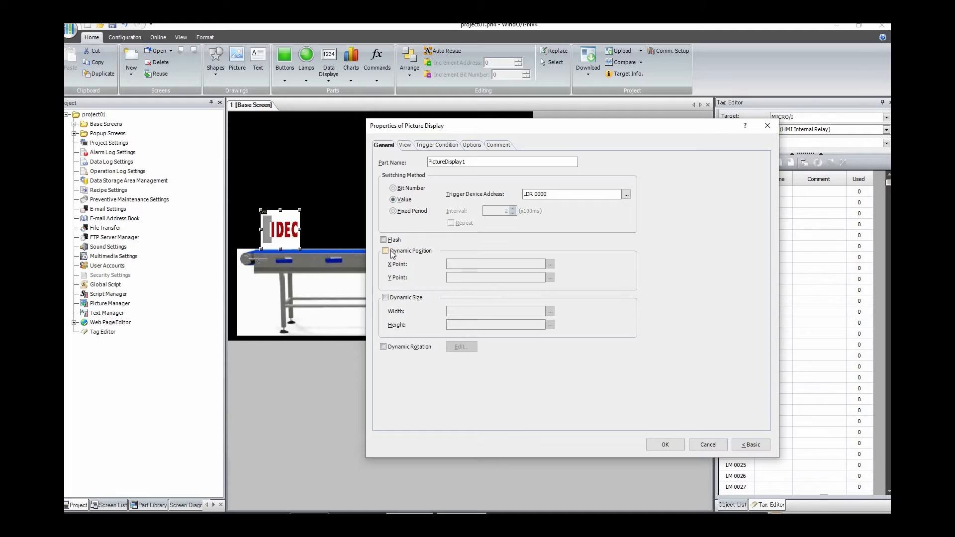
{"action": "left_click_drag", "start_coordinate": [431, 127], "coordinate": [601, 121]}
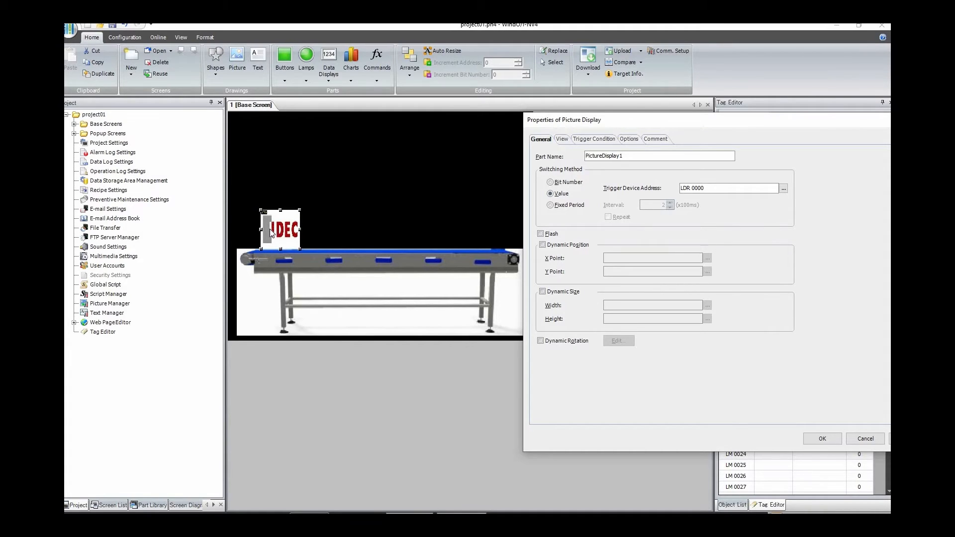
{"action": "left_click", "coordinate": [566, 245]}
{"action": "left_click_drag", "start_coordinate": [625, 126], "coordinate": [628, 104]}
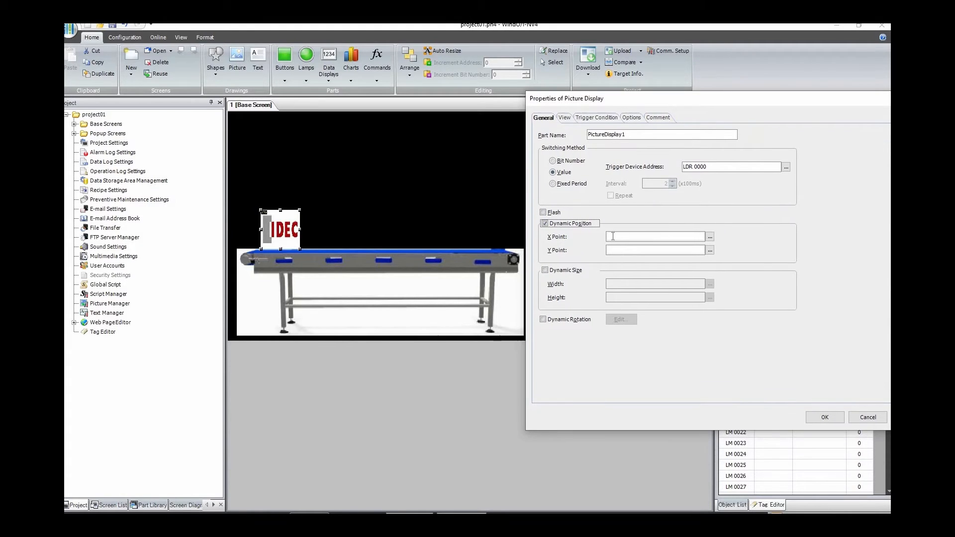
{"action": "left_click", "coordinate": [617, 238]}
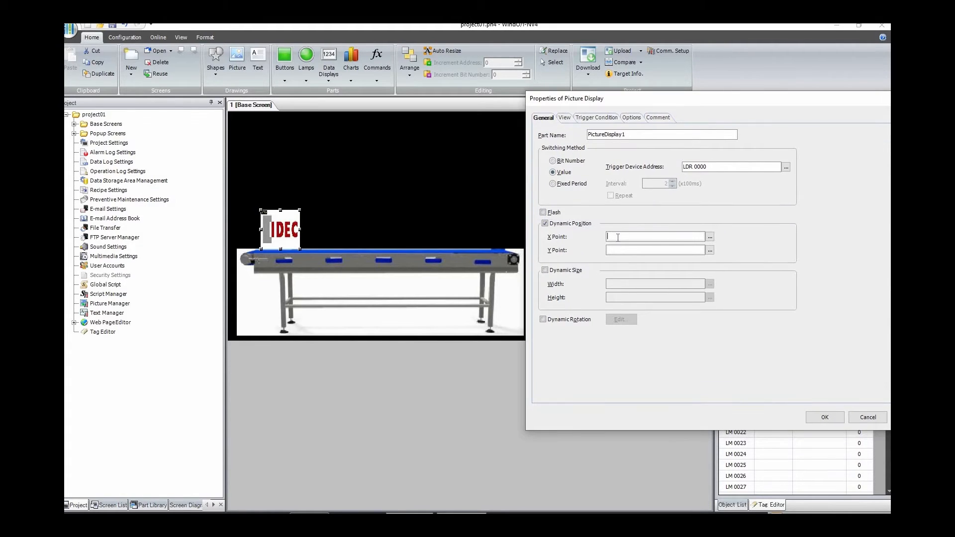
{"action": "left_click", "coordinate": [710, 237]}
{"action": "left_click", "coordinate": [493, 328]}
{"action": "type", "text": "x coordinate"}
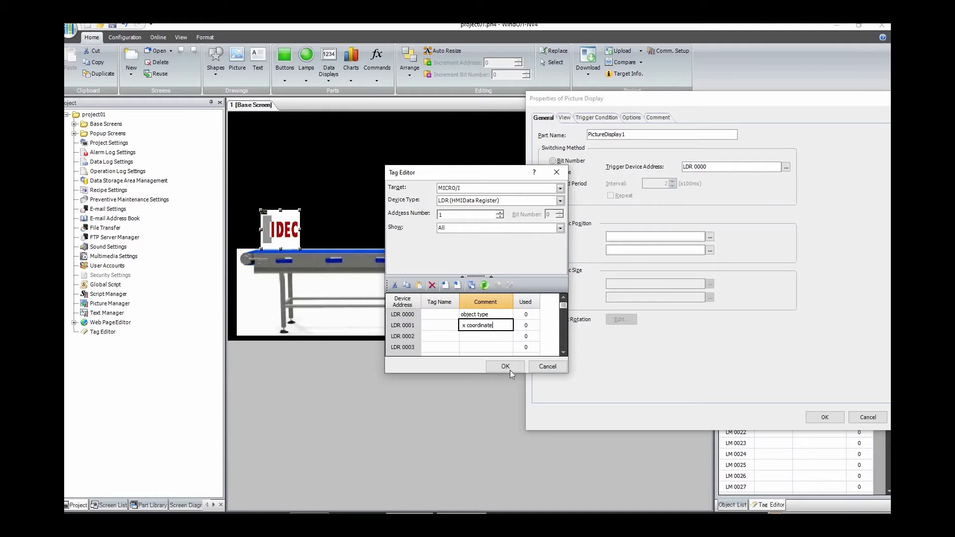
{"action": "left_click", "coordinate": [505, 366]}
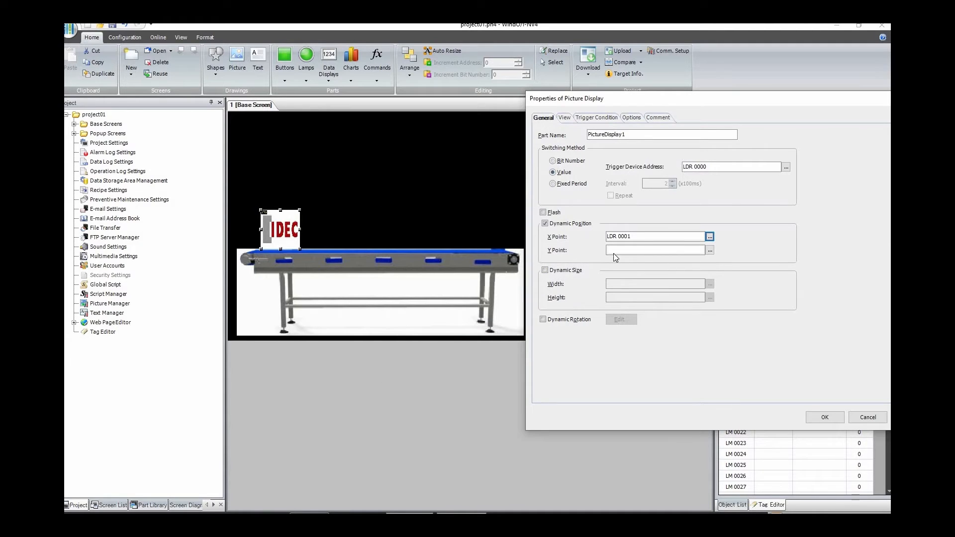
Step: Set the picture display's Y Point to LDR 0002 and give that register the comment "y coordinate"
{"action": "left_click", "coordinate": [709, 250]}
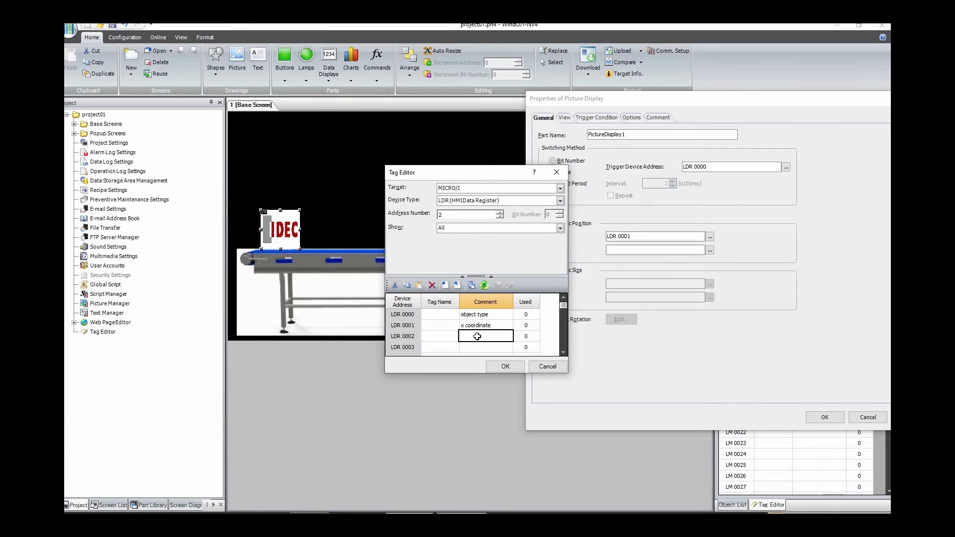
{"action": "type", "text": "y coordinate"}
{"action": "left_click", "coordinate": [505, 366]}
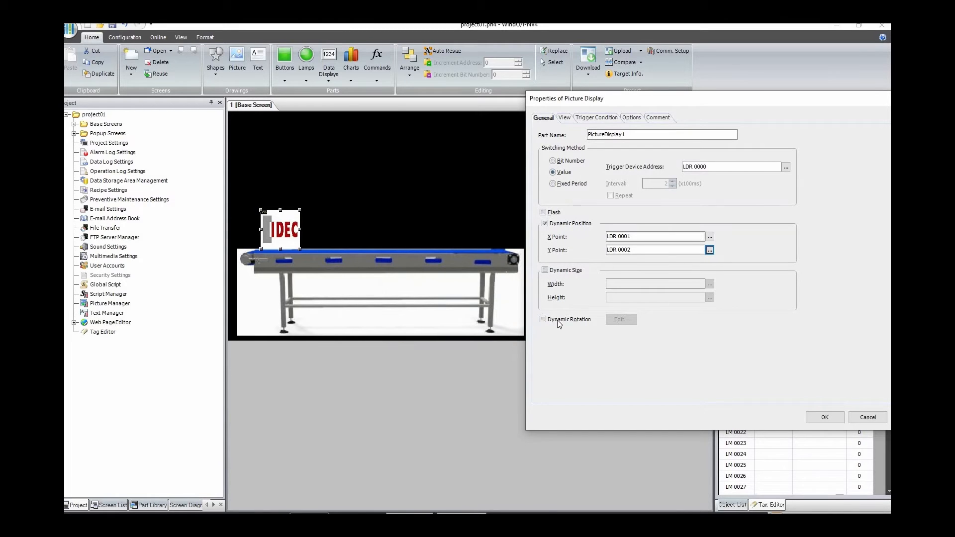
Step: Enable Dynamic Rotation for the picture display with source device address LDR 0003, commented "rotational angle"
{"action": "left_click", "coordinate": [559, 324]}
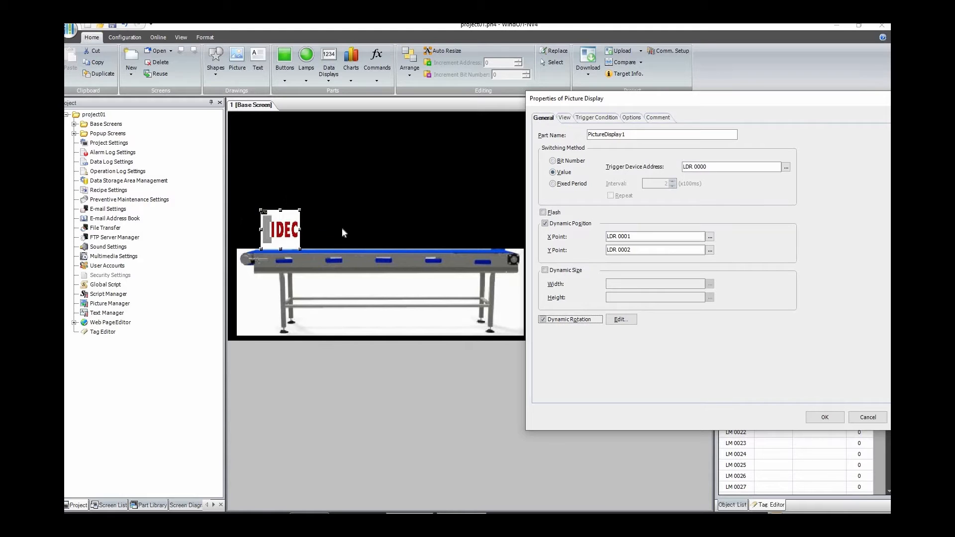
{"action": "left_click", "coordinate": [621, 320]}
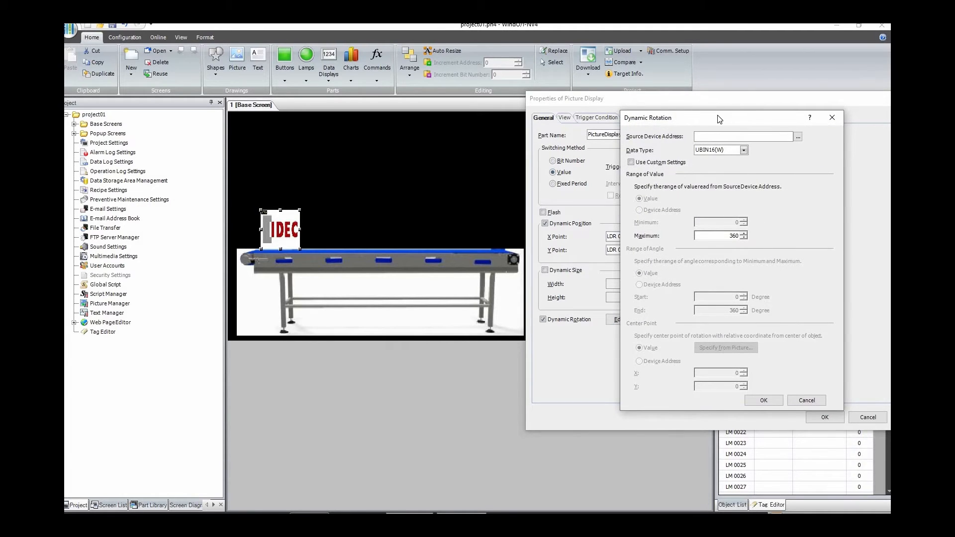
{"action": "left_click", "coordinate": [798, 136]}
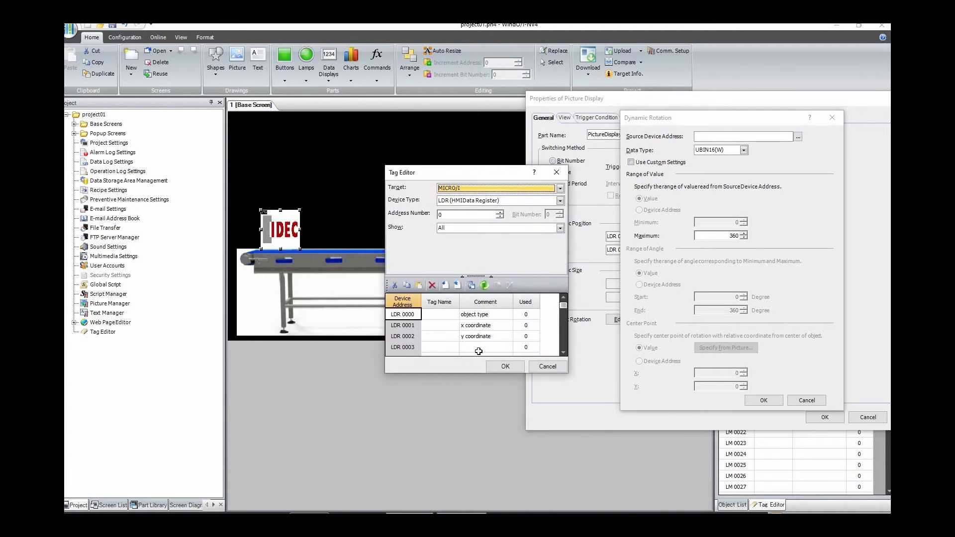
{"action": "left_click", "coordinate": [477, 346]}
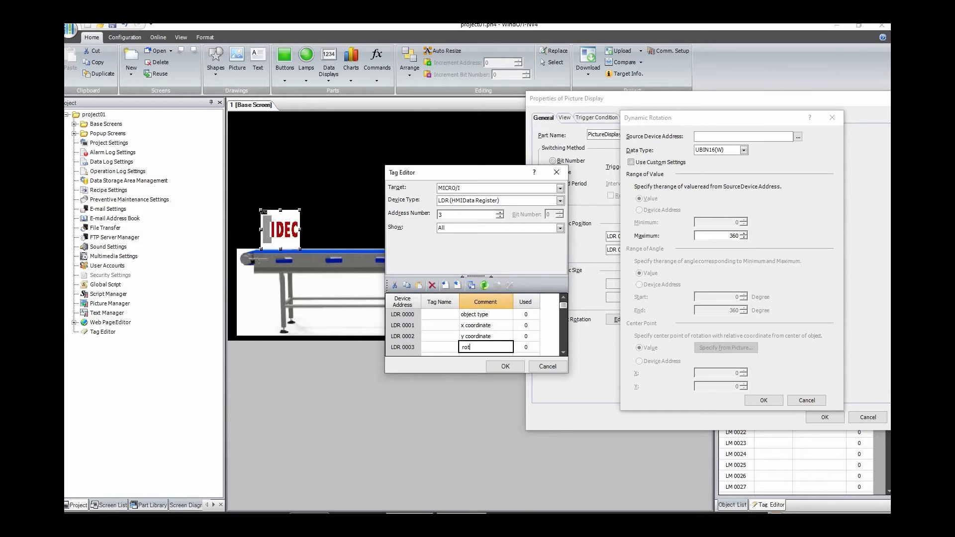
{"action": "type", "text": "rotational angle"}
{"action": "left_click", "coordinate": [515, 368]}
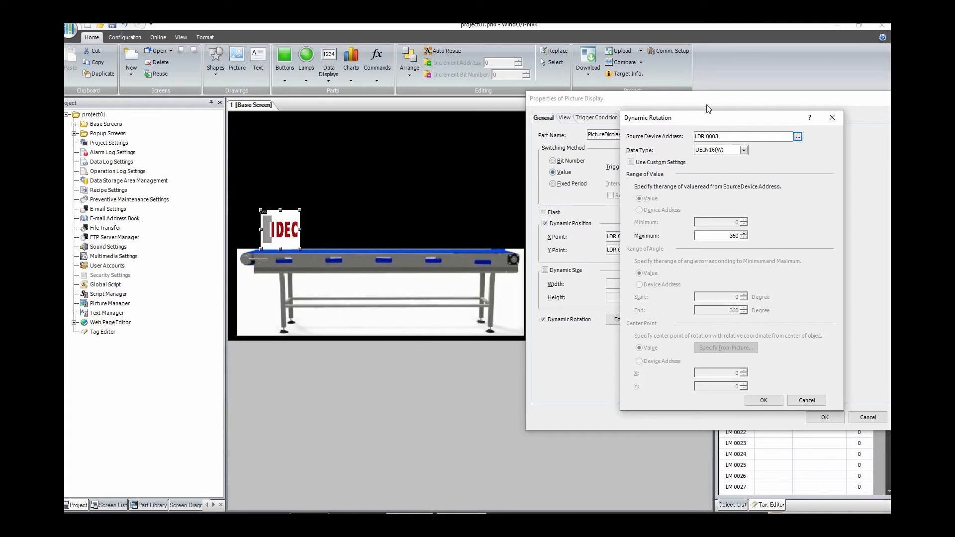
{"action": "left_click", "coordinate": [762, 401]}
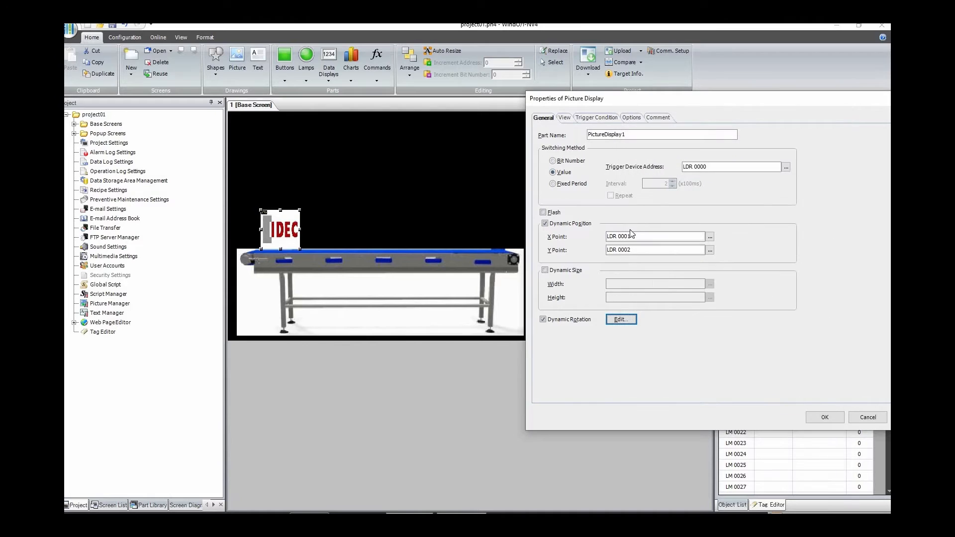
Step: Review the picture display's trigger condition settings and apply its properties
{"action": "left_click", "coordinate": [596, 117]}
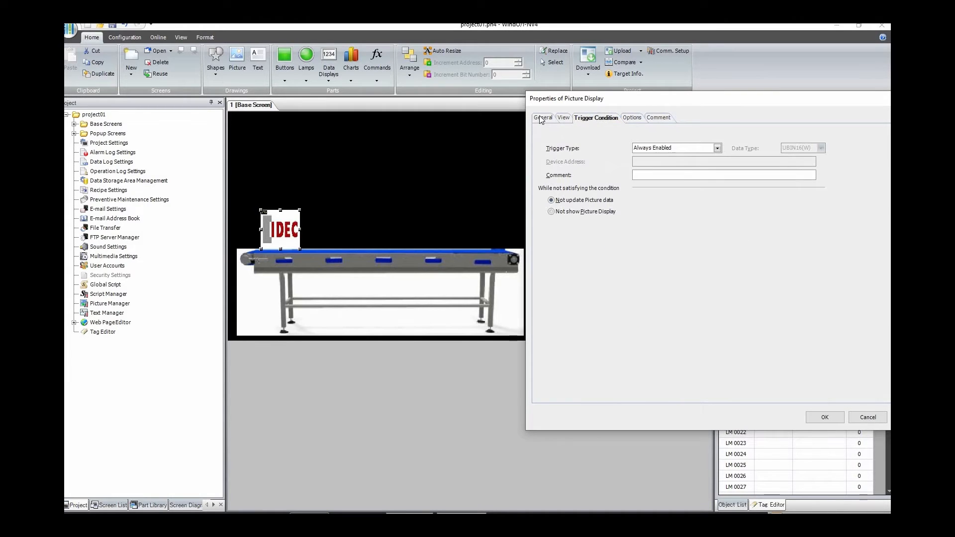
{"action": "left_click", "coordinate": [542, 119]}
{"action": "left_click", "coordinate": [592, 120]}
{"action": "left_click", "coordinate": [547, 118]}
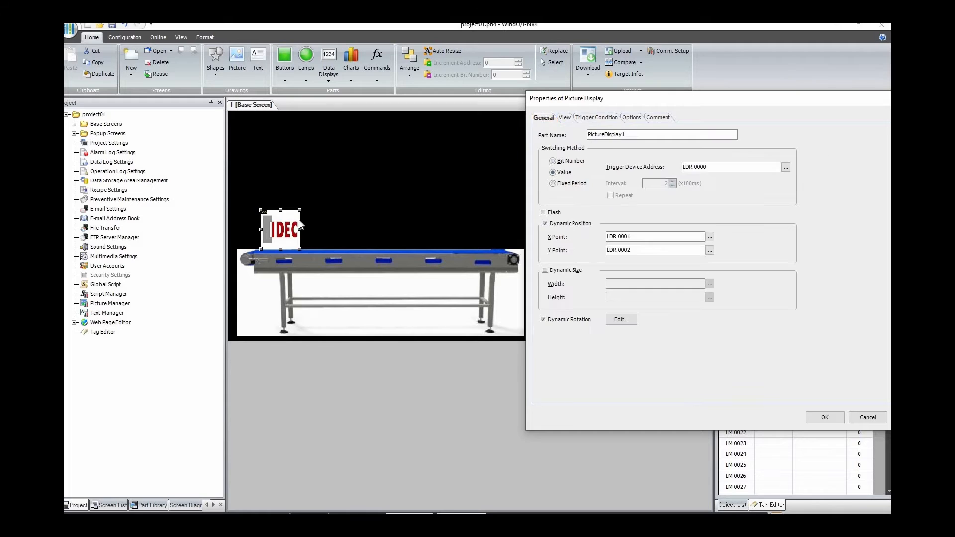
{"action": "left_click", "coordinate": [823, 418]}
{"action": "left_click", "coordinate": [454, 424]}
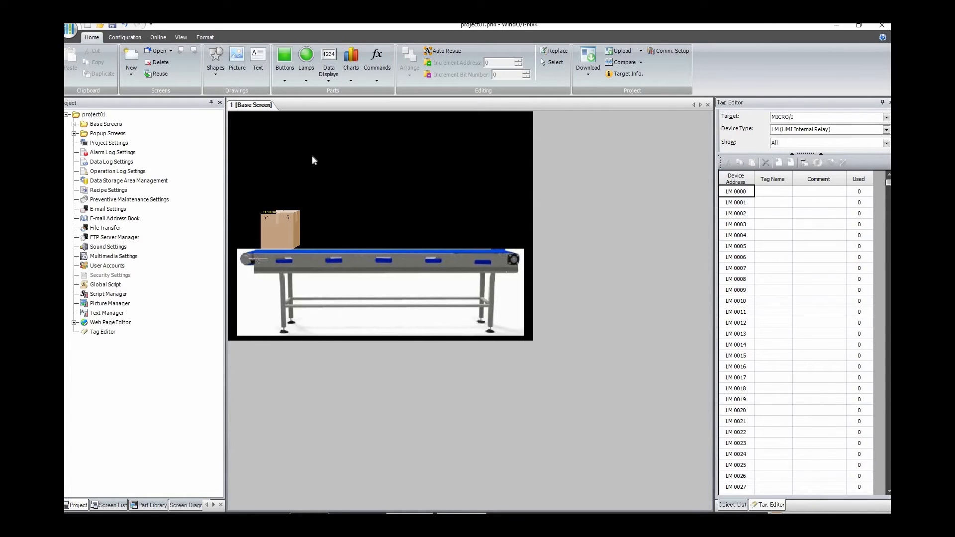
Step: Place a bit button above the right end of the conveyor and set its action mode to Alternate
{"action": "left_click", "coordinate": [285, 76]}
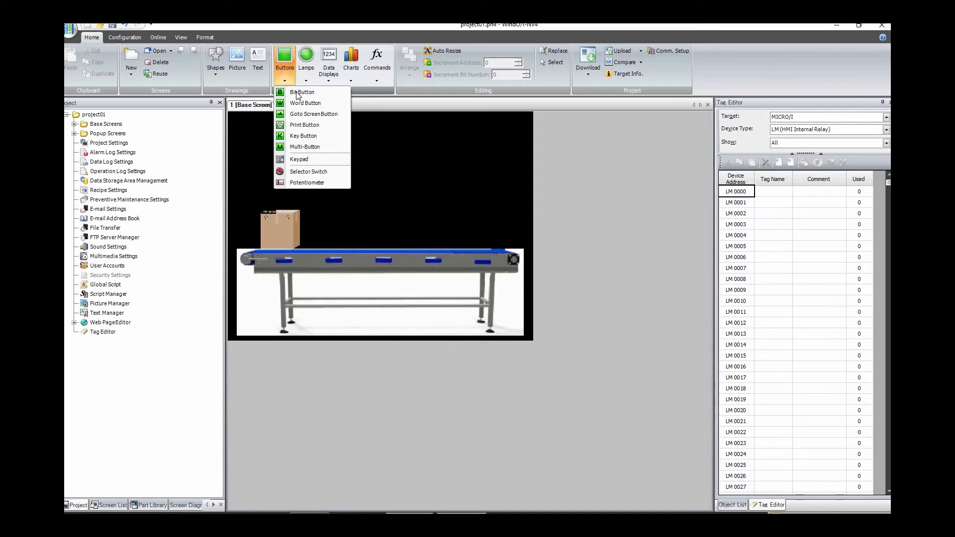
{"action": "left_click", "coordinate": [303, 92]}
{"action": "left_click_drag", "start_coordinate": [439, 152], "coordinate": [509, 171]}
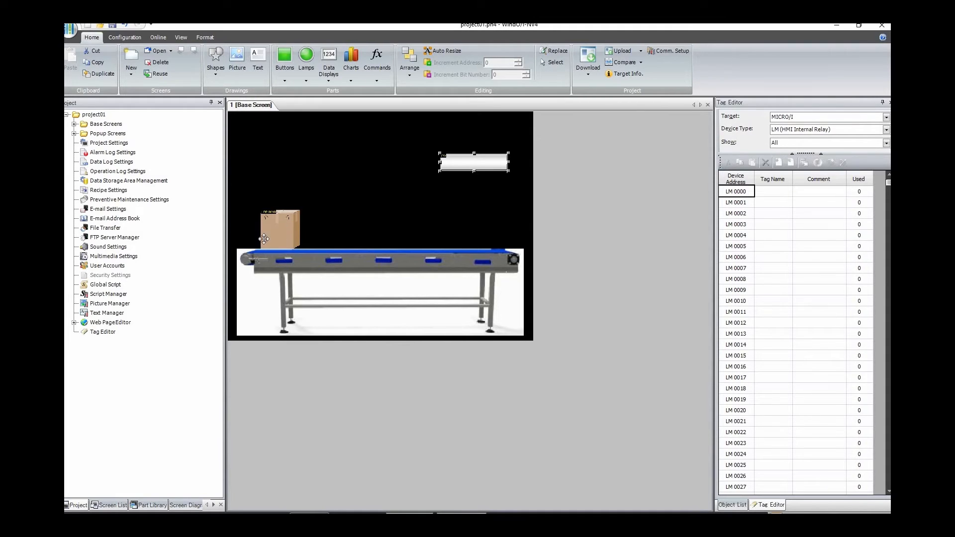
{"action": "double_click", "coordinate": [473, 162]}
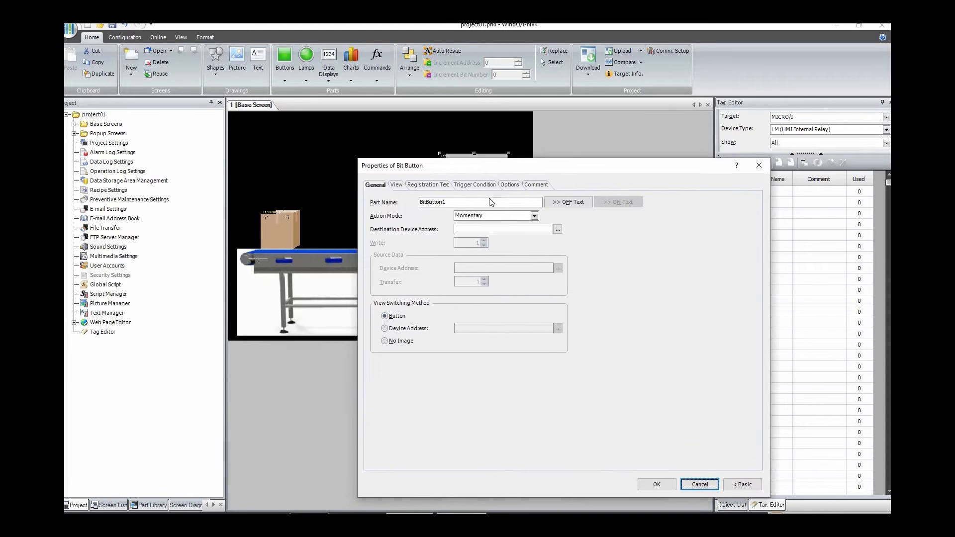
{"action": "left_click", "coordinate": [543, 198]}
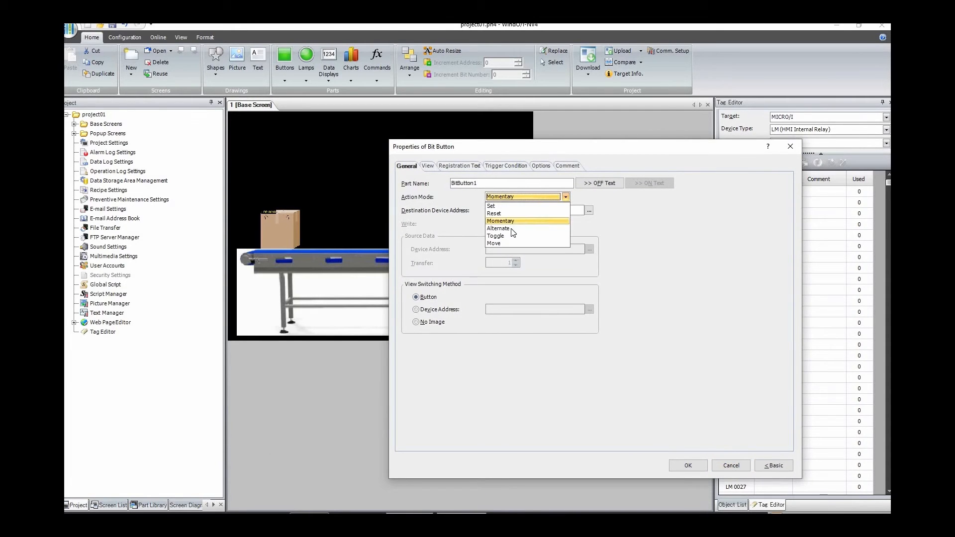
{"action": "left_click", "coordinate": [512, 229]}
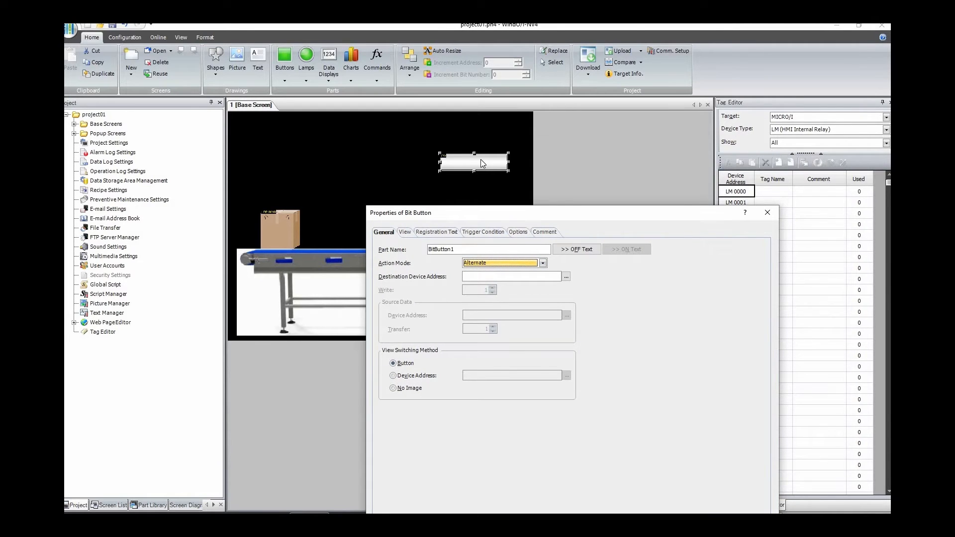
Step: Assign internal relay LM 0000 as the bit button's destination device address, with the comment "start stop command"
{"action": "left_click", "coordinate": [566, 278]}
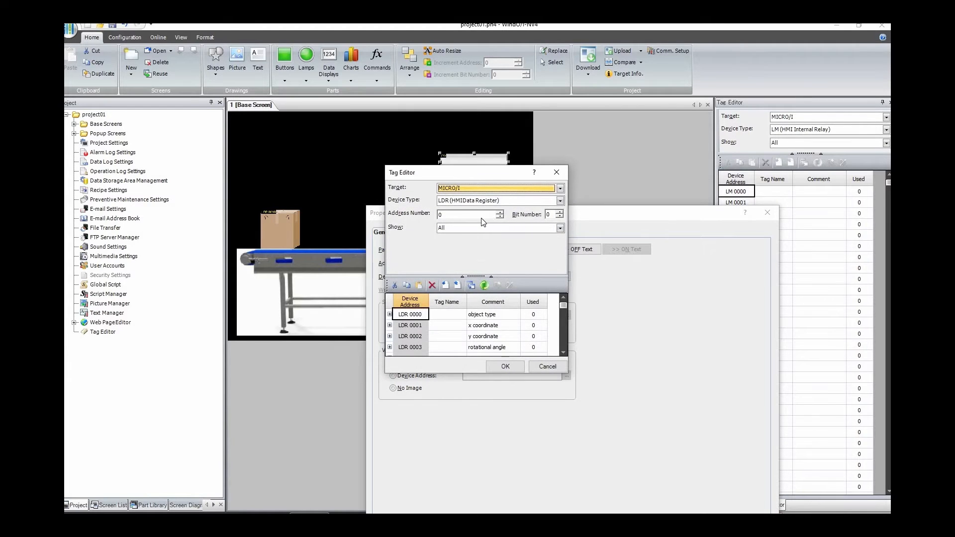
{"action": "left_click", "coordinate": [479, 201]}
{"action": "scroll", "coordinate": [472, 214], "scroll_direction": "up", "scroll_amount": 2}
{"action": "left_click", "coordinate": [470, 210]}
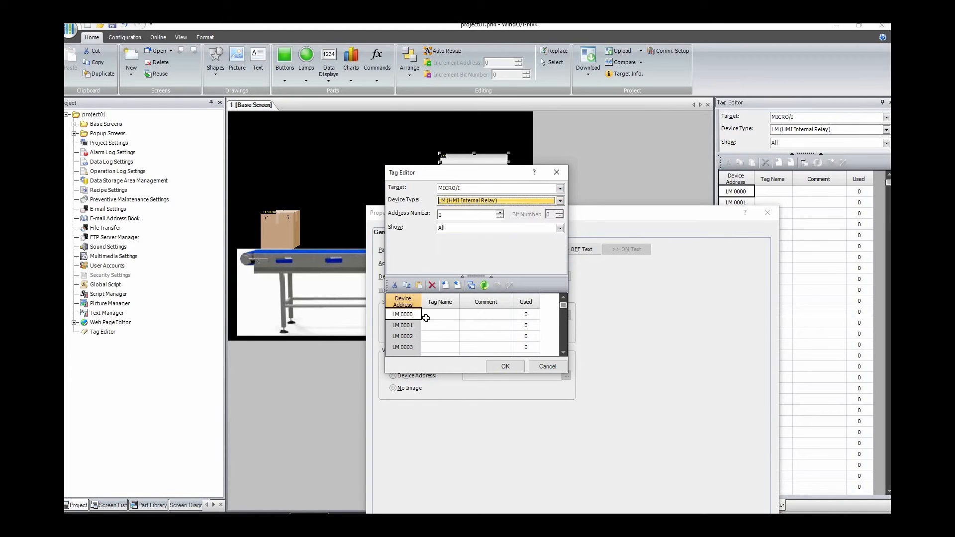
{"action": "left_click", "coordinate": [473, 314]}
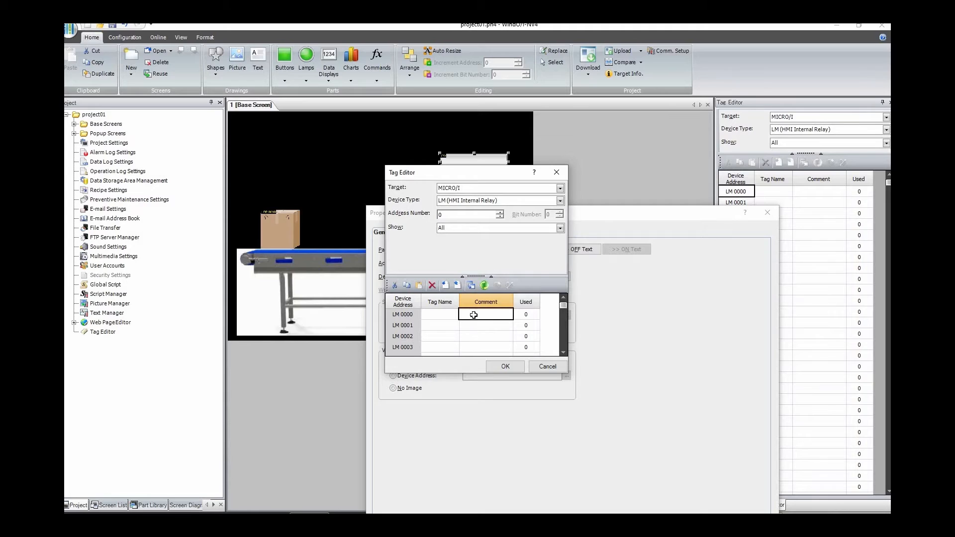
{"action": "type", "text": "start stop command"}
{"action": "left_click", "coordinate": [507, 365]}
Step: Set the bit button's text by state: "run the conveyor" for OFF and "stop the conveyor" for ON
{"action": "left_click_drag", "start_coordinate": [475, 220], "coordinate": [488, 204]}
{"action": "left_click", "coordinate": [448, 217]}
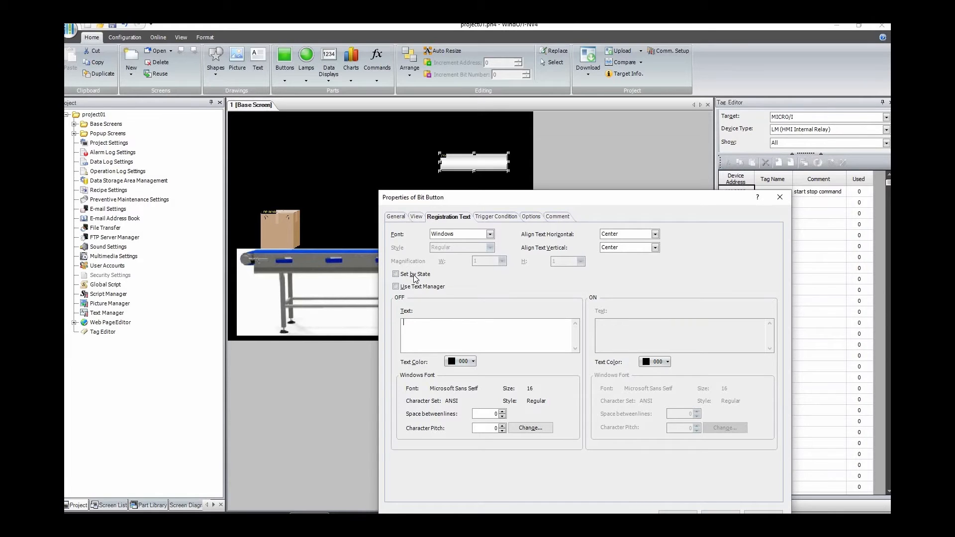
{"action": "left_click", "coordinate": [417, 274]}
{"action": "left_click", "coordinate": [418, 325]}
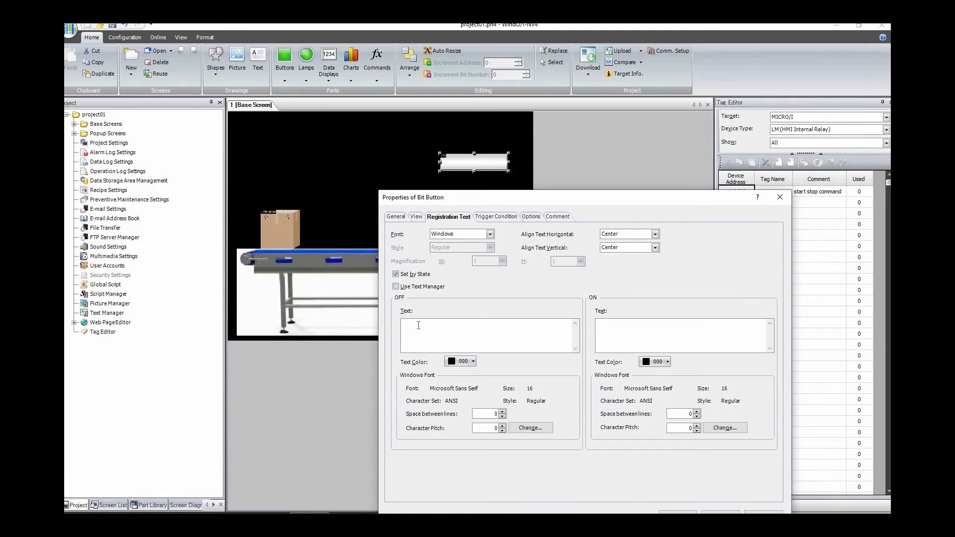
{"action": "type", "text": "run the con"}
{"action": "type", "text": "veyor"}
{"action": "type", "text": "stopthe"}
{"action": "key", "text": "BackSpace"}
{"action": "key", "text": "BackSpace"}
{"action": "key", "text": "BackSpace"}
{"action": "type", "text": "the"}
Step: Review the bit button's remaining settings, apply its properties and move the button slightly upward on the screen
{"action": "left_click_drag", "start_coordinate": [526, 192], "coordinate": [526, 162]}
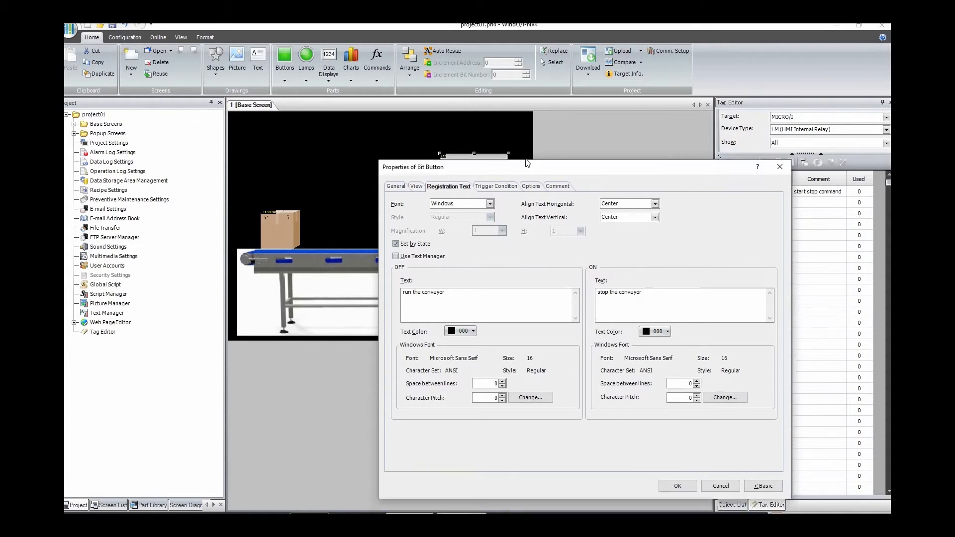
{"action": "left_click", "coordinate": [498, 187]}
{"action": "left_click", "coordinate": [415, 188]}
{"action": "left_click", "coordinate": [396, 186]}
{"action": "left_click", "coordinate": [676, 486]}
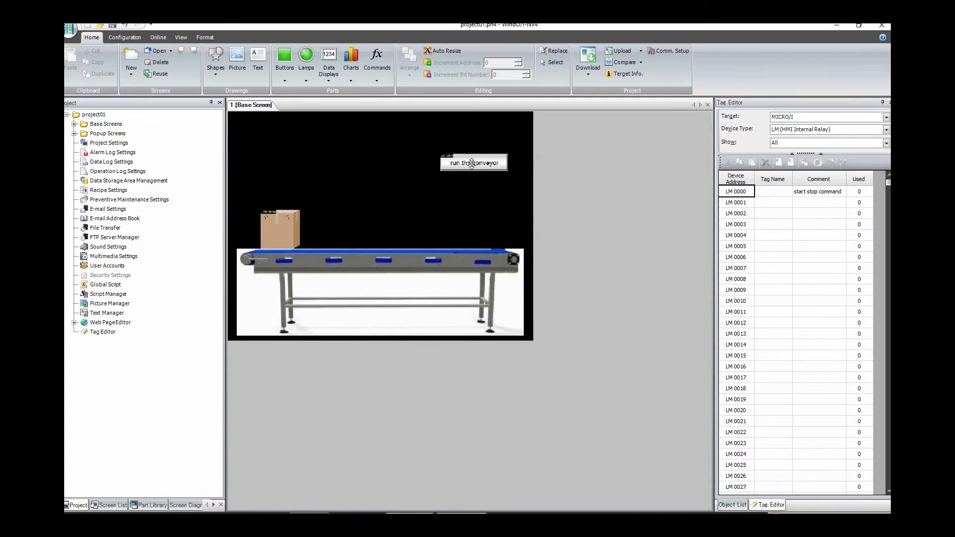
{"action": "left_click_drag", "start_coordinate": [475, 161], "coordinate": [475, 147]}
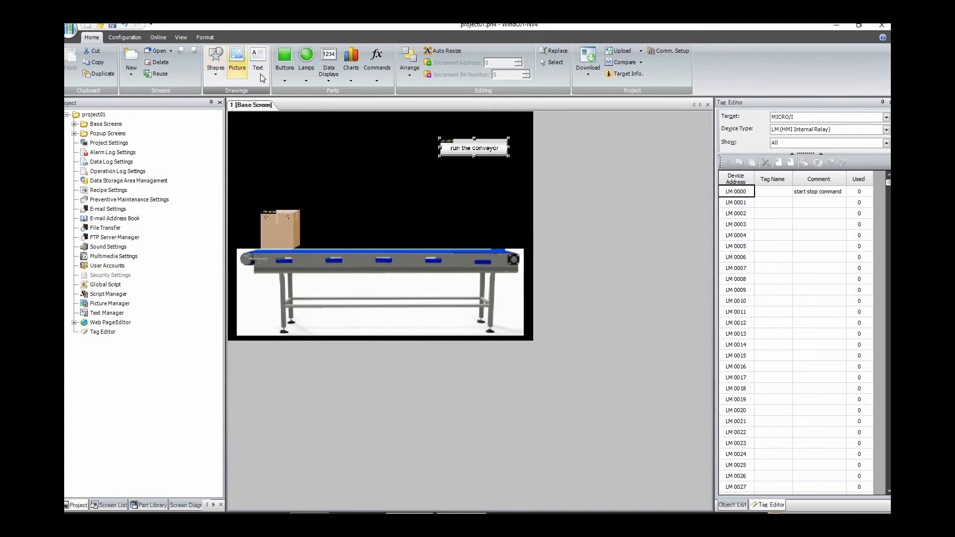
Step: Place a numerical input below the conveyor button and set its destination device address to LDR 0000, the object type register
{"action": "left_click", "coordinate": [330, 77]}
{"action": "left_click", "coordinate": [348, 99]}
{"action": "left_click_drag", "start_coordinate": [437, 162], "coordinate": [497, 180]}
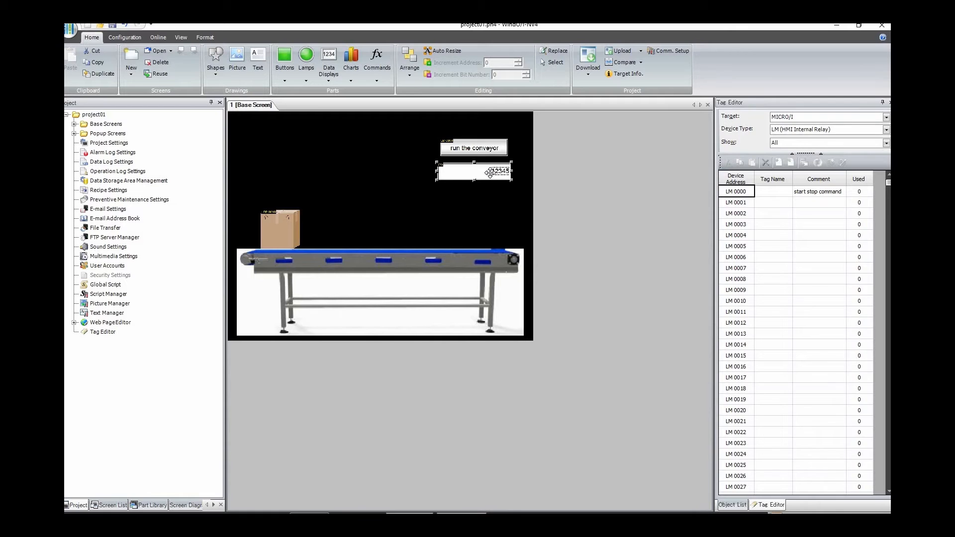
{"action": "double_click", "coordinate": [490, 173]}
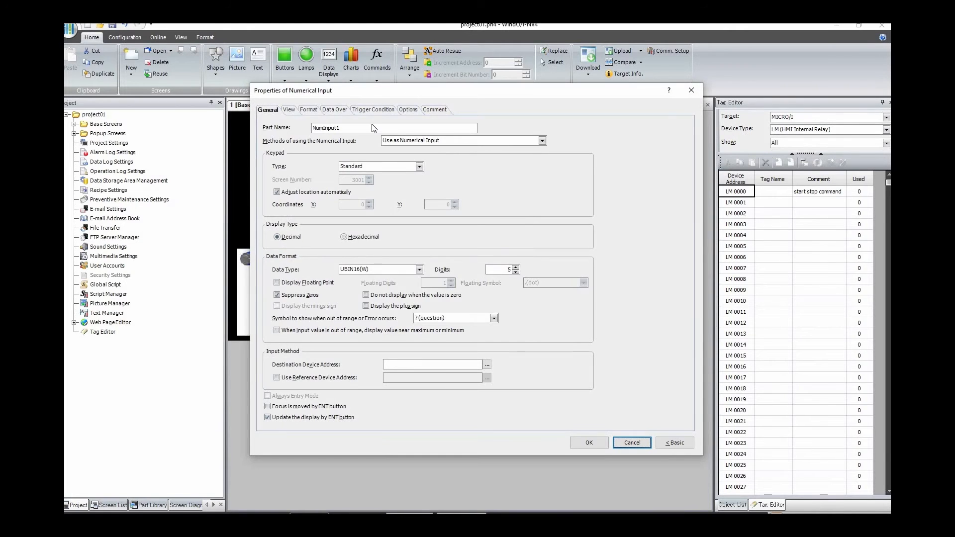
{"action": "left_click_drag", "start_coordinate": [378, 95], "coordinate": [494, 91]}
{"action": "left_click", "coordinate": [603, 360]}
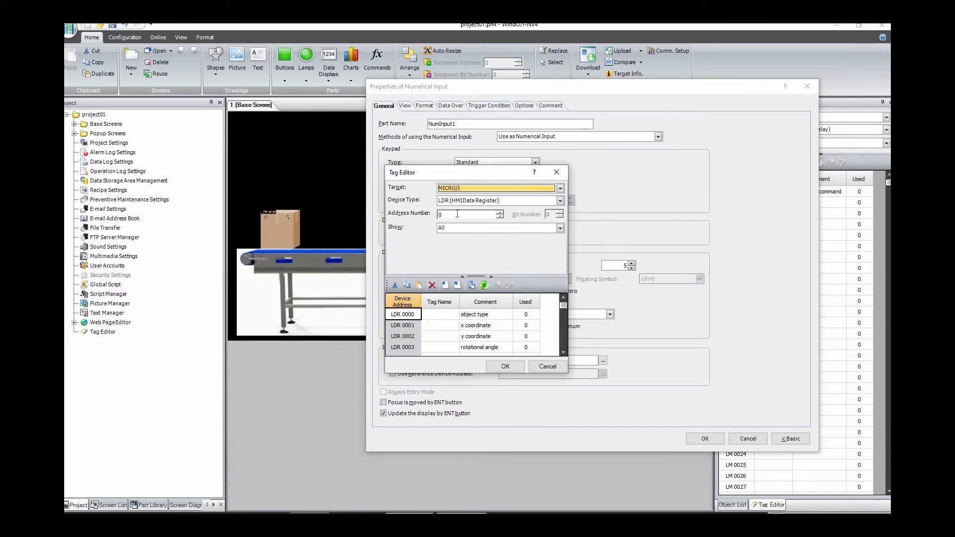
{"action": "left_click", "coordinate": [479, 316]}
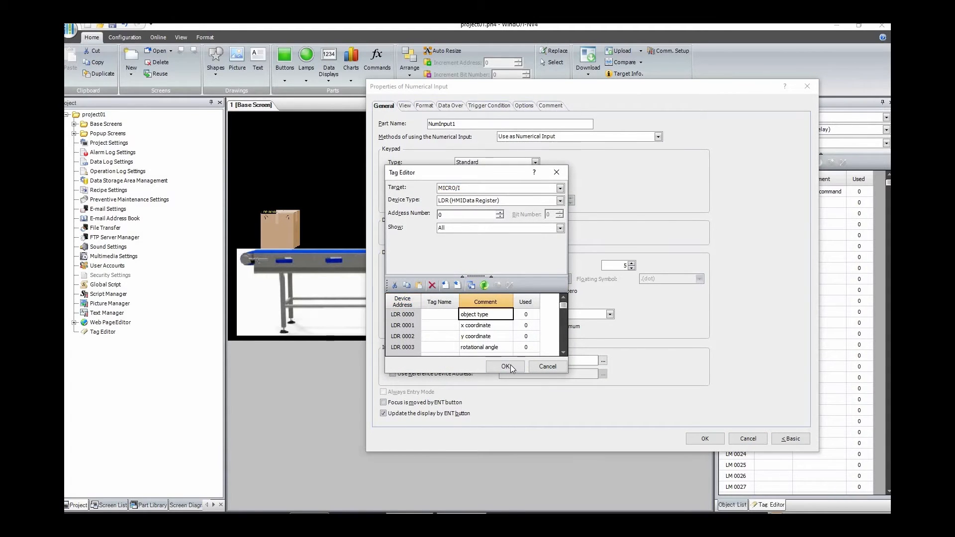
{"action": "left_click", "coordinate": [511, 366]}
{"action": "left_click", "coordinate": [708, 439]}
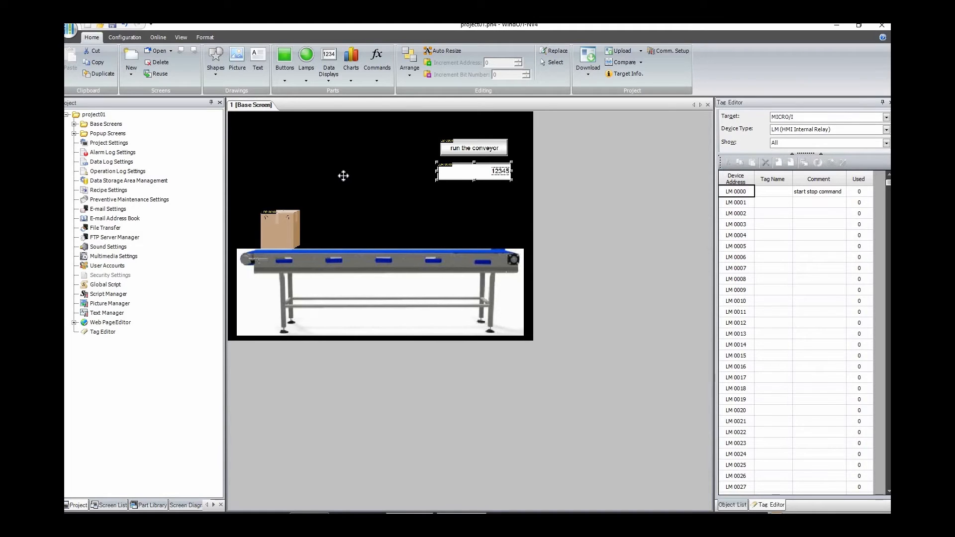
Step: Add a text label to the left of the numerical input reading "Type of Object"
{"action": "left_click", "coordinate": [259, 62]}
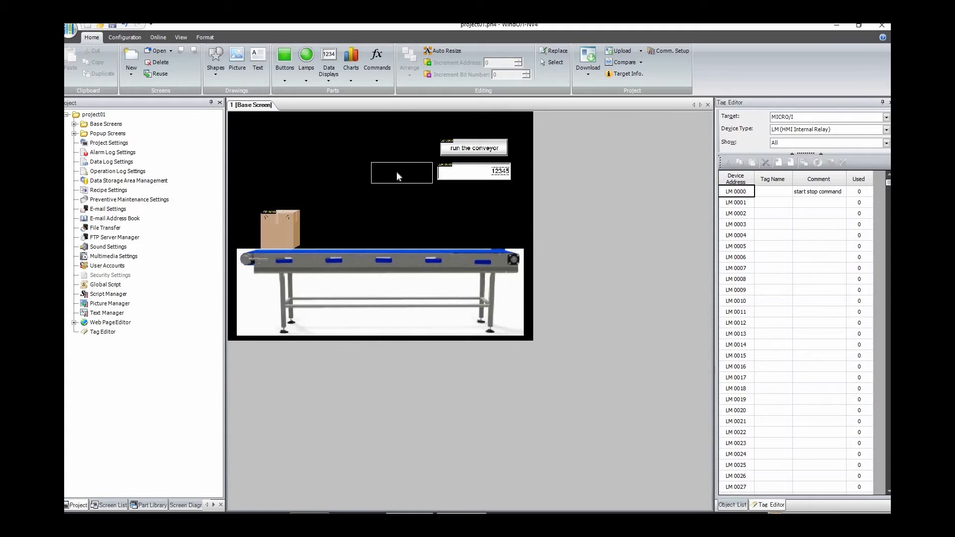
{"action": "left_click", "coordinate": [405, 174]}
{"action": "left_click", "coordinate": [390, 264]}
{"action": "left_click_drag", "start_coordinate": [432, 148], "coordinate": [478, 218]}
{"action": "type", "text": "Type "}
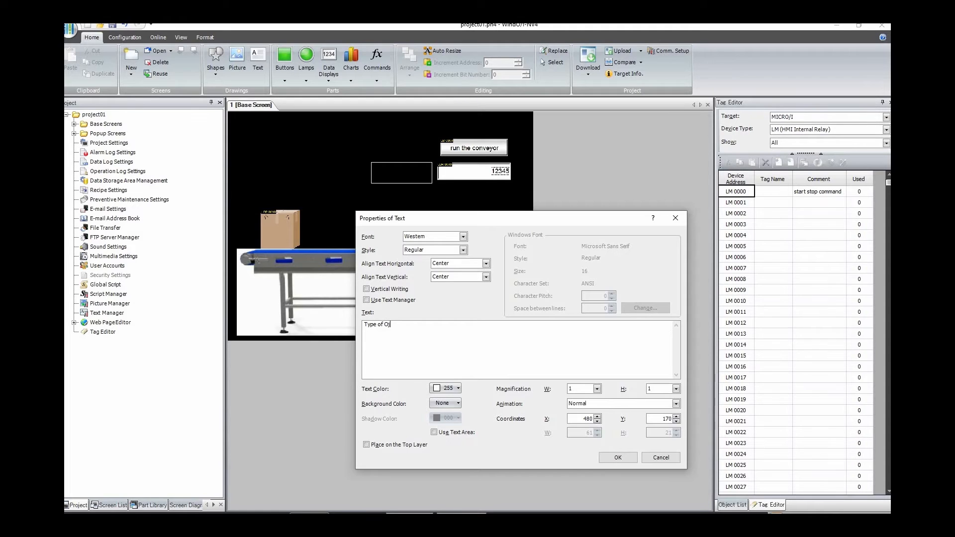
{"action": "type", "text": "of Object"}
Step: Set the label's magnification to 2 in both width and height and finish placing it
{"action": "left_click", "coordinate": [599, 391]}
{"action": "left_click", "coordinate": [583, 410]}
{"action": "left_click", "coordinate": [660, 389]}
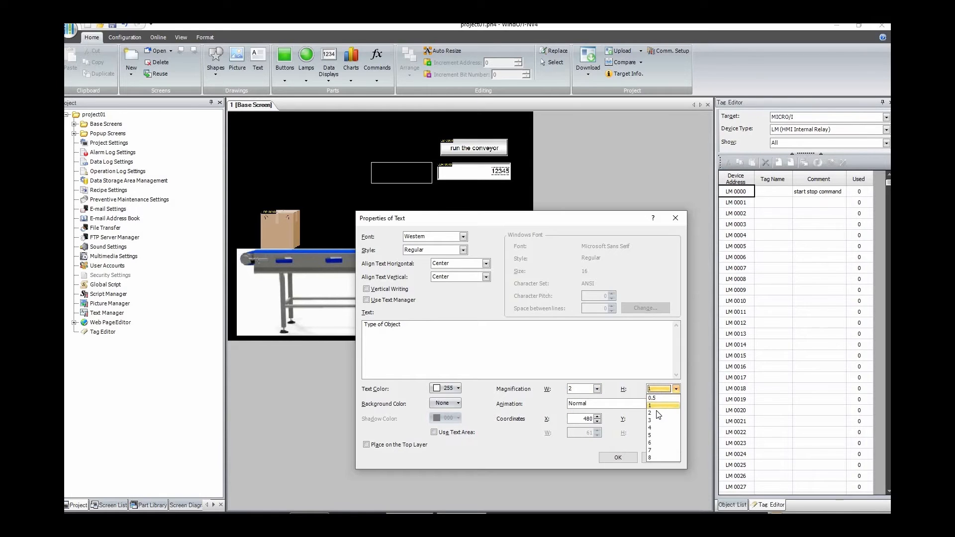
{"action": "left_click", "coordinate": [658, 410]}
{"action": "left_click", "coordinate": [618, 458]}
{"action": "left_click", "coordinate": [392, 171]}
{"action": "left_click", "coordinate": [604, 231]}
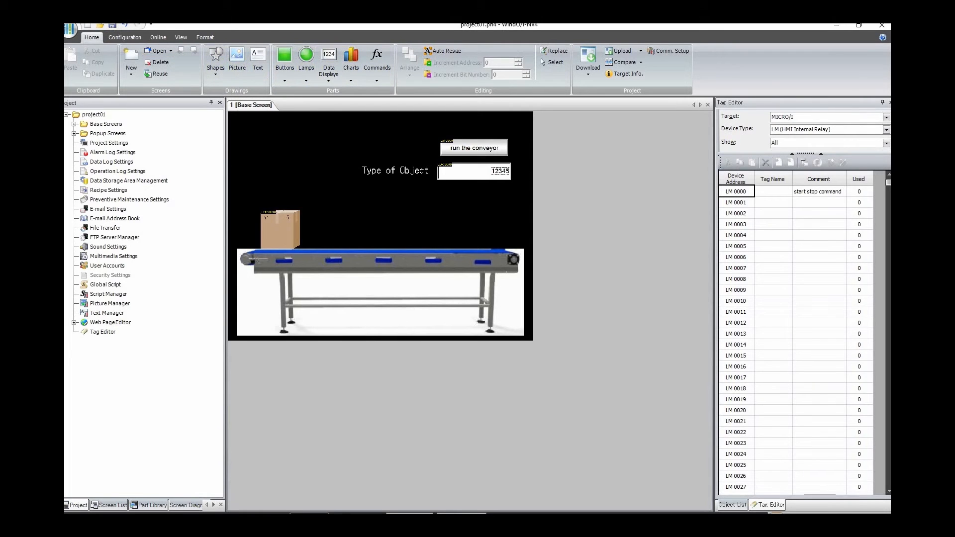
Step: Save the project as "animation through dynamic coordinate" in the "animation through dynamic coordinate" folder
{"action": "left_click", "coordinate": [112, 25]}
{"action": "scroll", "coordinate": [147, 134], "scroll_direction": "up", "scroll_amount": 3}
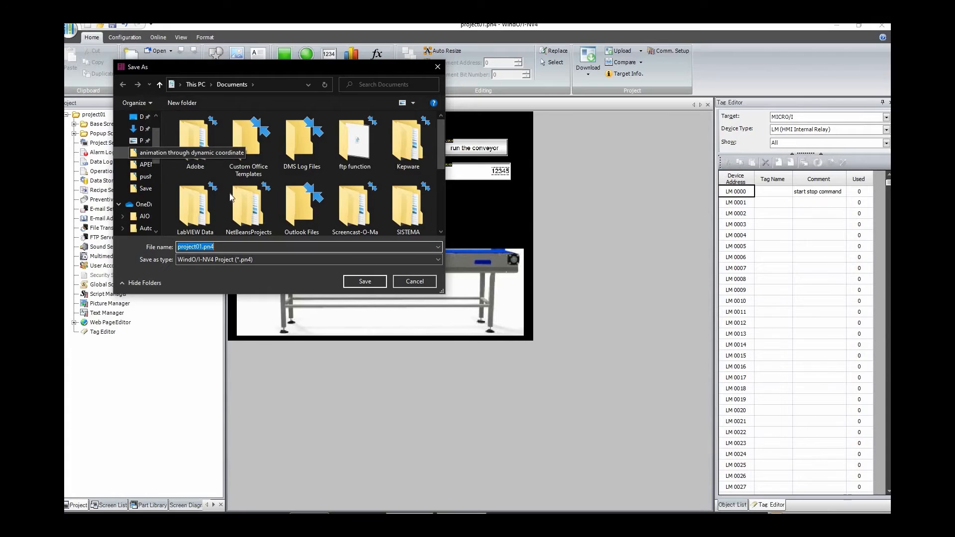
{"action": "left_click", "coordinate": [145, 153]}
{"action": "left_click", "coordinate": [194, 246]}
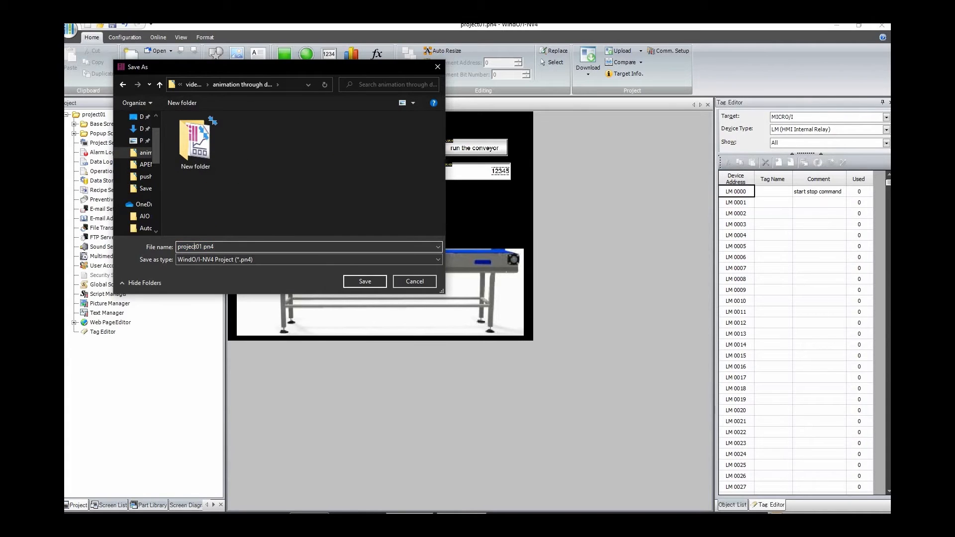
{"action": "left_click_drag", "start_coordinate": [203, 246], "coordinate": [126, 246]}
{"action": "type", "text": "animation through dynamic coordinate"}
{"action": "left_click", "coordinate": [368, 281]}
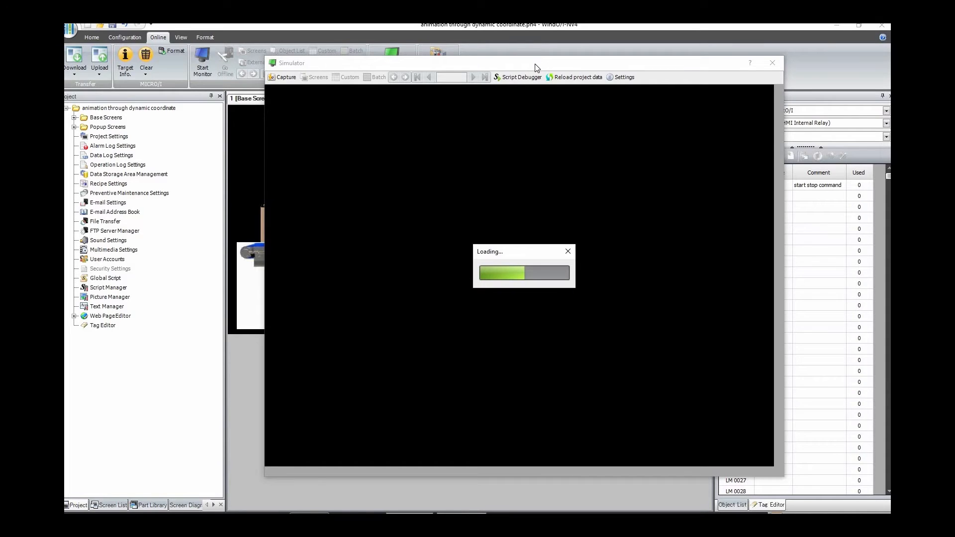
Step: Check the conveyor screen and the box's starting position in the simulator and close it
{"action": "left_click_drag", "start_coordinate": [579, 68], "coordinate": [620, 72]}
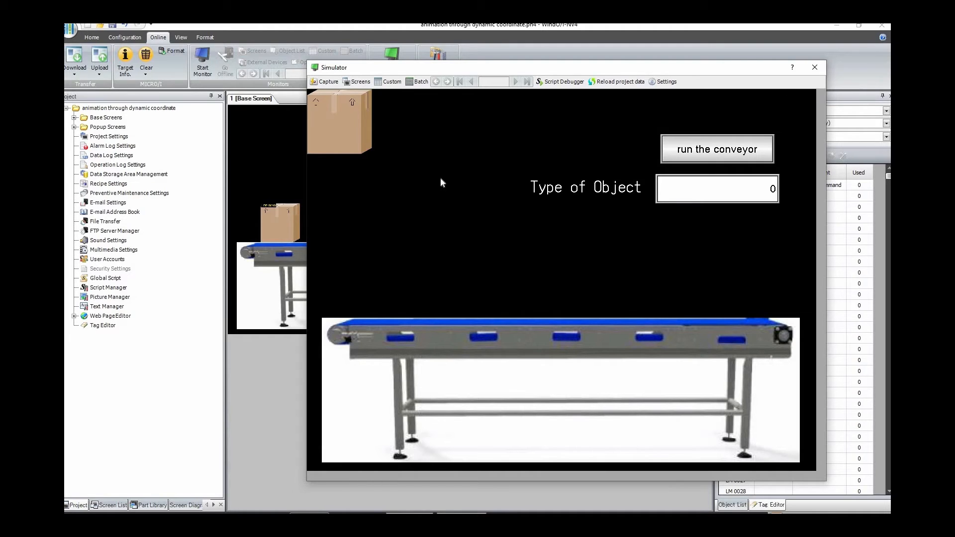
{"action": "left_click", "coordinate": [810, 70]}
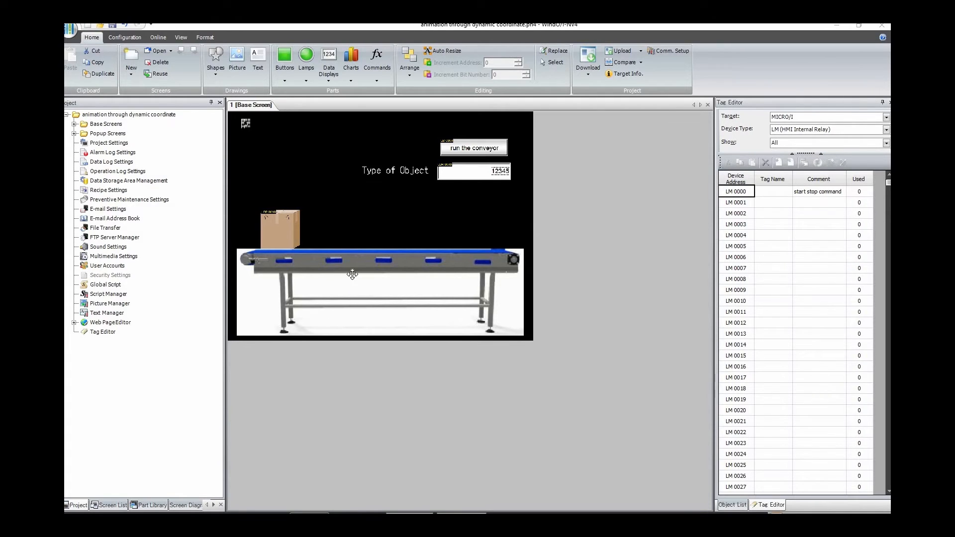
Step: Look up the box picture's coordinates in its properties and record them in Notepad as "moving object coordinate 110,329"
{"action": "double_click", "coordinate": [276, 227]}
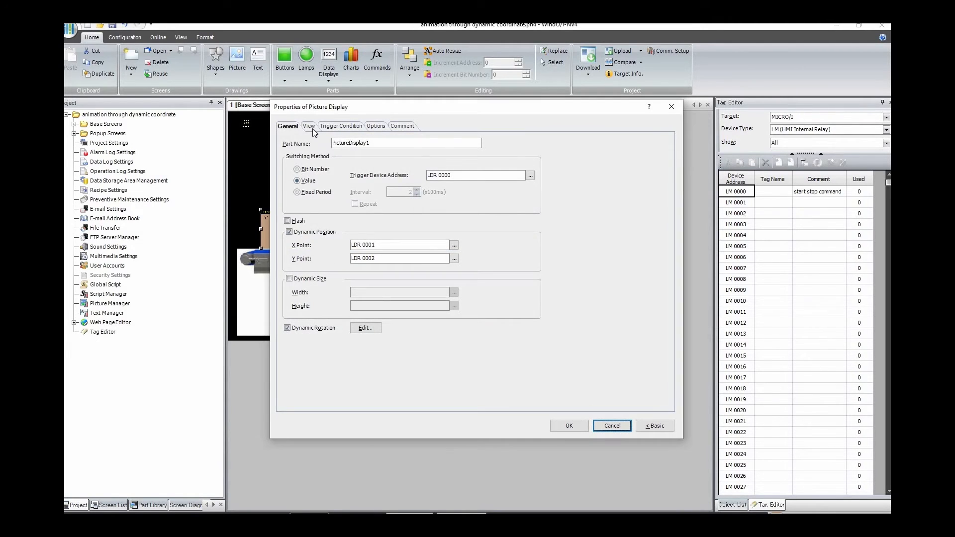
{"action": "left_click", "coordinate": [312, 127]}
{"action": "left_click_drag", "start_coordinate": [363, 109], "coordinate": [472, 113]}
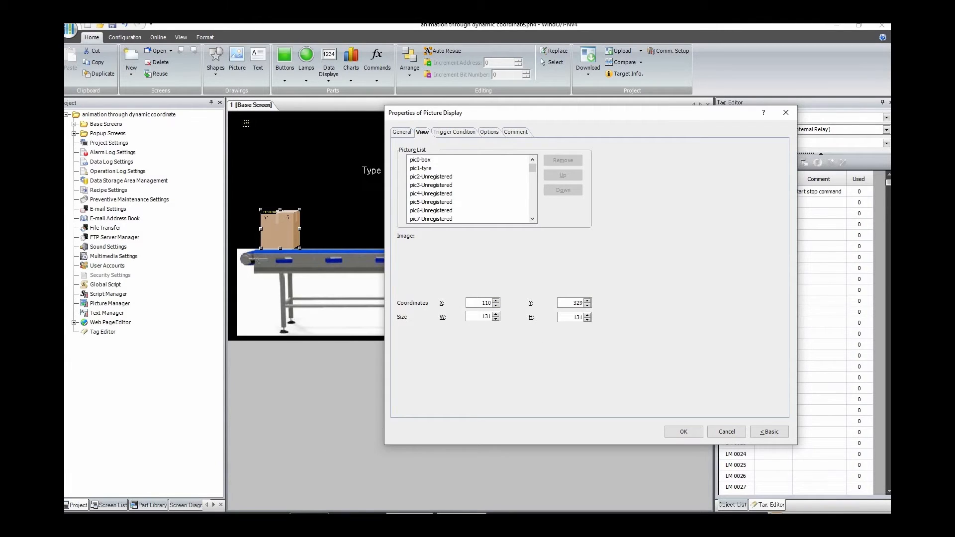
{"action": "key", "text": "alt+Tab"}
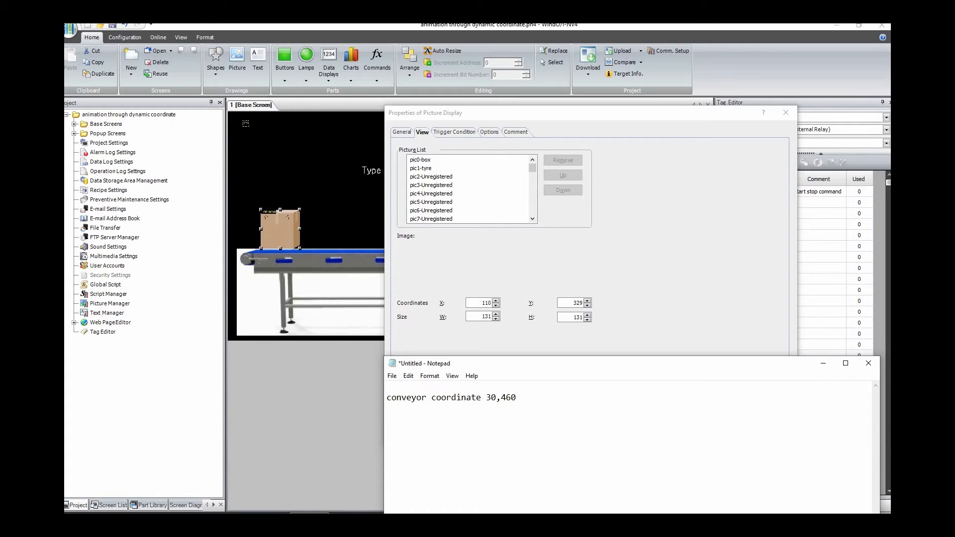
{"action": "type", "text": "moving object coordinate 110,"}
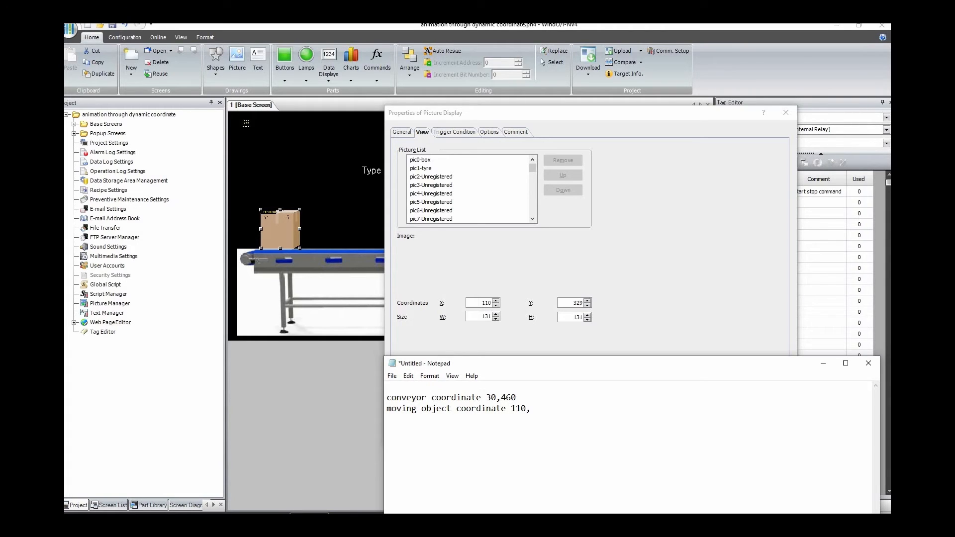
{"action": "type", "text": "329"}
{"action": "left_click_drag", "start_coordinate": [432, 363], "coordinate": [283, 327]}
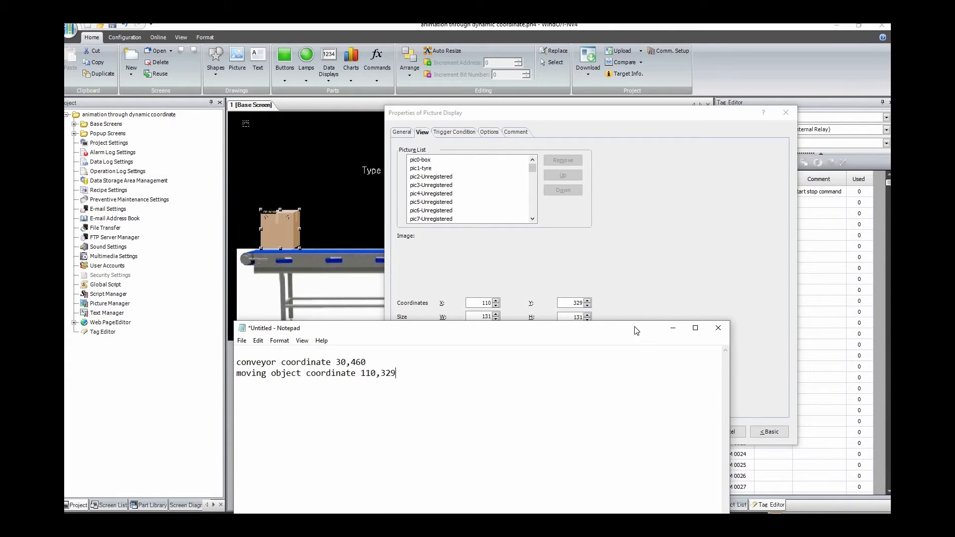
{"action": "left_click", "coordinate": [668, 329]}
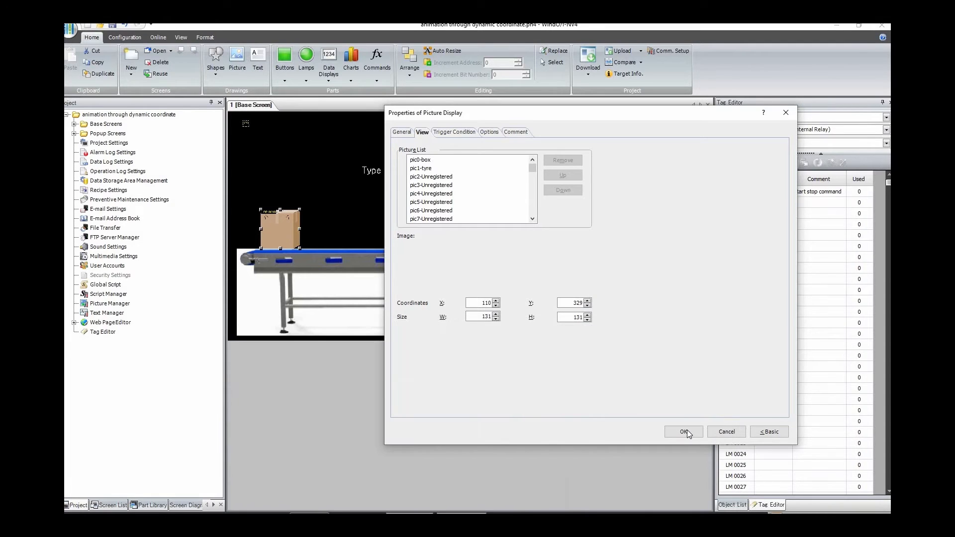
{"action": "left_click", "coordinate": [683, 431]}
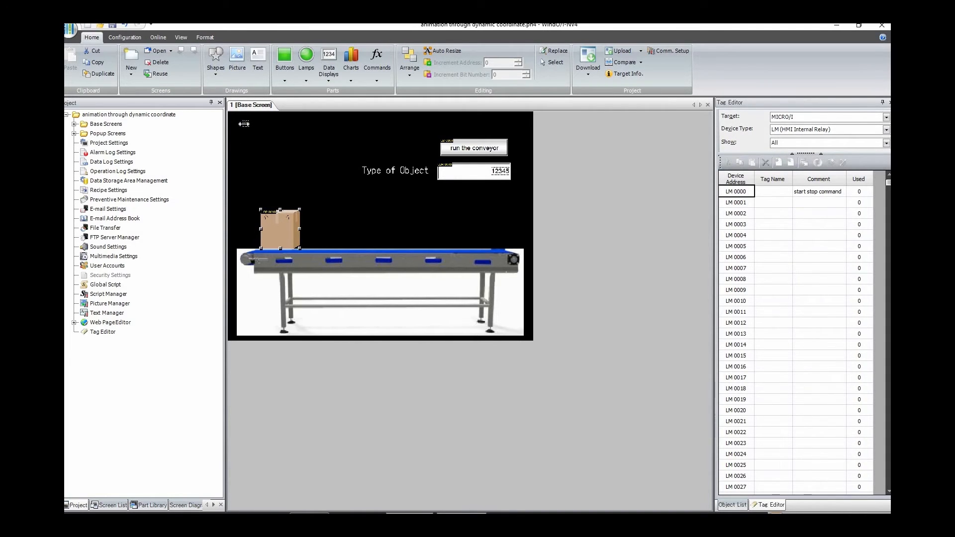
Step: Remove the existing command part near the upper-left corner of the base screen and place a Multi-Command there
{"action": "left_click", "coordinate": [244, 124]}
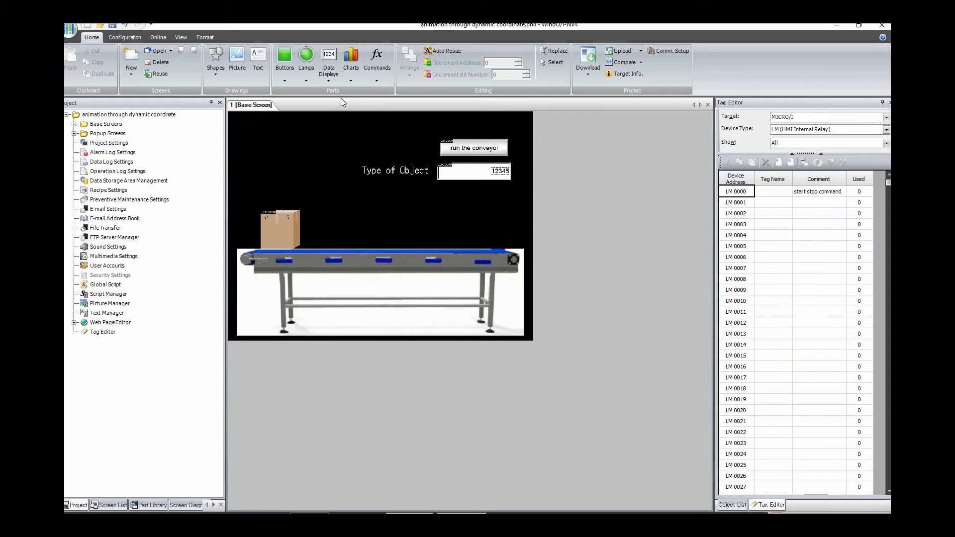
{"action": "left_click", "coordinate": [373, 75]}
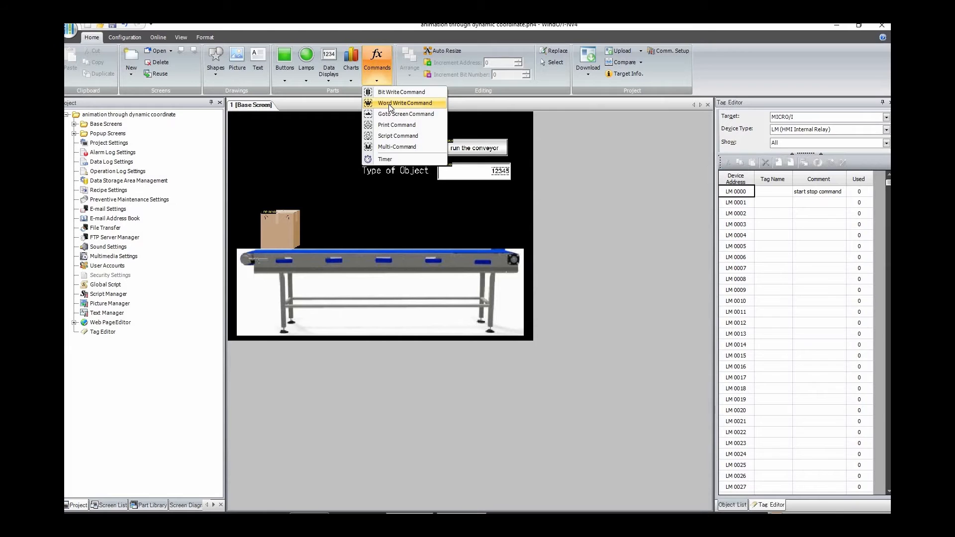
{"action": "left_click", "coordinate": [383, 147]}
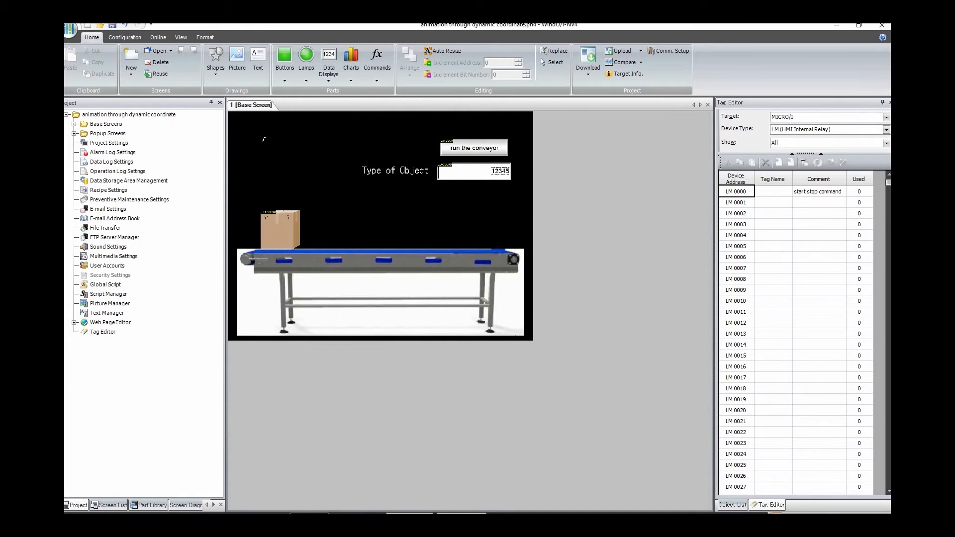
{"action": "left_click", "coordinate": [243, 125]}
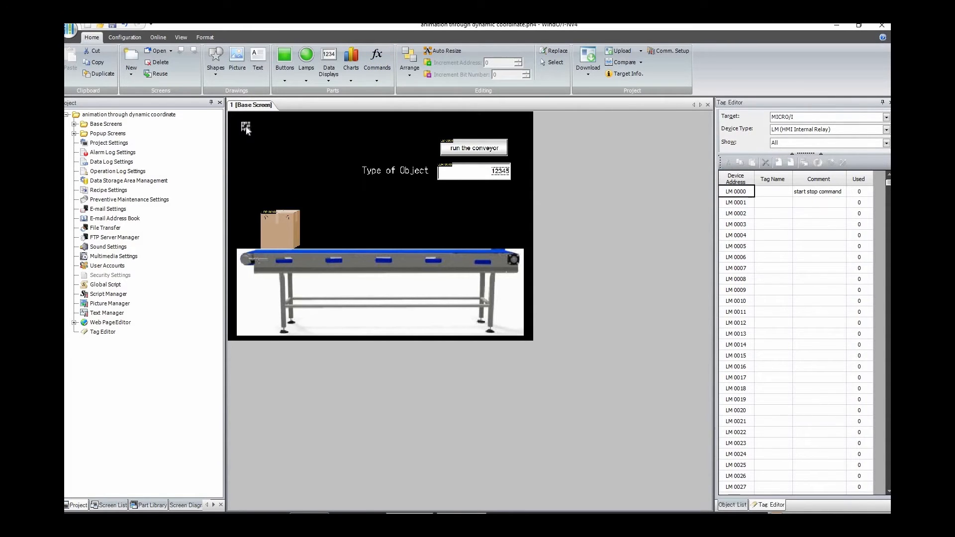
Step: Open the Multi-Command's properties and name the part "initialize coordinat"
{"action": "double_click", "coordinate": [246, 128]}
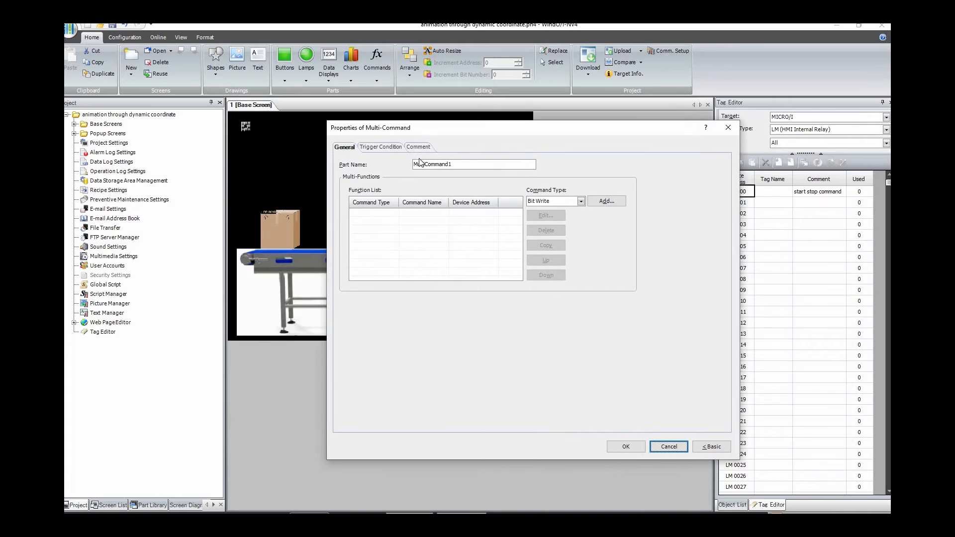
{"action": "left_click_drag", "start_coordinate": [454, 165], "coordinate": [423, 165]}
{"action": "type", "text": "initialize"}
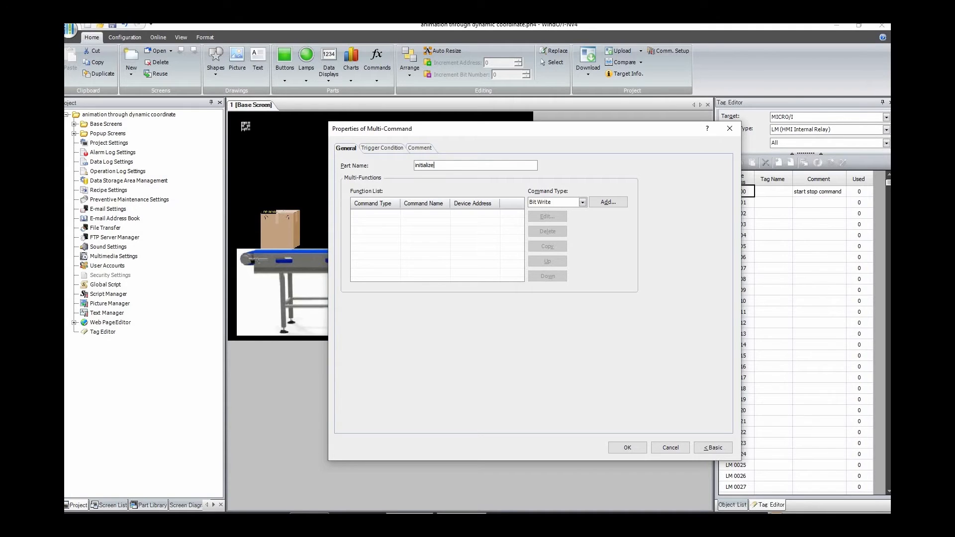
{"action": "type", "text": "co"}
{"action": "key", "text": "BackSpace"}
{"action": "key", "text": "BackSpace"}
{"action": "key", "text": "BackSpace"}
{"action": "key", "text": "BackSpace"}
{"action": "type", "text": "coor"}
Step: Add a Word Write function to the Multi-Command and name it "initialize x coor"
{"action": "left_click", "coordinate": [582, 202]}
{"action": "left_click", "coordinate": [562, 218]}
{"action": "left_click", "coordinate": [609, 203]}
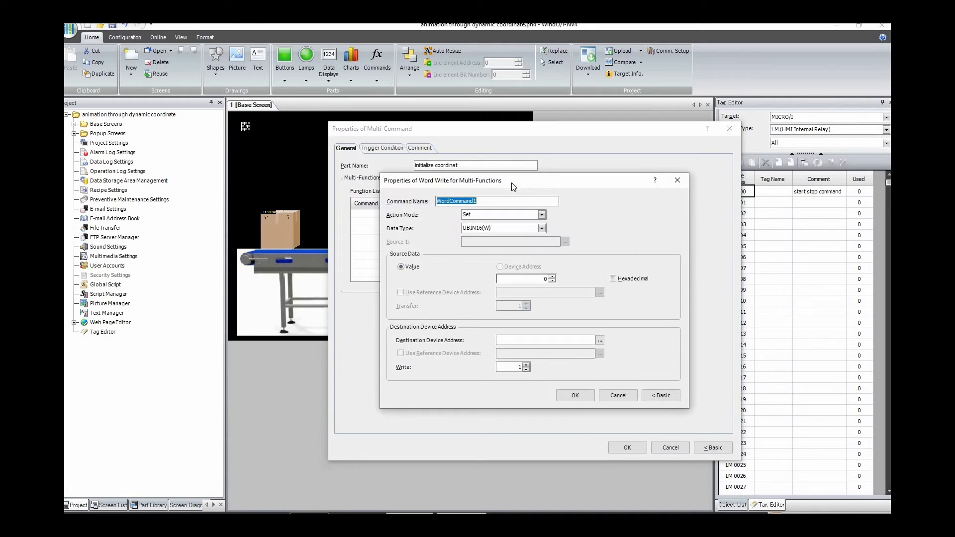
{"action": "left_click_drag", "start_coordinate": [505, 178], "coordinate": [531, 152]}
{"action": "type", "text": "initiali"}
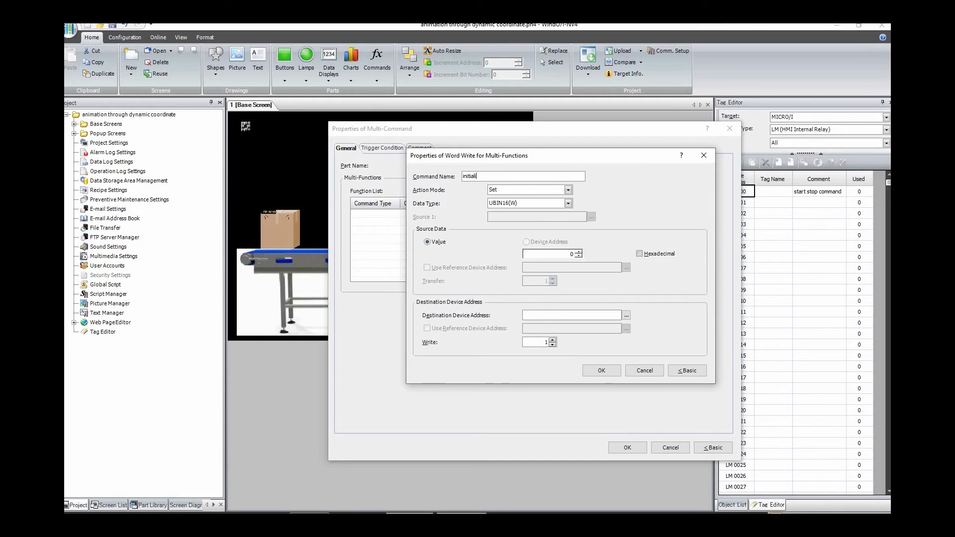
{"action": "type", "text": "ze"}
{"action": "type", "text": " x x"}
{"action": "type", "text": "oor"}
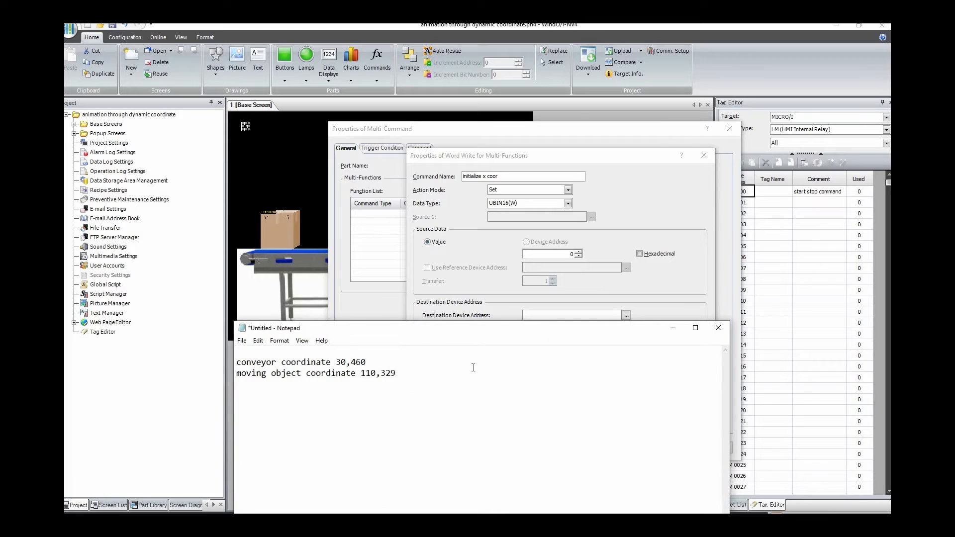
Step: Set the x function's source value to 110 and its destination to LDR 0001, the x coordinate register
{"action": "left_click", "coordinate": [672, 328]}
{"action": "left_click_drag", "start_coordinate": [575, 259], "coordinate": [580, 262]}
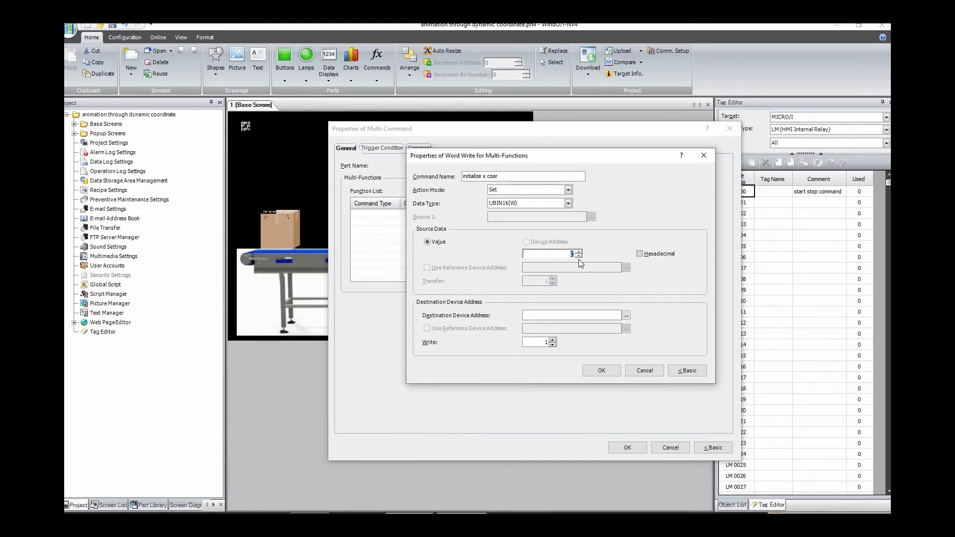
{"action": "type", "text": "110"}
{"action": "left_click", "coordinate": [626, 314]}
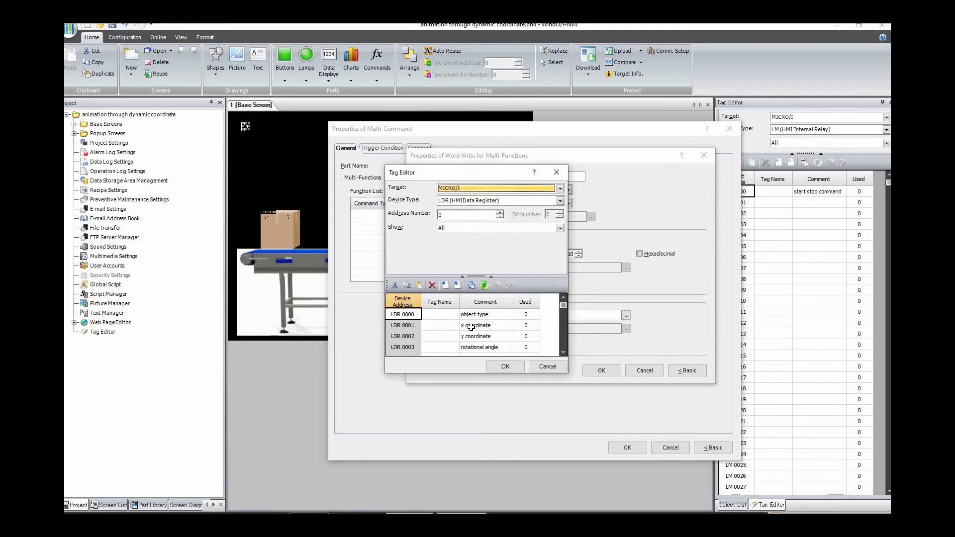
{"action": "left_click", "coordinate": [479, 328]}
{"action": "left_click", "coordinate": [501, 366]}
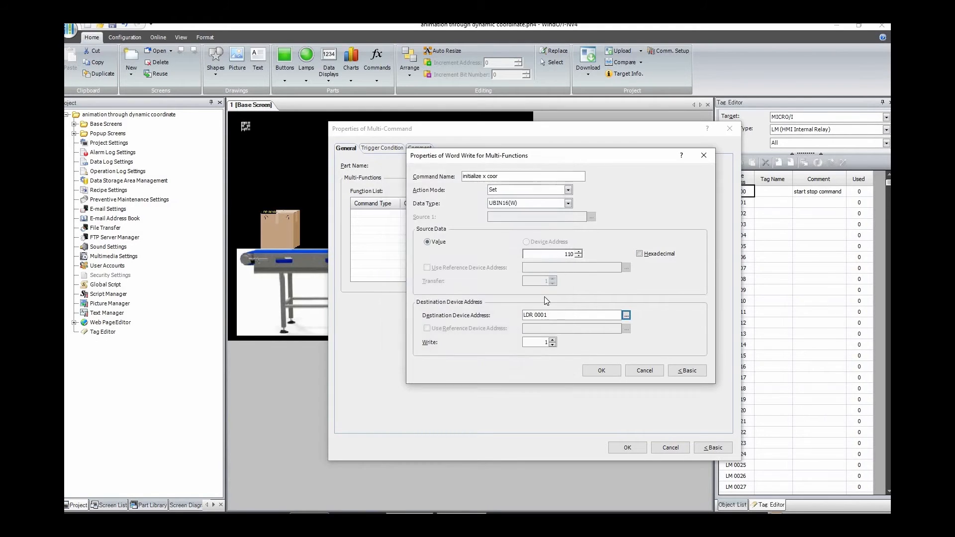
{"action": "left_click", "coordinate": [602, 369]}
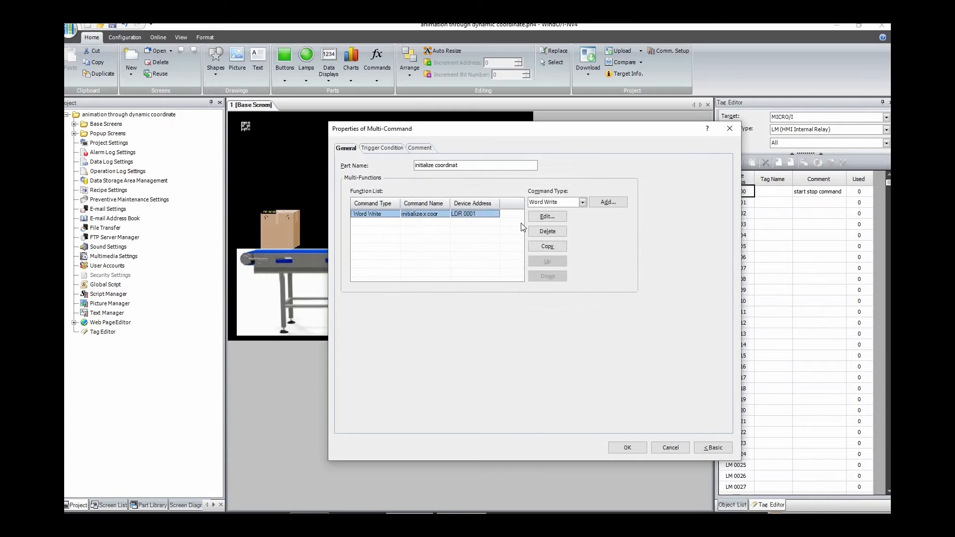
Step: Add a second Word Write function to the Multi-Command and name it "initialize y coor"
{"action": "left_click", "coordinate": [601, 202]}
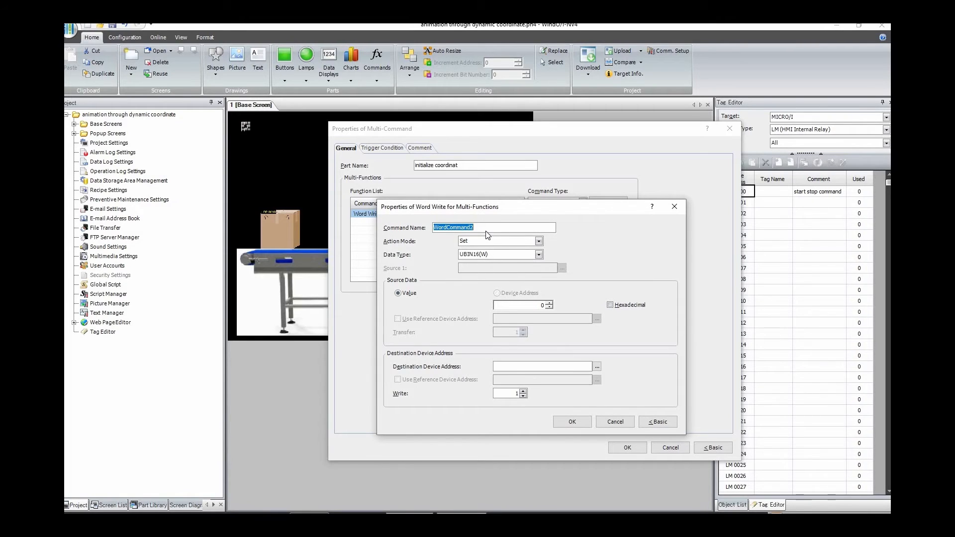
{"action": "type", "text": "initialize y coor"}
Step: Set the y function's source value to 329 and its destination to LDR 0002, the y coordinate register
{"action": "left_click", "coordinate": [444, 521]}
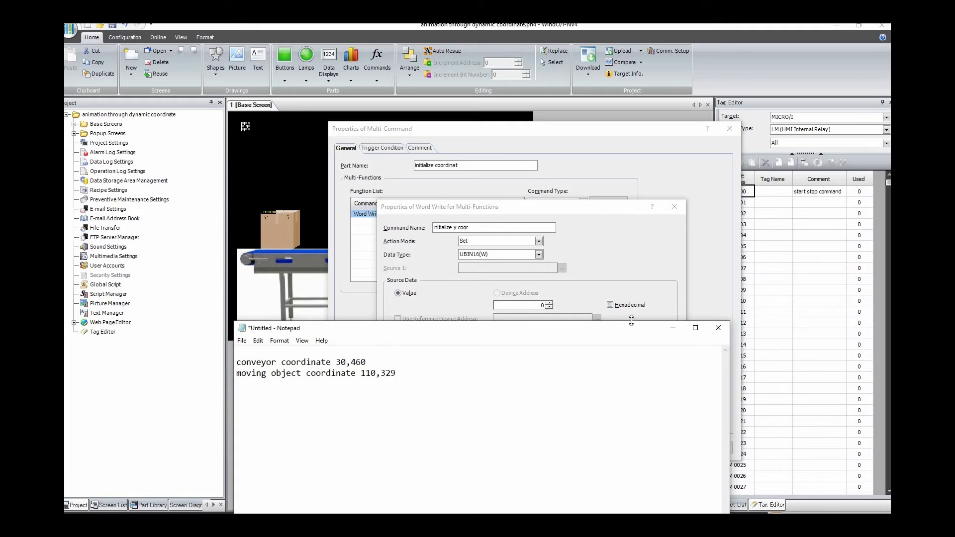
{"action": "left_click", "coordinate": [674, 329]}
{"action": "double_click", "coordinate": [542, 305]}
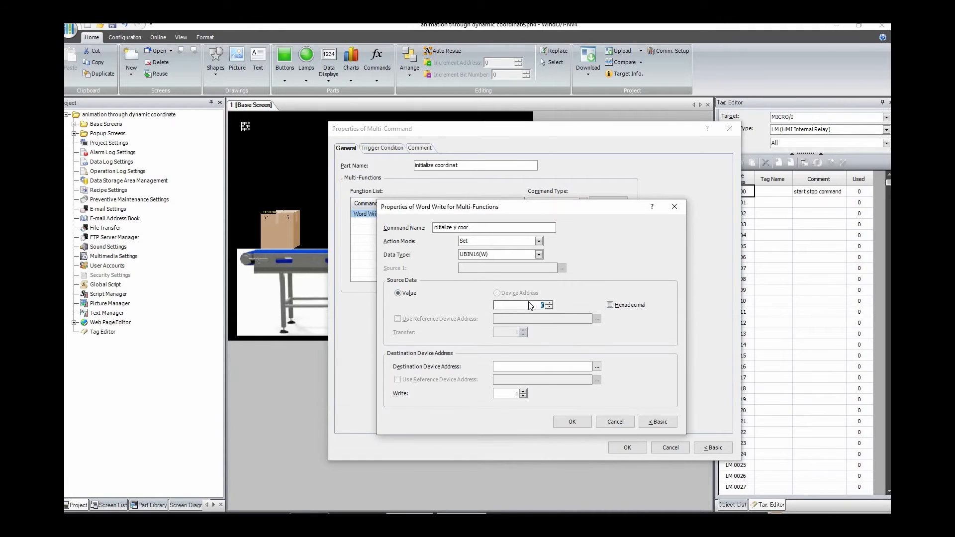
{"action": "type", "text": "329"}
{"action": "left_click", "coordinate": [597, 367]}
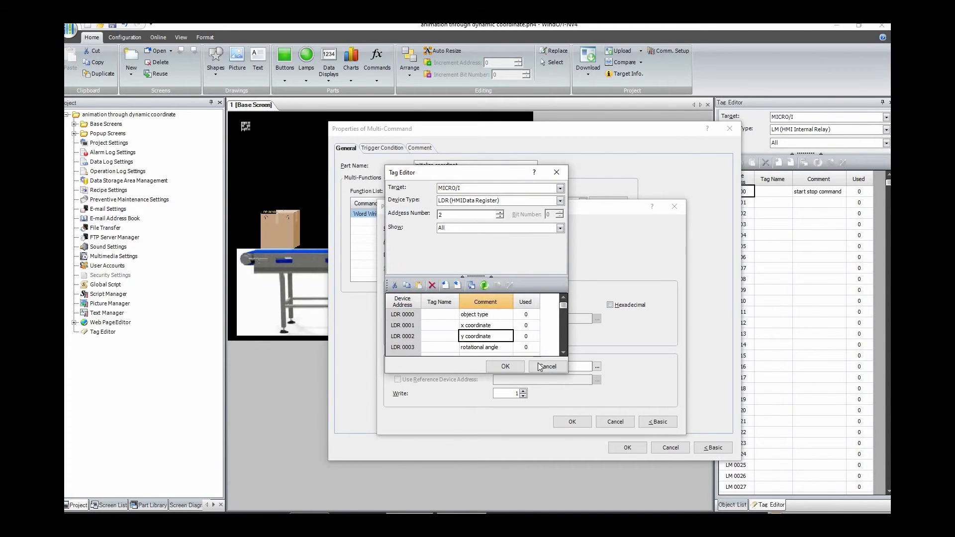
{"action": "left_click", "coordinate": [506, 366]}
{"action": "left_click", "coordinate": [571, 422]}
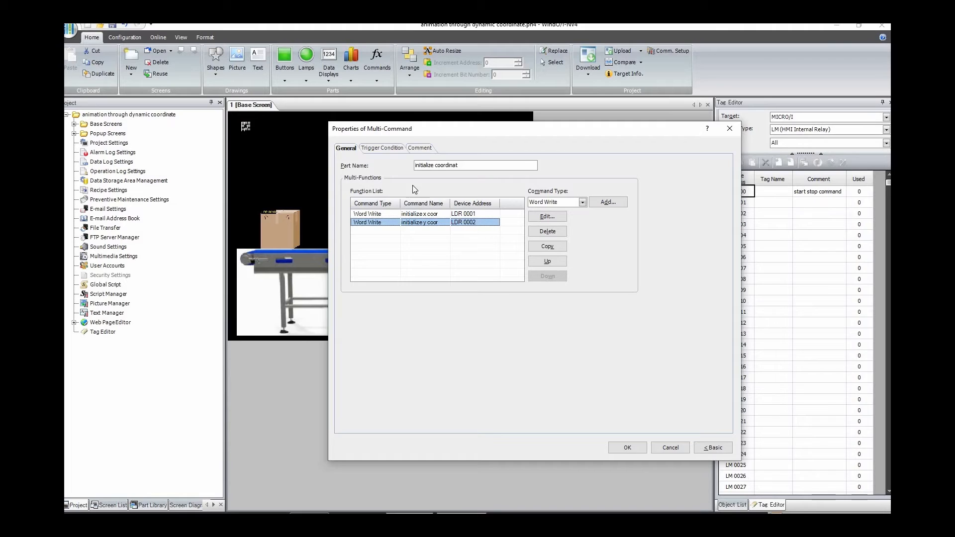
Step: Set the Multi-Command's rising-edge trigger device to special internal relay LSM 03 and apply its properties
{"action": "left_click", "coordinate": [389, 149]}
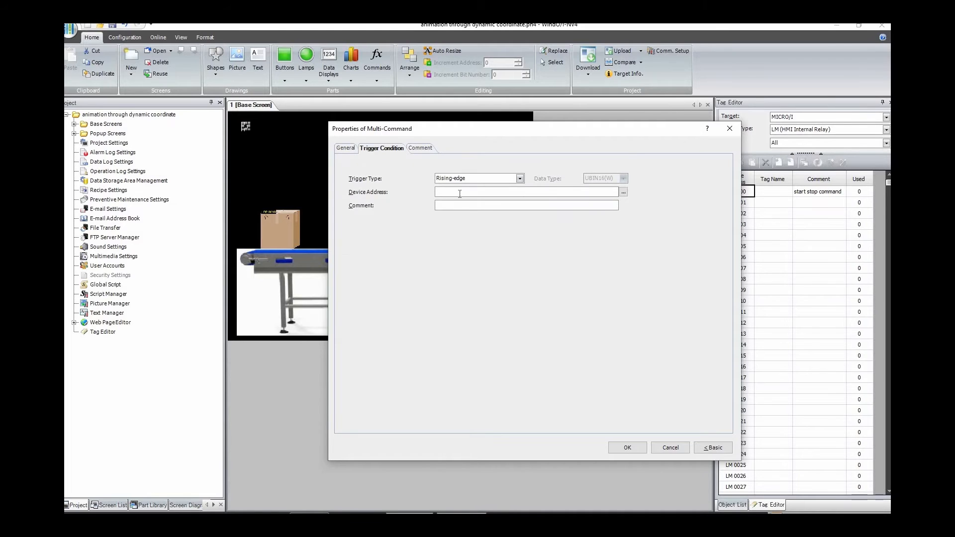
{"action": "left_click", "coordinate": [623, 191]}
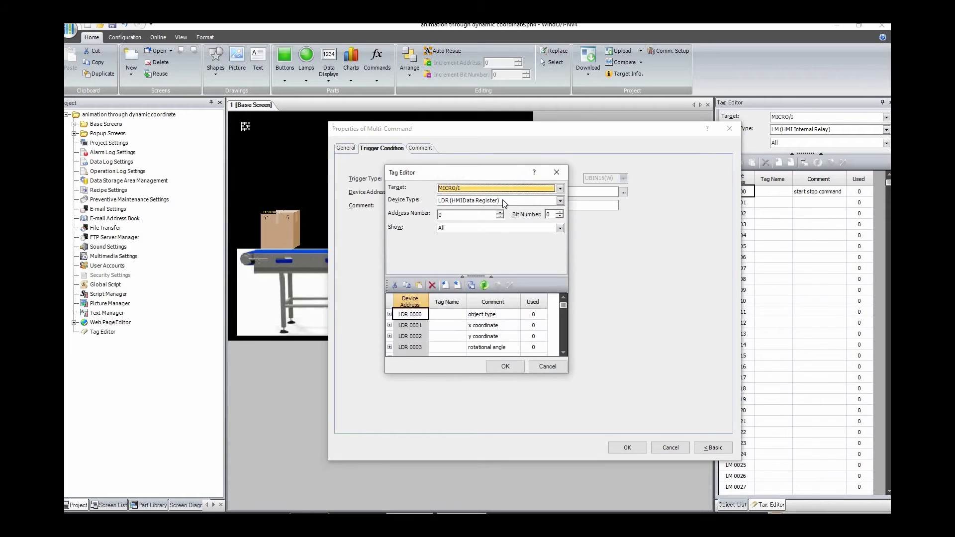
{"action": "left_click", "coordinate": [505, 202]}
{"action": "scroll", "coordinate": [511, 214], "scroll_direction": "up", "scroll_amount": 3}
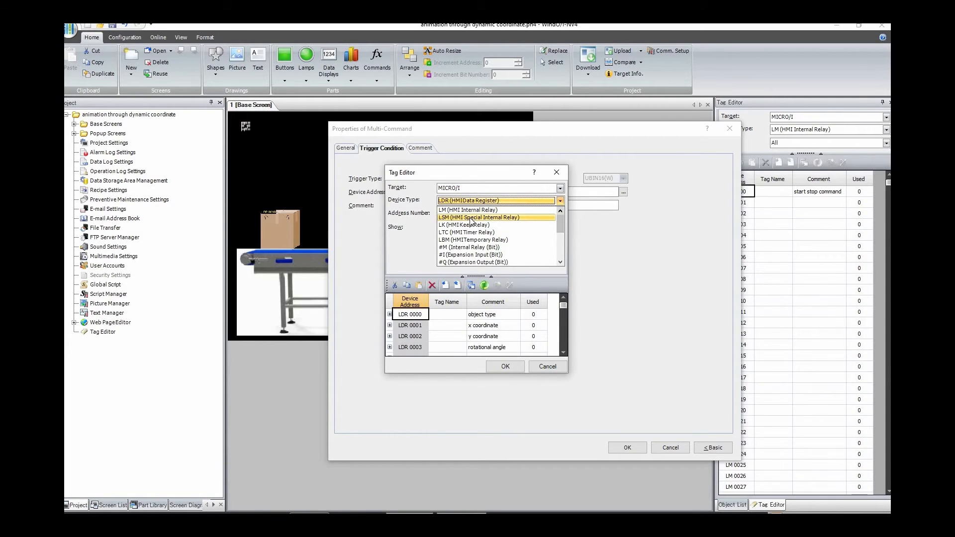
{"action": "left_click", "coordinate": [471, 219]}
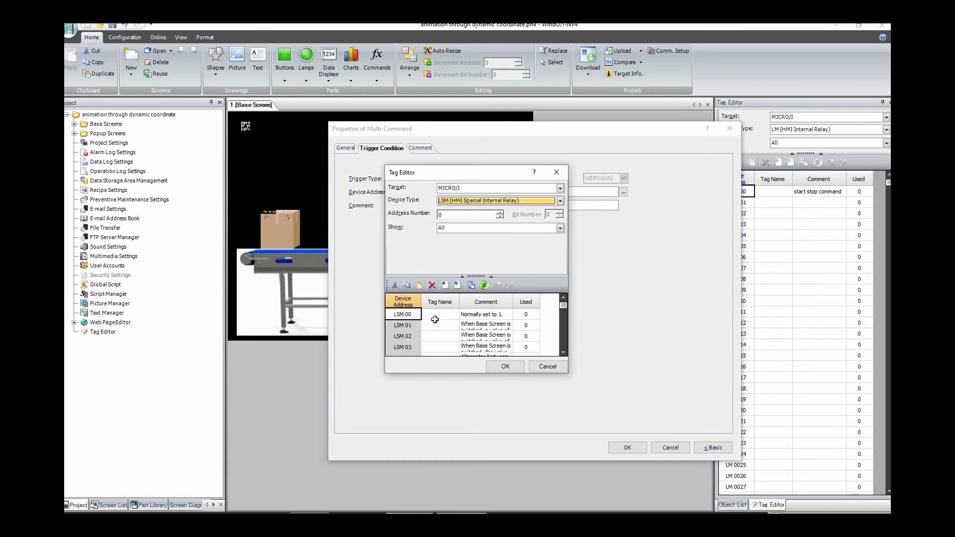
{"action": "left_click", "coordinate": [398, 347]}
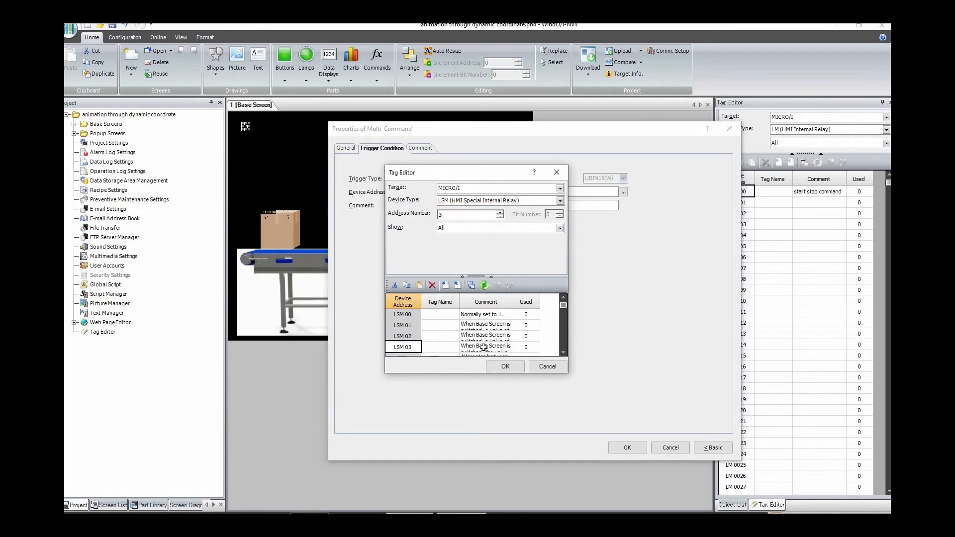
{"action": "left_click", "coordinate": [503, 367]}
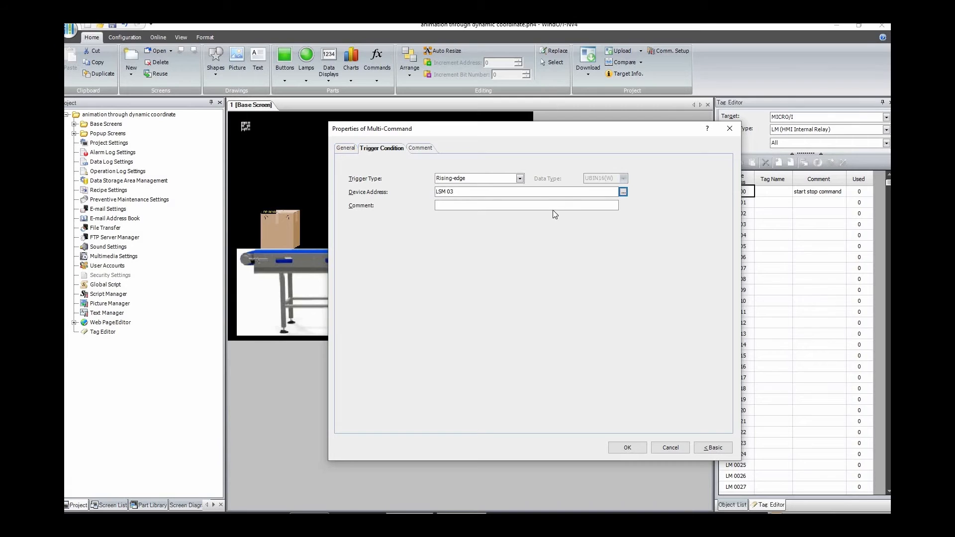
{"action": "left_click", "coordinate": [477, 191]}
{"action": "left_click", "coordinate": [628, 447]}
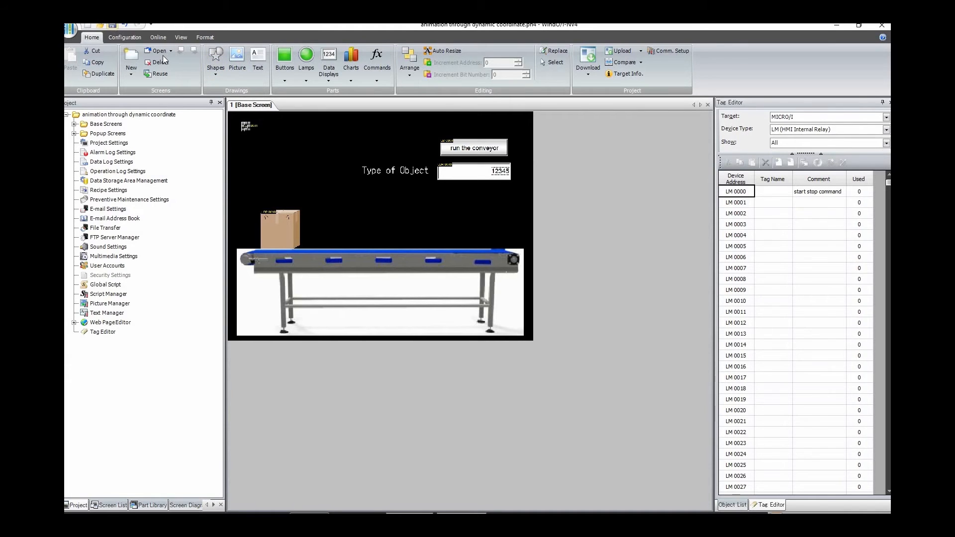
Step: Run the project in the simulator to check the box's initialized position on the conveyor, and close the simulator
{"action": "left_click", "coordinate": [158, 37]}
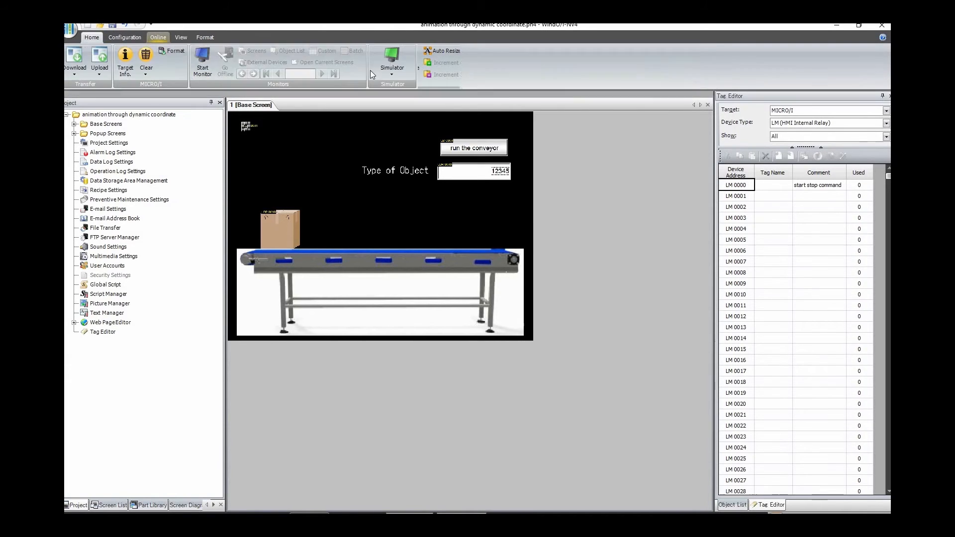
{"action": "left_click", "coordinate": [388, 58]}
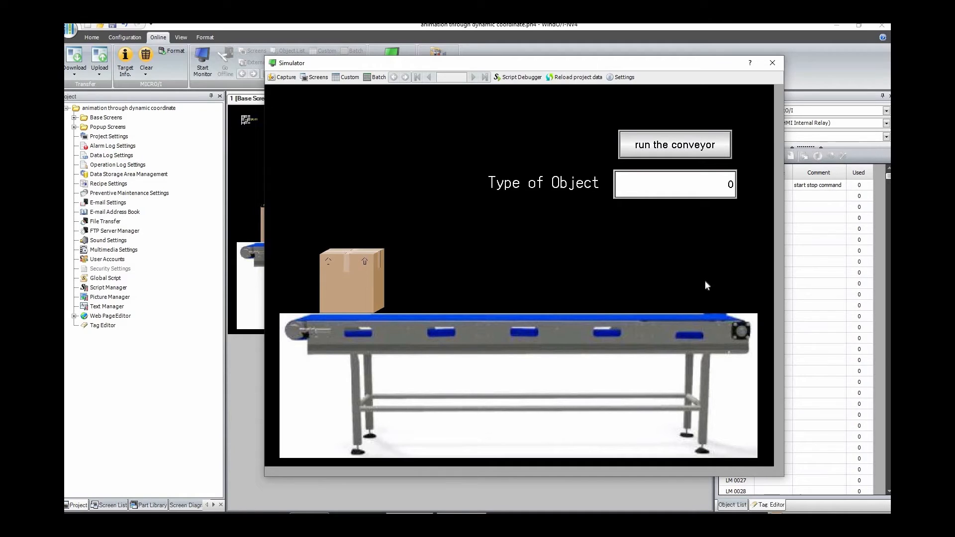
{"action": "left_click", "coordinate": [772, 63]}
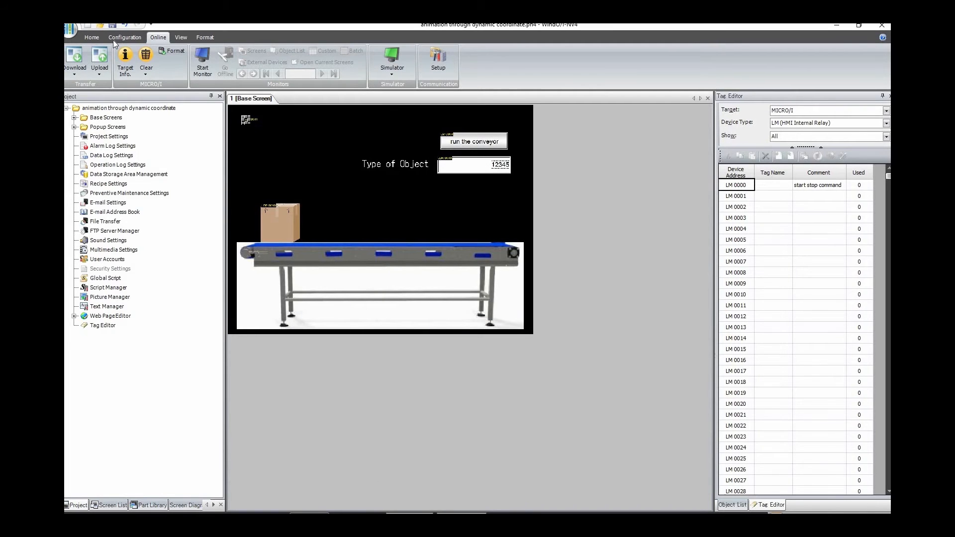
Step: Place a Word Write Command beside the existing command on the base screen and name it "change x coordinate"
{"action": "left_click", "coordinate": [91, 37]}
{"action": "left_click", "coordinate": [383, 80]}
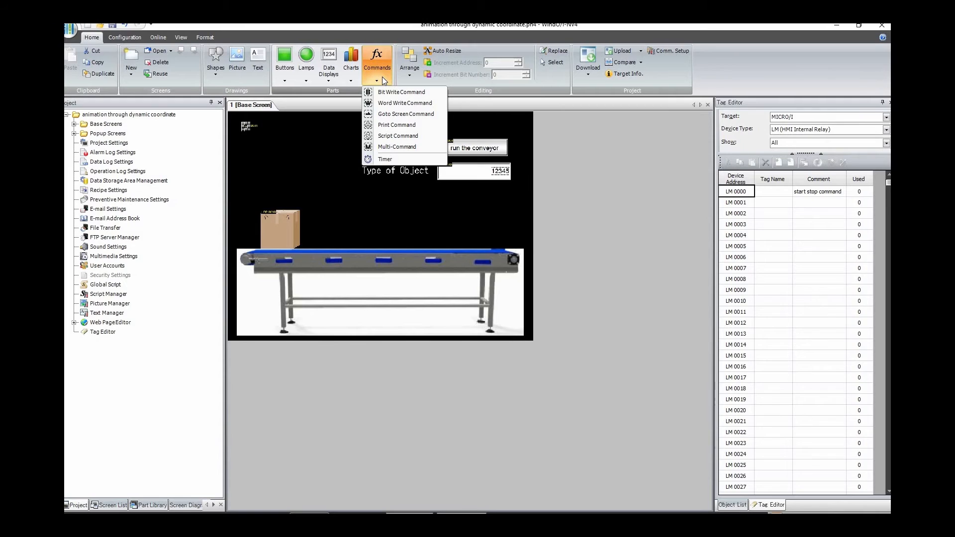
{"action": "left_click", "coordinate": [383, 105]}
{"action": "left_click", "coordinate": [261, 124]}
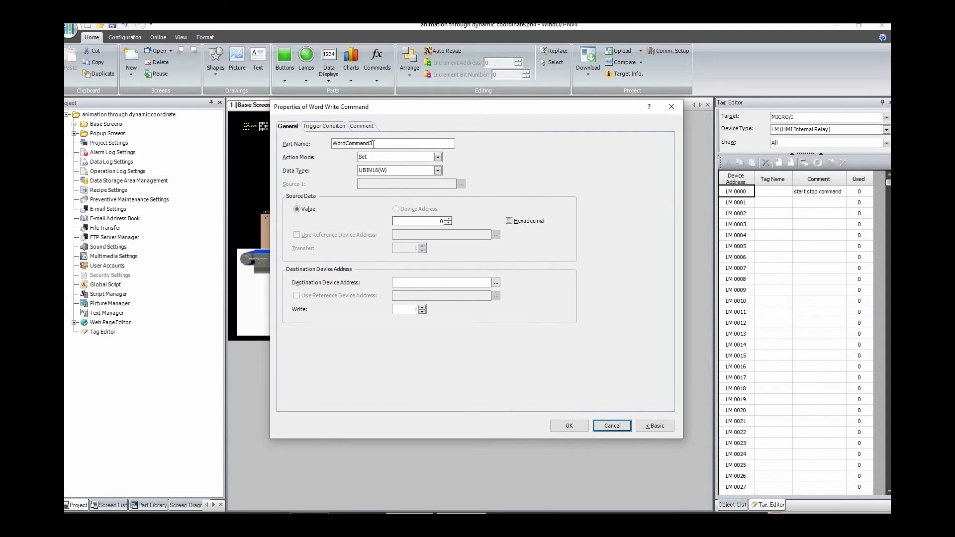
{"action": "double_click", "coordinate": [377, 142]}
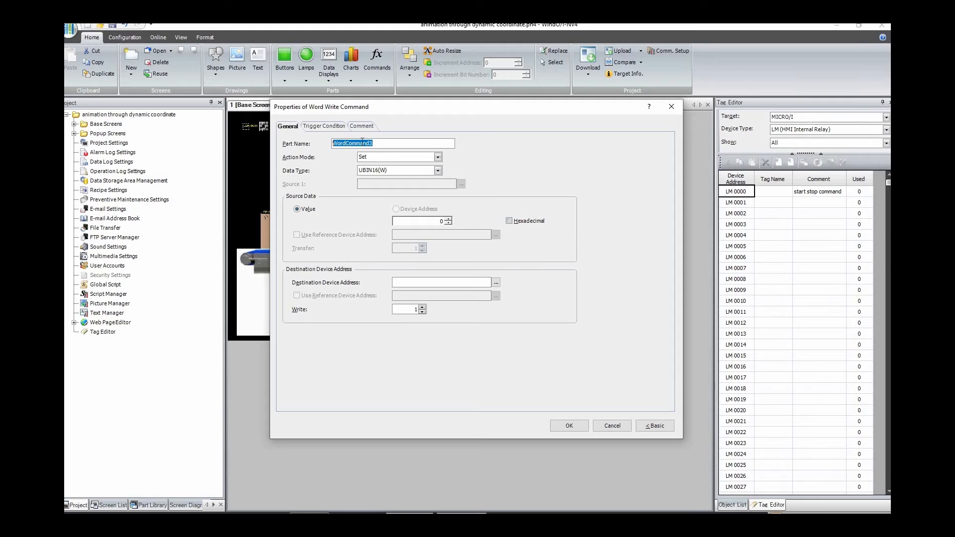
{"action": "type", "text": "change x coordinate"}
Step: Set the command's action mode to Add with LDR 0001, the x coordinate register, as Source 1
{"action": "left_click", "coordinate": [396, 159]}
{"action": "left_click", "coordinate": [392, 182]}
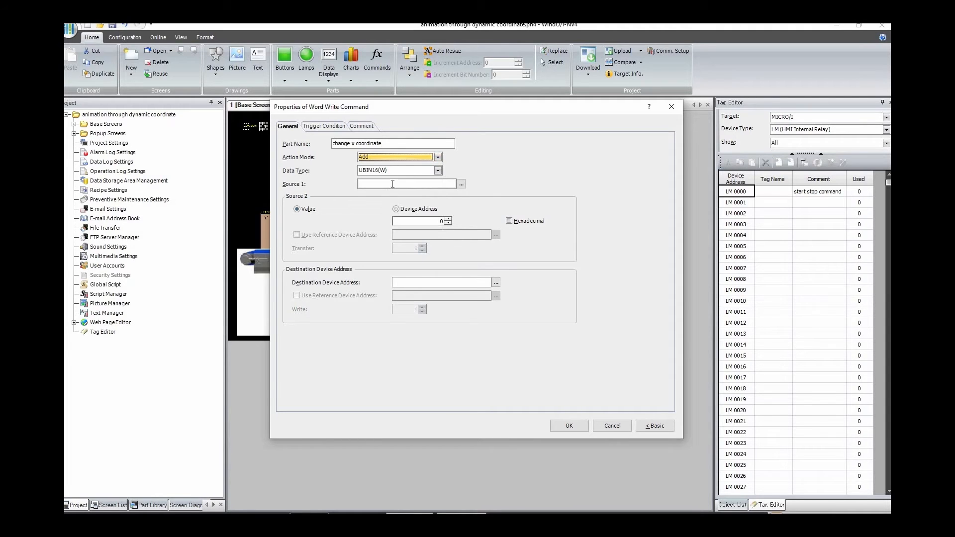
{"action": "left_click", "coordinate": [397, 185]}
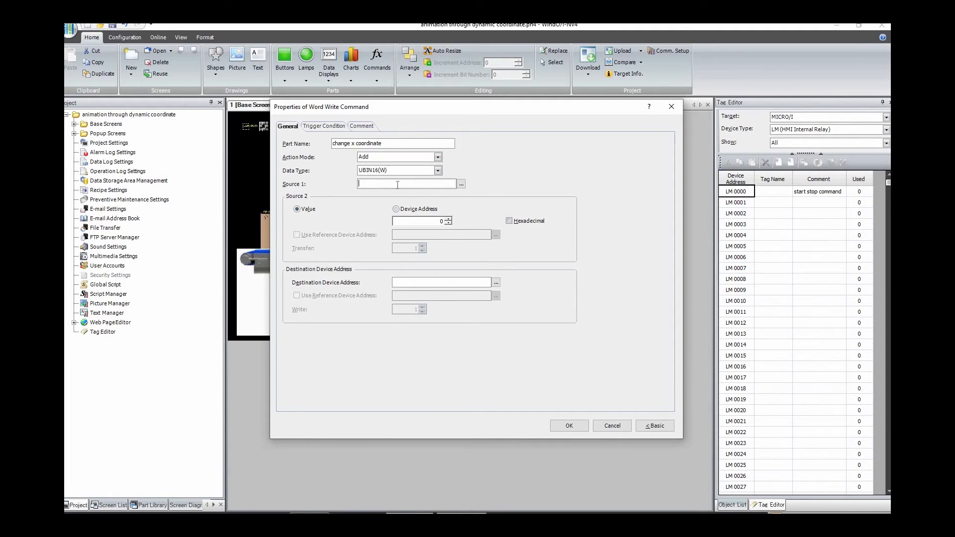
{"action": "left_click", "coordinate": [461, 184]}
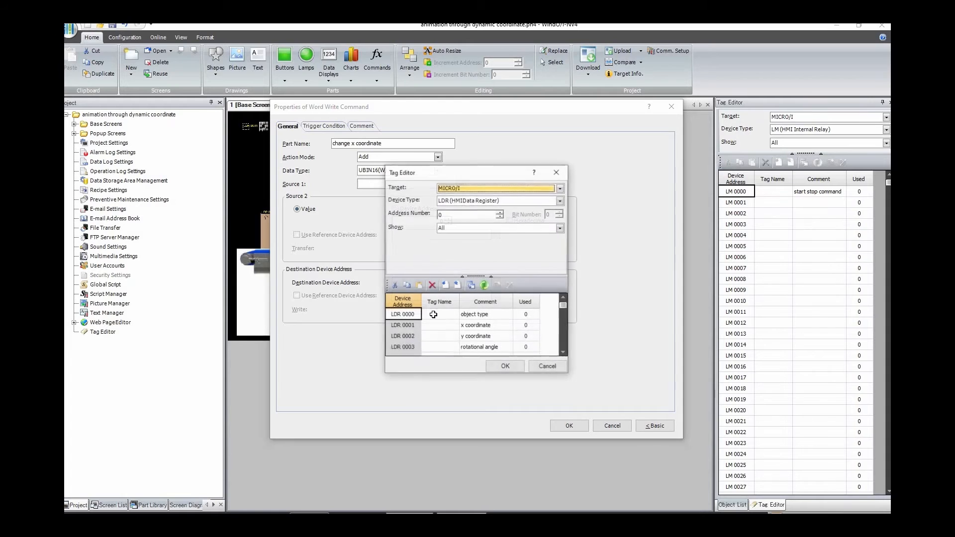
{"action": "left_click", "coordinate": [463, 327]}
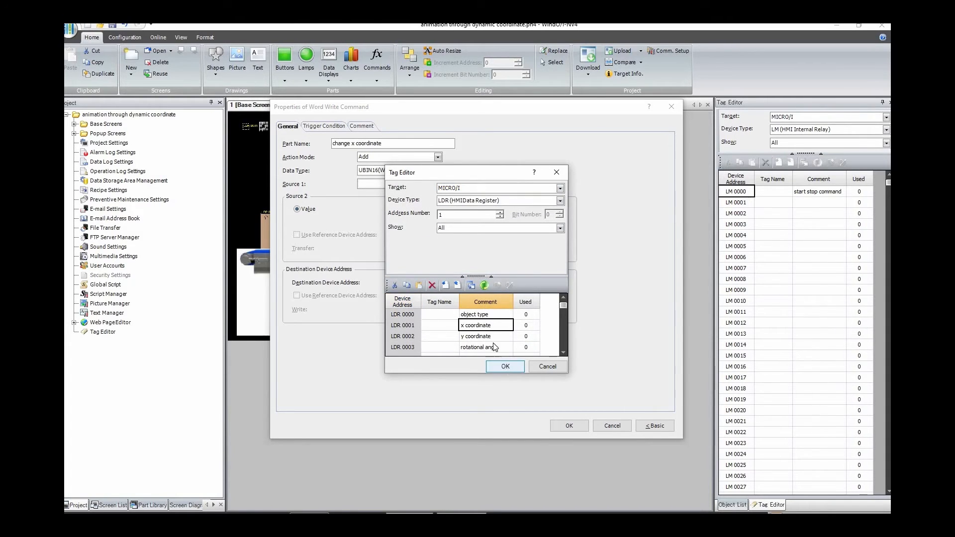
{"action": "left_click", "coordinate": [500, 359]}
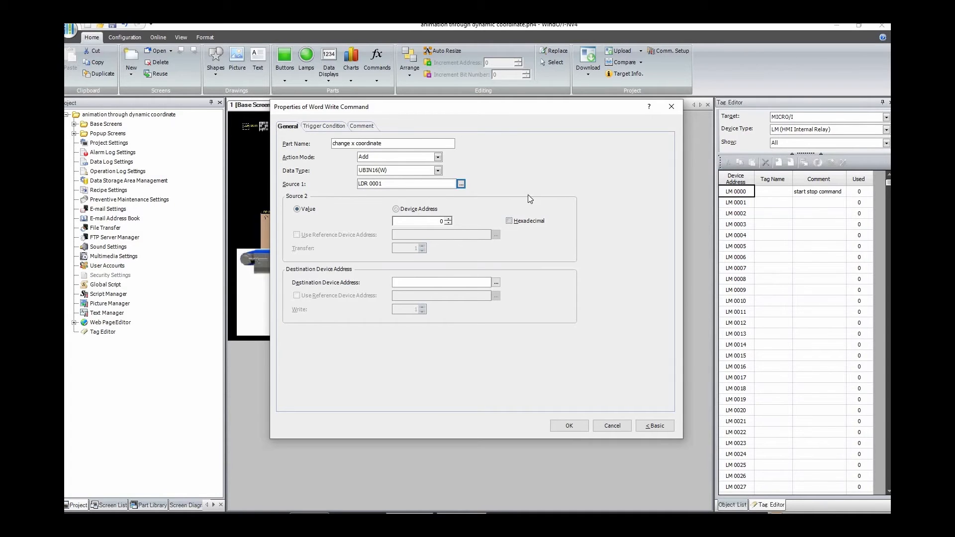
Step: Set the Source 2 value to 5 and the destination device address to LDR 0001
{"action": "left_click_drag", "start_coordinate": [515, 106], "coordinate": [514, 245]}
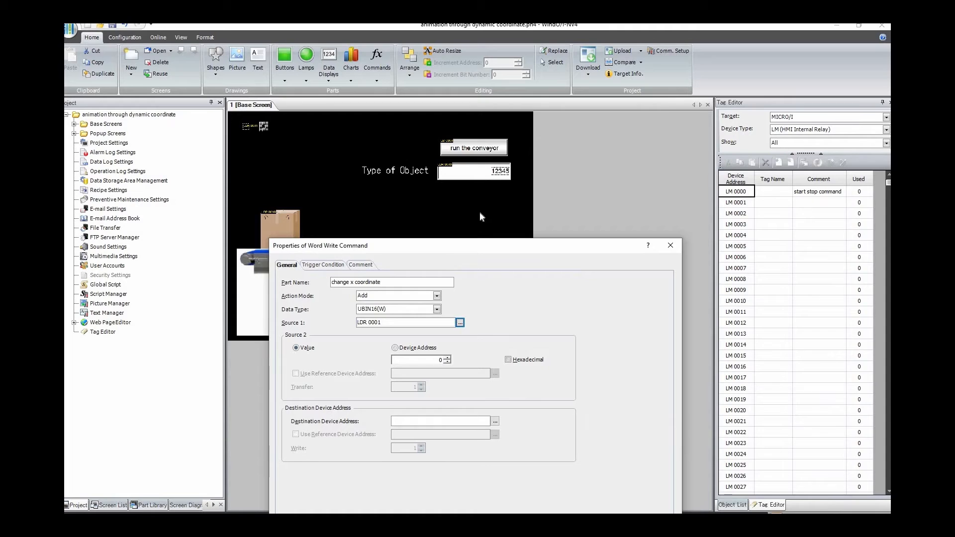
{"action": "left_click_drag", "start_coordinate": [454, 245], "coordinate": [490, 140]}
{"action": "left_click", "coordinate": [455, 257]}
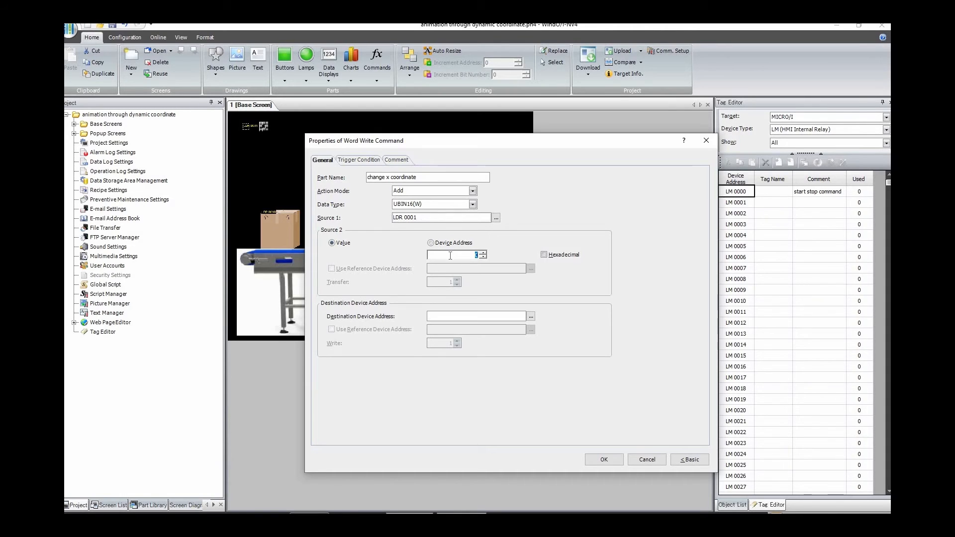
{"action": "type", "text": "5"}
{"action": "left_click_drag", "start_coordinate": [393, 218], "coordinate": [423, 218]}
{"action": "key", "text": "ctrl+c"}
{"action": "left_click", "coordinate": [478, 316]}
{"action": "key", "text": "ctrl+v"}
{"action": "left_click_drag", "start_coordinate": [481, 141], "coordinate": [497, 161]}
{"action": "left_click_drag", "start_coordinate": [522, 195], "coordinate": [524, 204]}
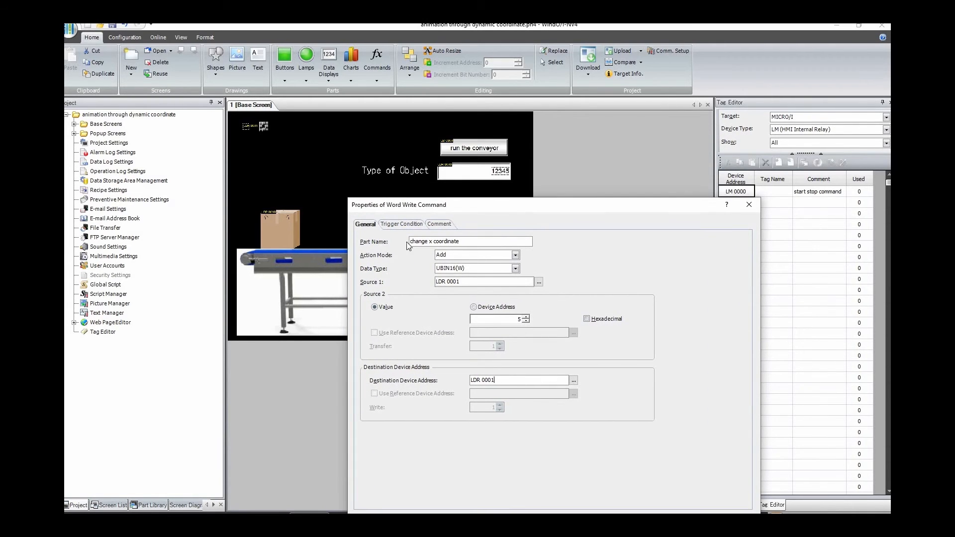
Step: Make the command trigger while satisfying the condition LM 0000 == 1, the start stop command relay, and apply its properties
{"action": "left_click", "coordinate": [403, 224]}
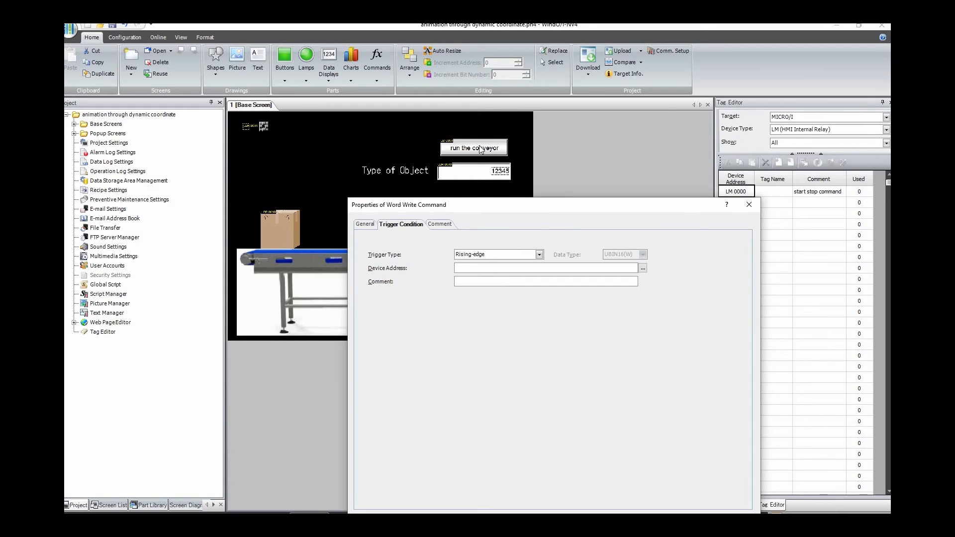
{"action": "left_click", "coordinate": [539, 254]}
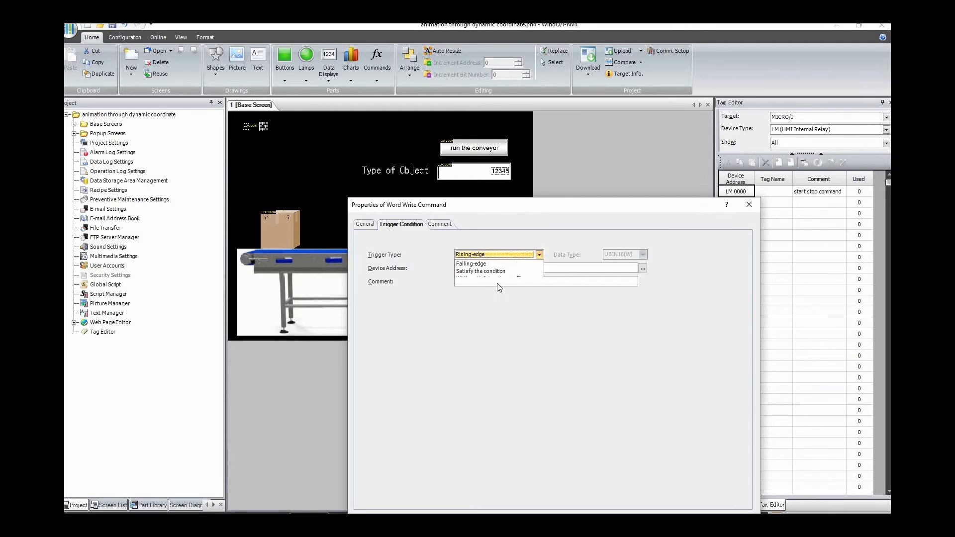
{"action": "left_click", "coordinate": [498, 285]}
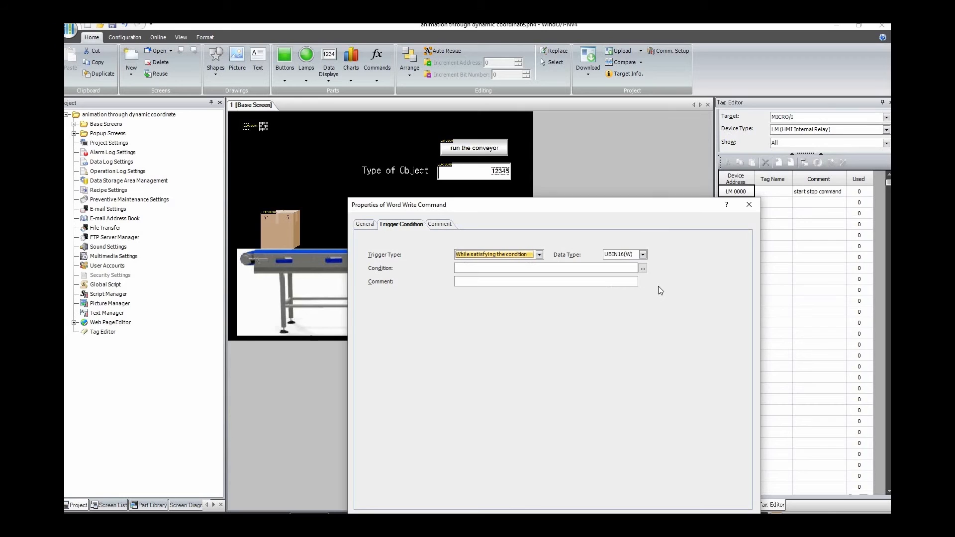
{"action": "left_click", "coordinate": [642, 269]}
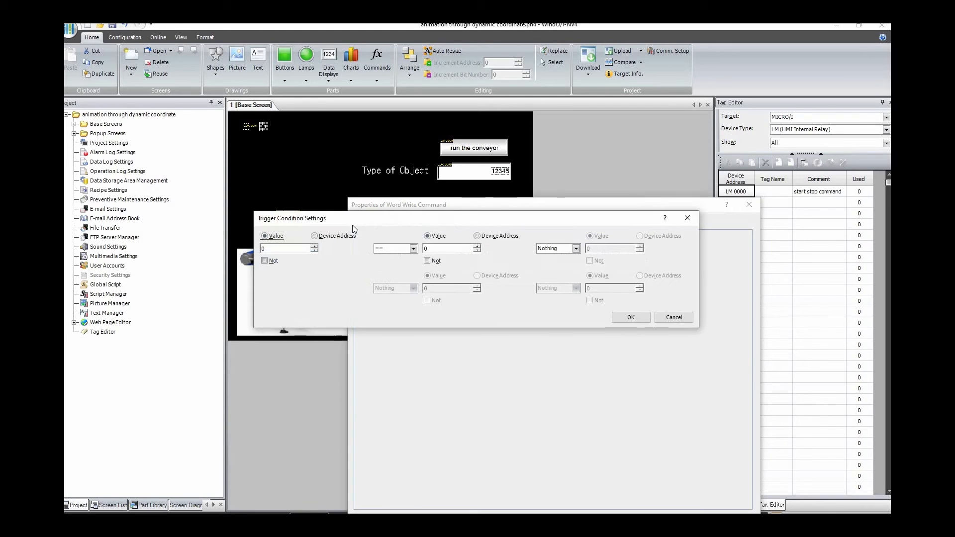
{"action": "left_click", "coordinate": [314, 236]}
{"action": "left_click", "coordinate": [363, 248]}
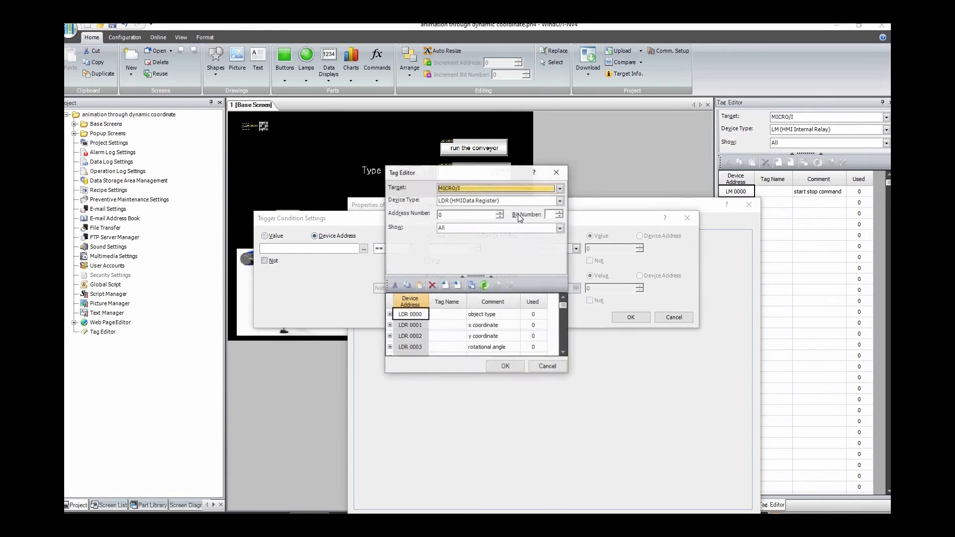
{"action": "left_click", "coordinate": [507, 202]}
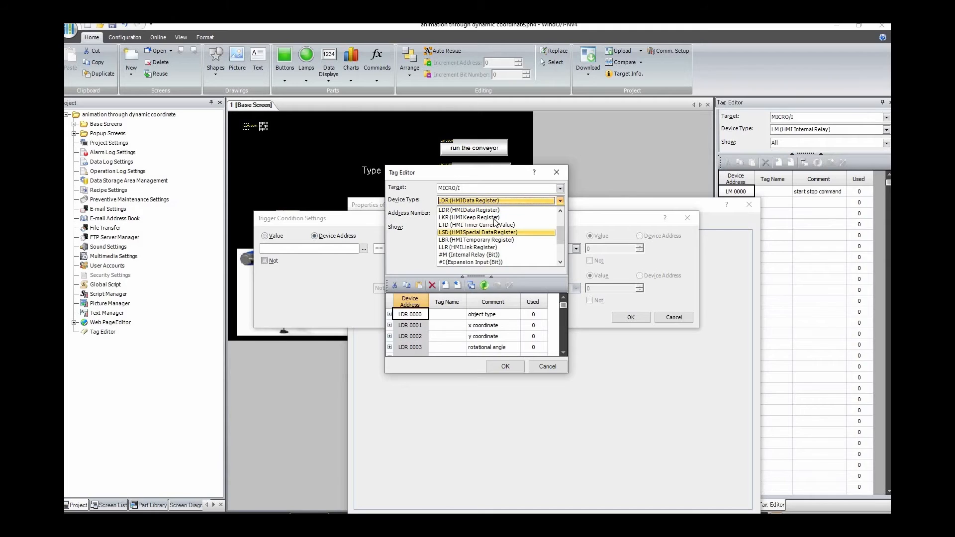
{"action": "left_click", "coordinate": [483, 210]}
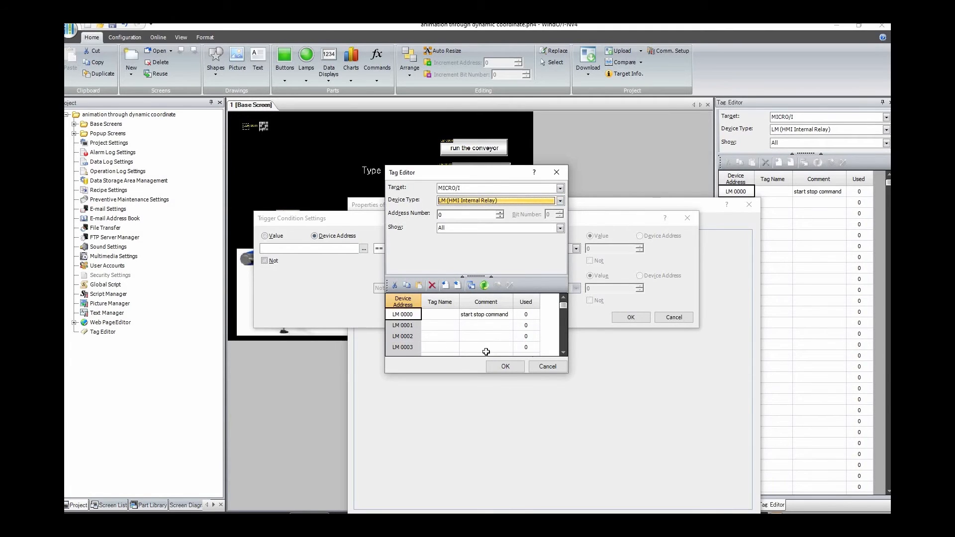
{"action": "left_click", "coordinate": [505, 367]}
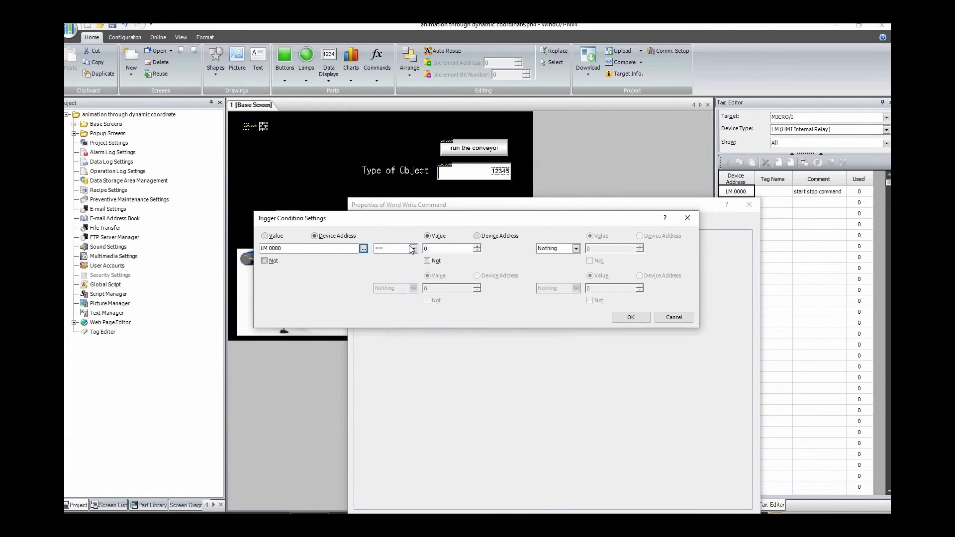
{"action": "type", "text": "1"}
{"action": "left_click", "coordinate": [630, 317]}
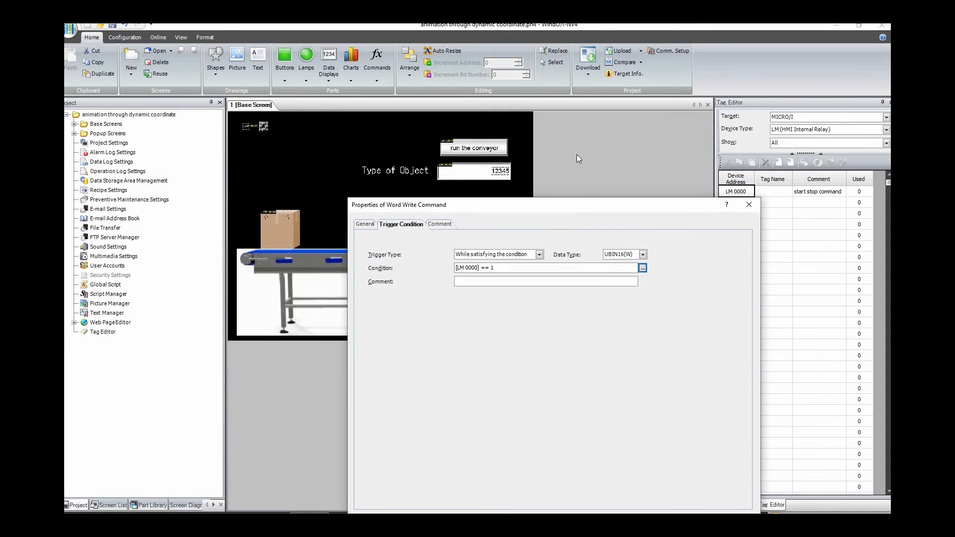
{"action": "left_click", "coordinate": [645, 455]}
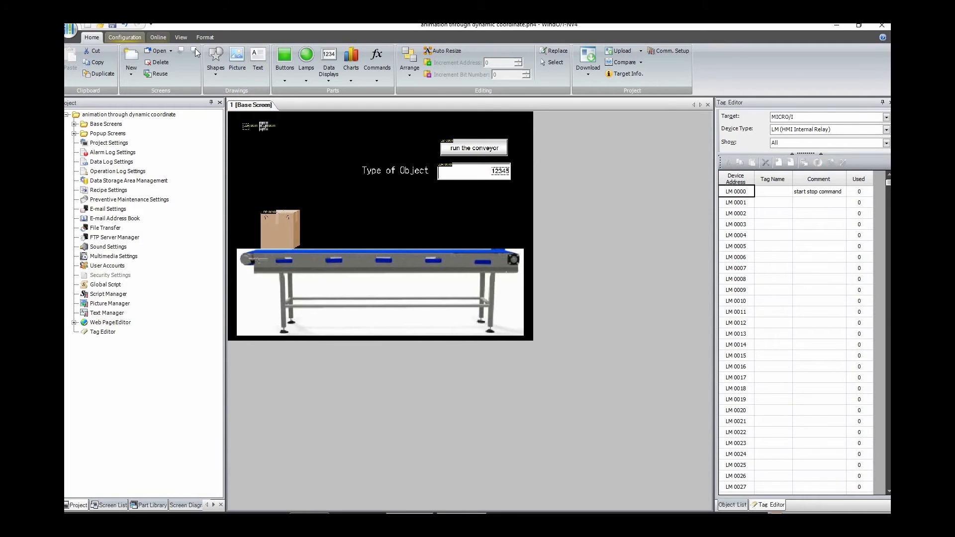
Step: Save the project, launch the simulator and run the conveyor to check the box's movement along it
{"action": "left_click", "coordinate": [158, 37]}
{"action": "left_click", "coordinate": [392, 57]}
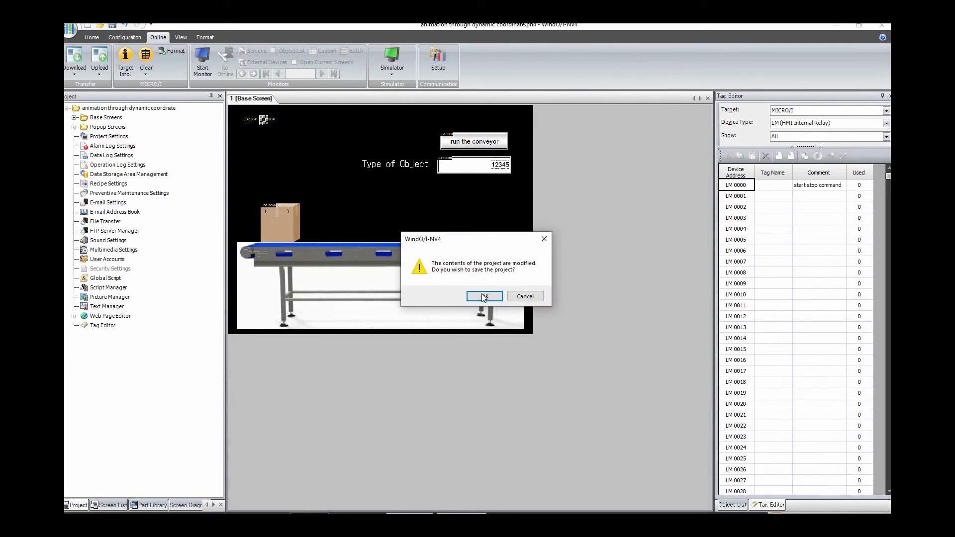
{"action": "left_click", "coordinate": [479, 296]}
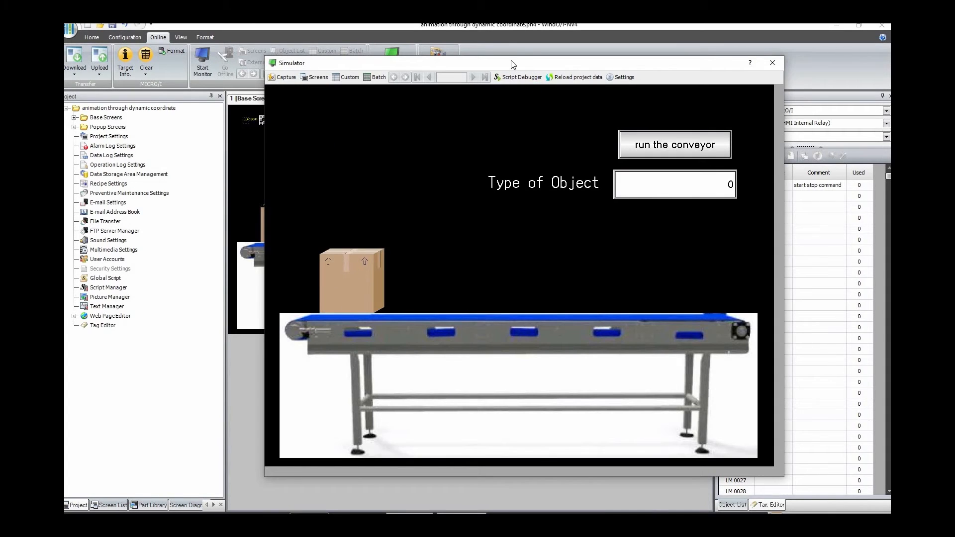
{"action": "left_click_drag", "start_coordinate": [511, 63], "coordinate": [531, 250]}
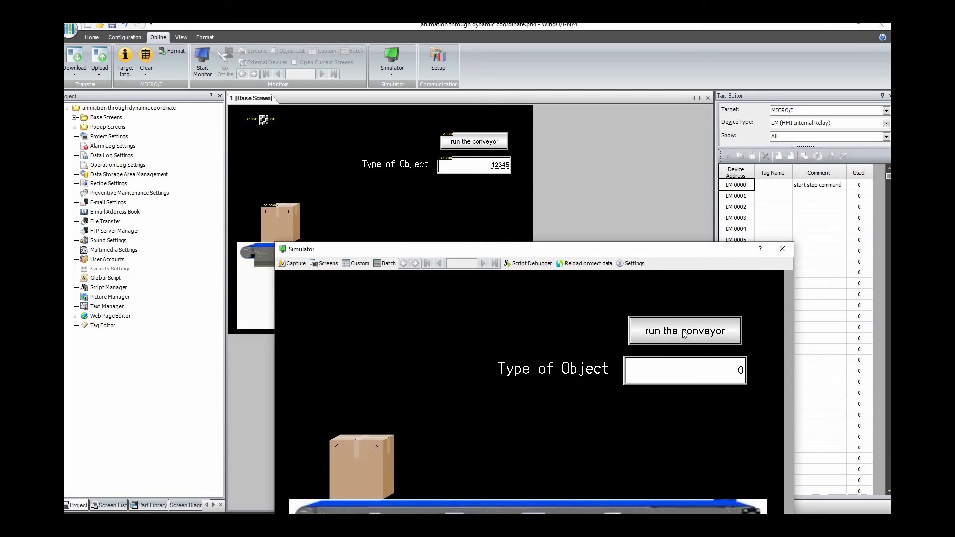
{"action": "left_click", "coordinate": [691, 332]}
{"action": "left_click_drag", "start_coordinate": [571, 214], "coordinate": [564, 129]}
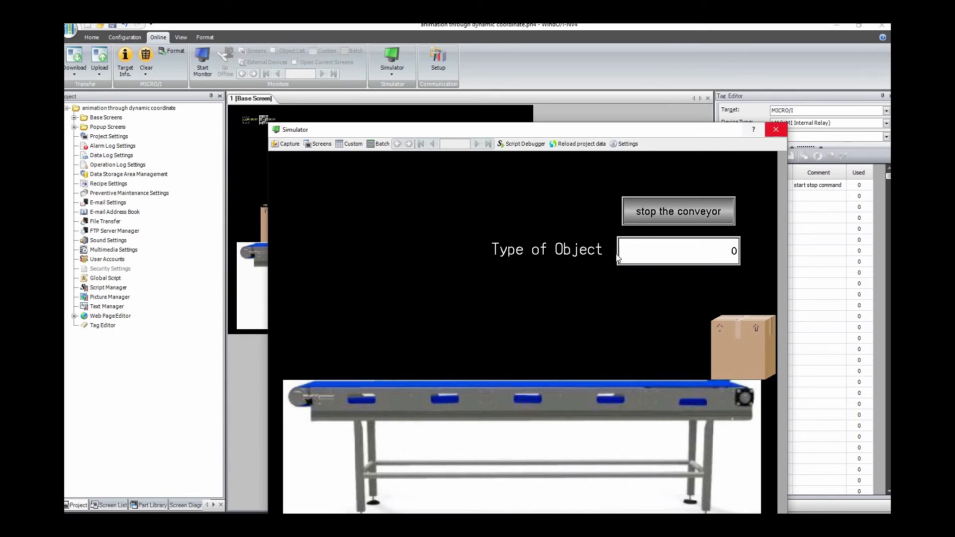
Step: Close the simulator and add a Word Write Command named "reset x coordinate" to the base screen
{"action": "key", "text": "Escape"}
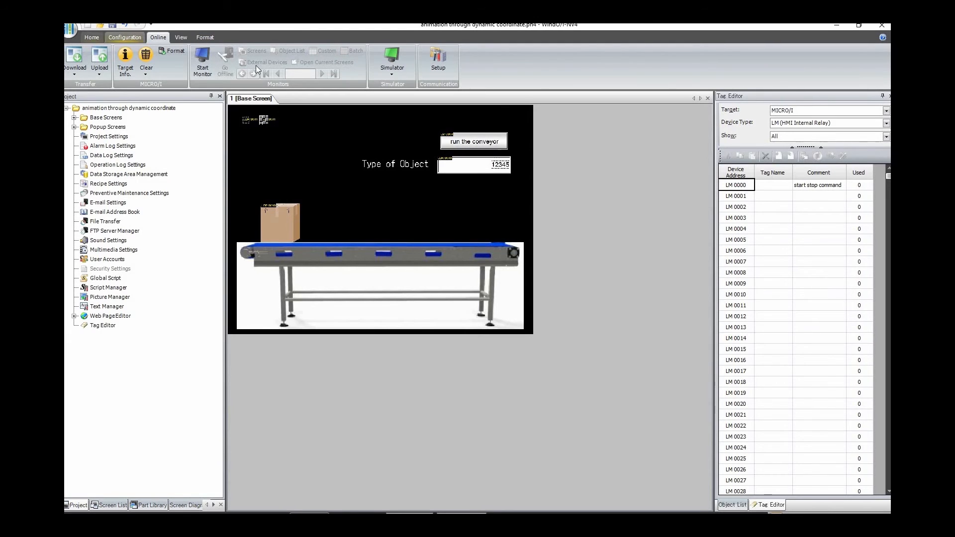
{"action": "left_click", "coordinate": [91, 37]}
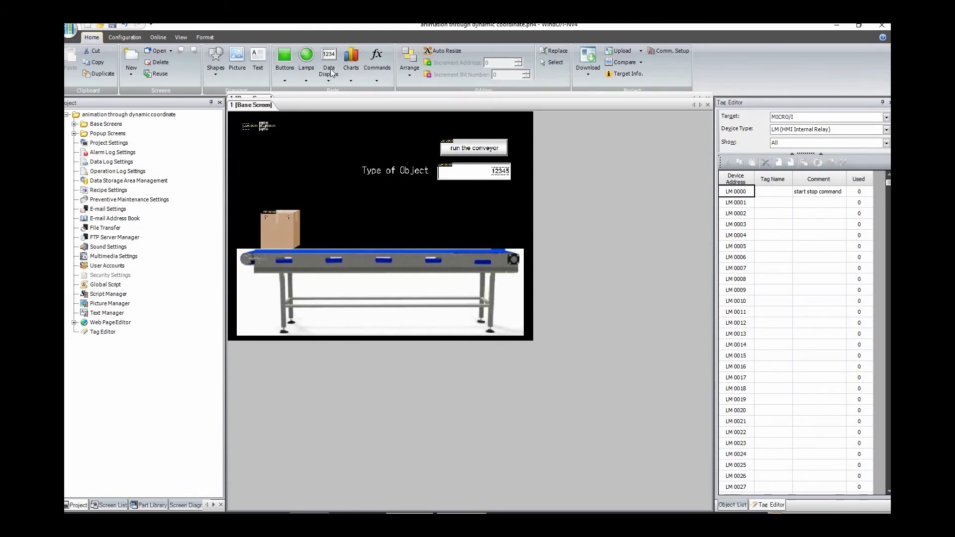
{"action": "left_click", "coordinate": [376, 81]}
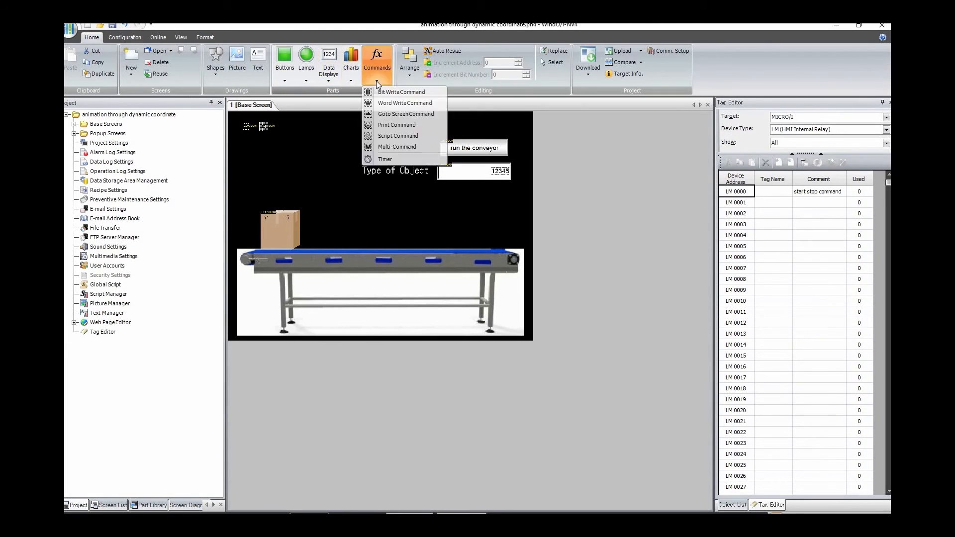
{"action": "left_click", "coordinate": [393, 105]}
{"action": "left_click", "coordinate": [284, 125]}
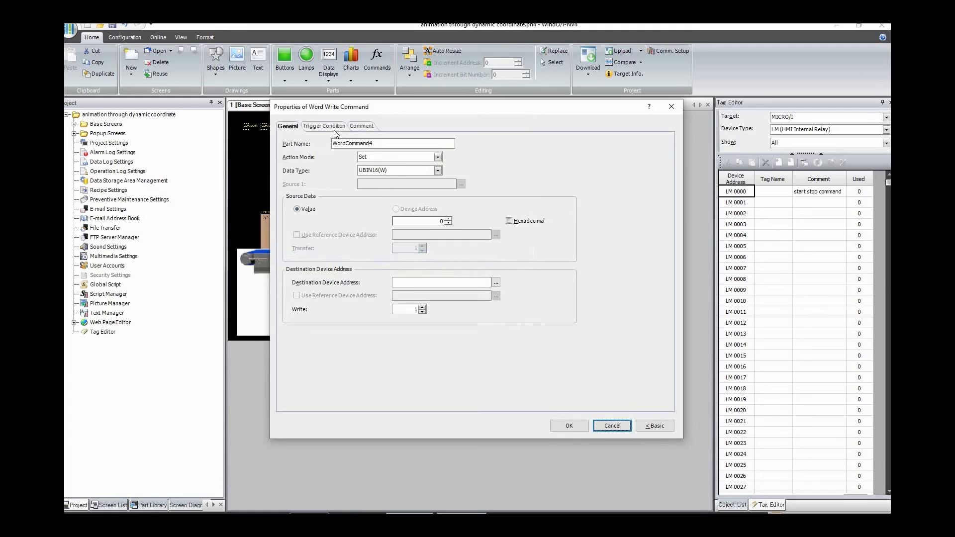
{"action": "left_click_drag", "start_coordinate": [378, 144], "coordinate": [313, 144]}
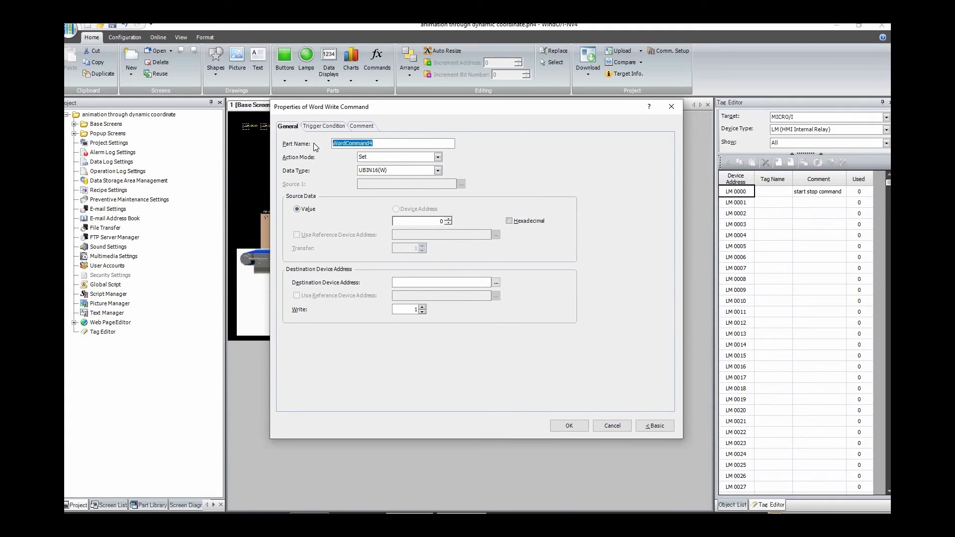
{"action": "type", "text": "reset x coordinate"}
Step: Set the command's source value to 110, the noted starting x coordinate, and the destination device address to LDR 0001
{"action": "left_click", "coordinate": [309, 513]}
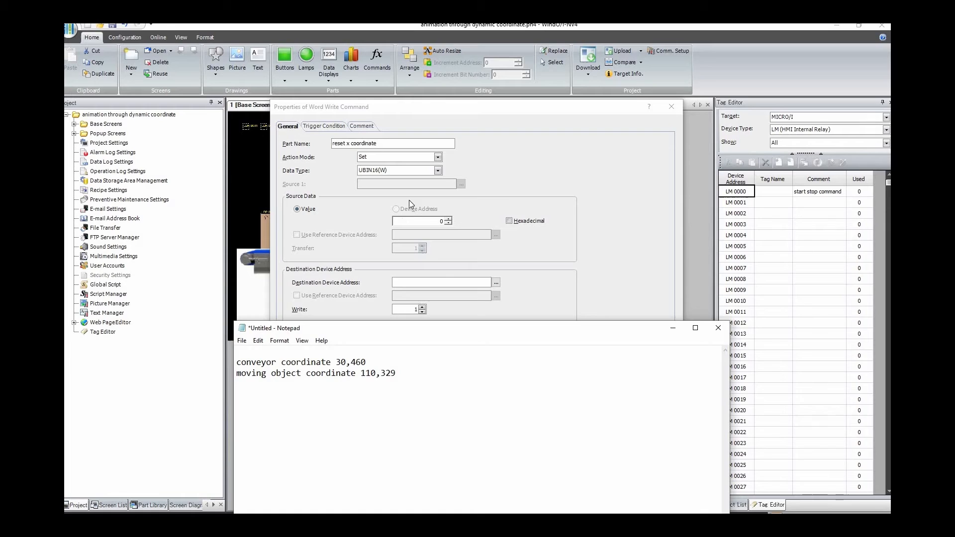
{"action": "left_click", "coordinate": [429, 220]}
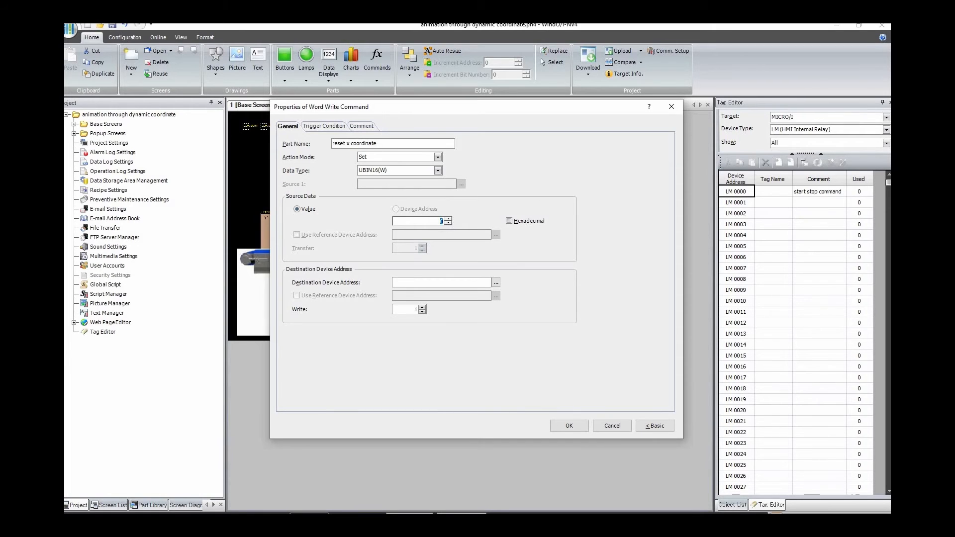
{"action": "left_click", "coordinate": [496, 282]}
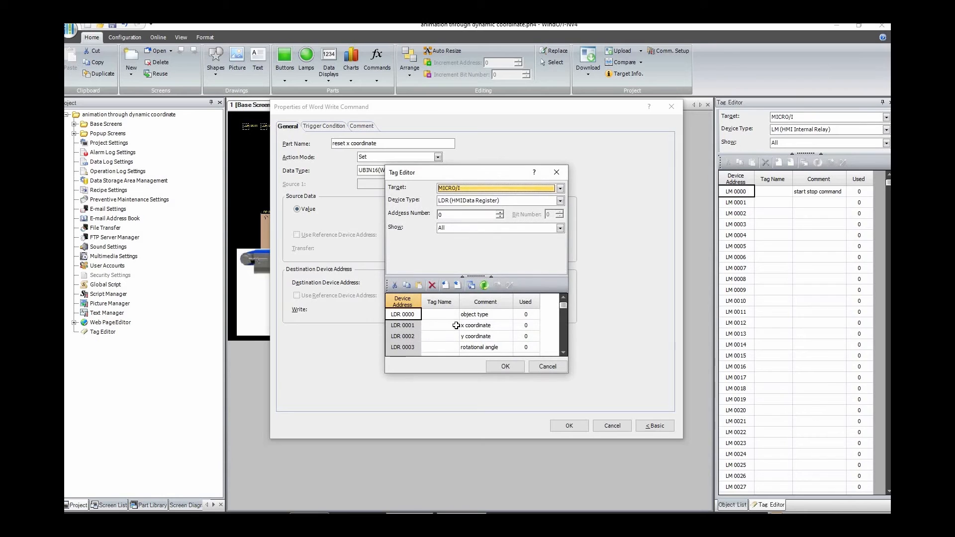
{"action": "left_click", "coordinate": [458, 326]}
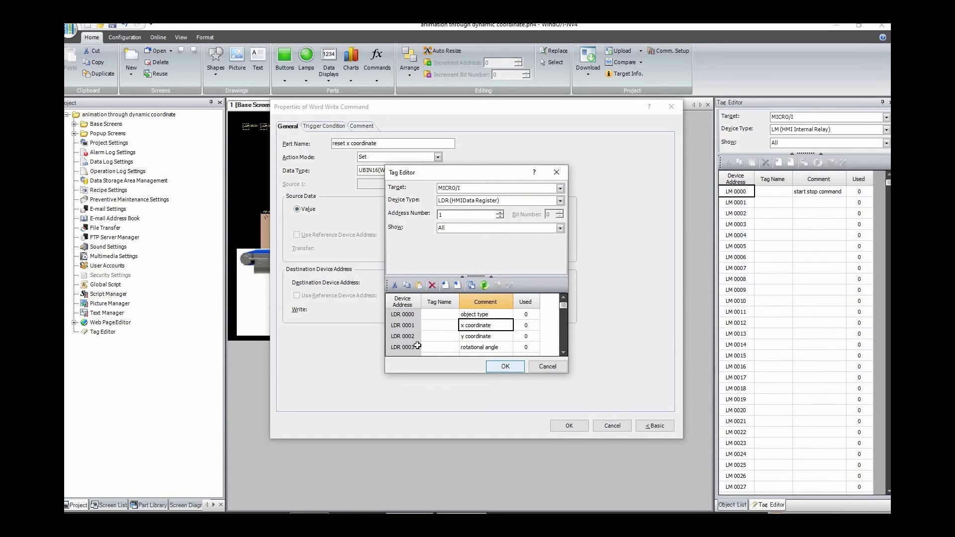
{"action": "left_click", "coordinate": [503, 368]}
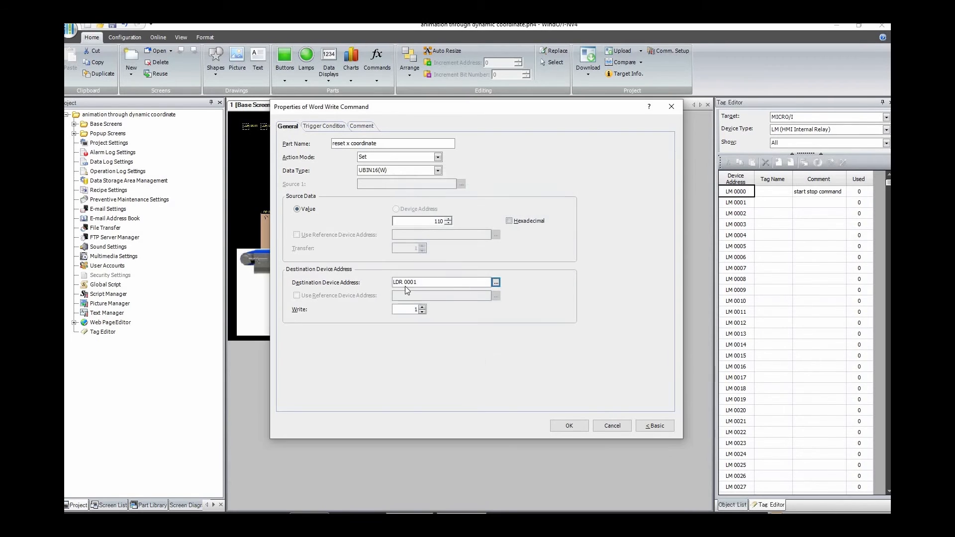
Step: Set the trigger type of the reset x coordinate command to While satisfying the condition
{"action": "left_click", "coordinate": [327, 127]}
{"action": "left_click_drag", "start_coordinate": [410, 112], "coordinate": [671, 123]}
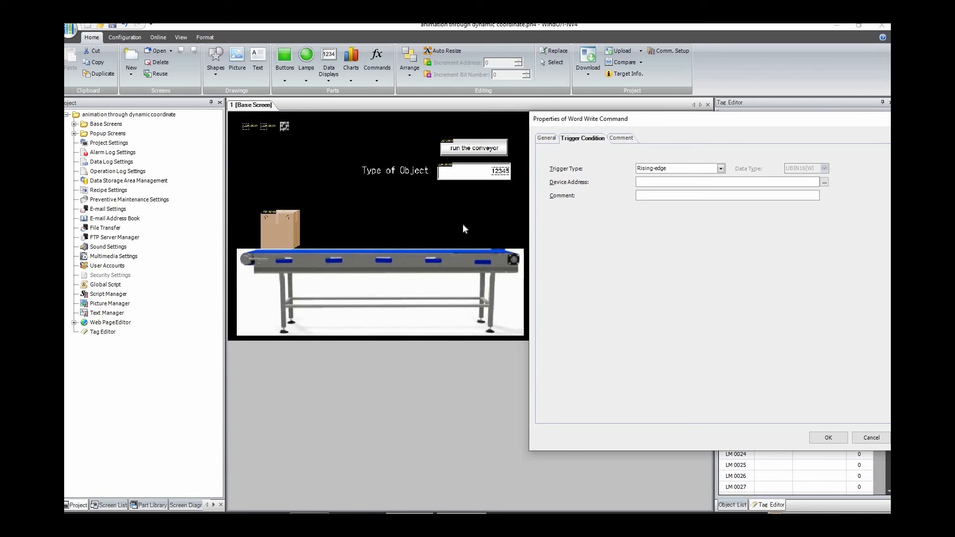
{"action": "left_click_drag", "start_coordinate": [610, 122], "coordinate": [417, 149]}
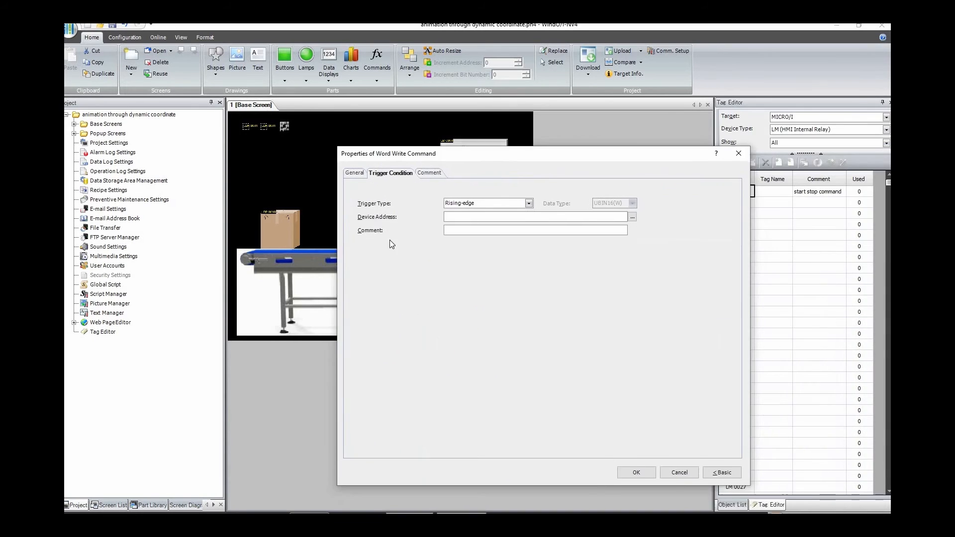
{"action": "left_click", "coordinate": [493, 200]}
{"action": "left_click", "coordinate": [491, 228]}
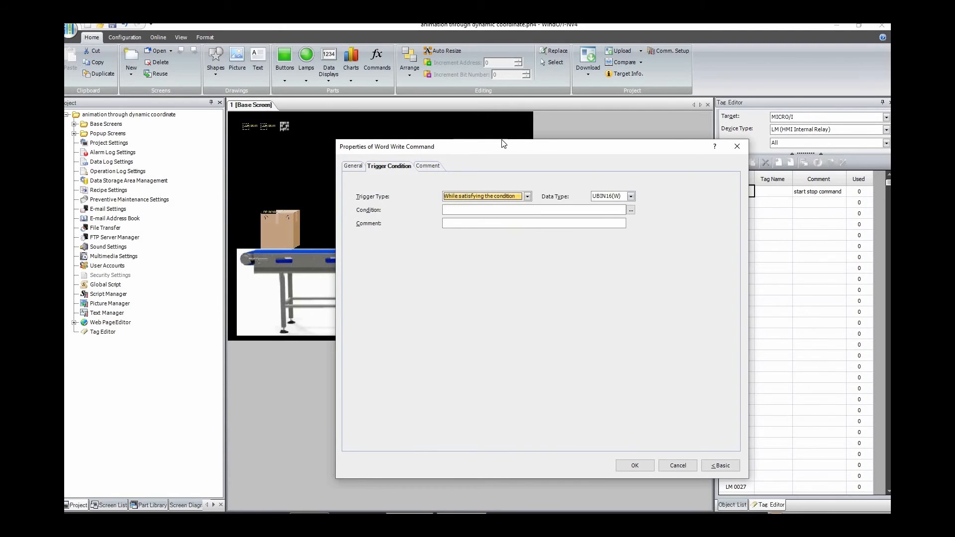
Step: Define the trigger condition as the x coordinate register LDR 0001 >= 600
{"action": "left_click_drag", "start_coordinate": [503, 143], "coordinate": [513, 282]}
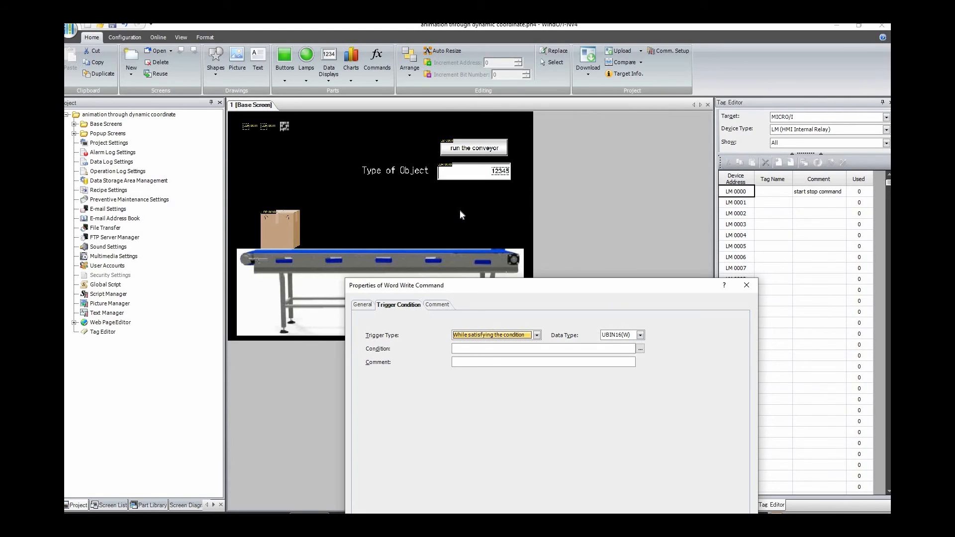
{"action": "left_click_drag", "start_coordinate": [494, 292], "coordinate": [456, 212]}
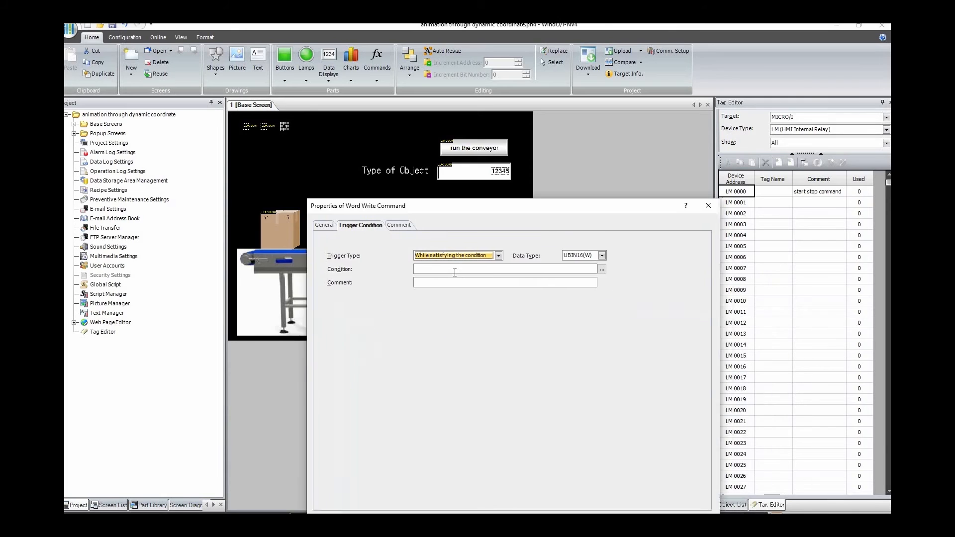
{"action": "left_click", "coordinate": [599, 260]}
{"action": "left_click", "coordinate": [314, 236]}
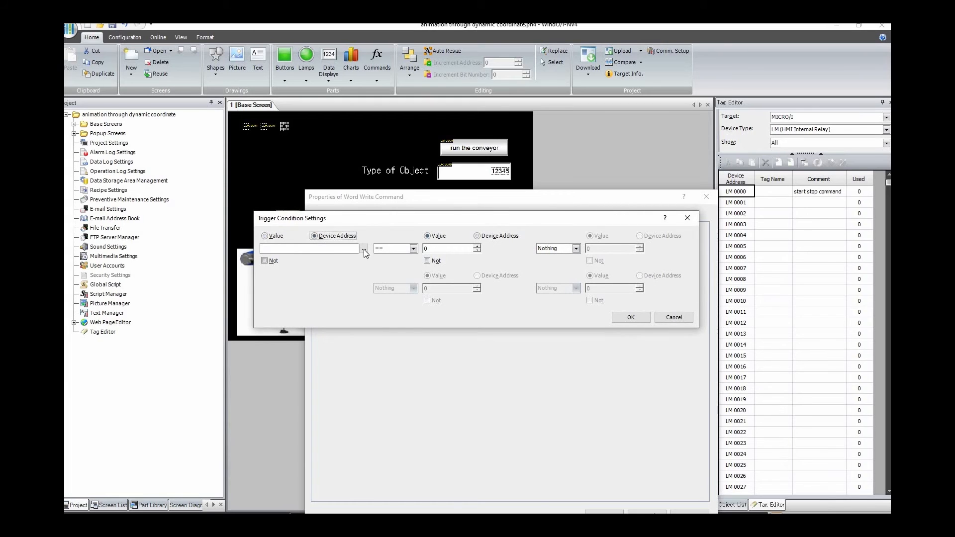
{"action": "left_click", "coordinate": [363, 248]}
{"action": "left_click", "coordinate": [485, 325]}
{"action": "left_click", "coordinate": [499, 366]}
{"action": "left_click", "coordinate": [414, 249]}
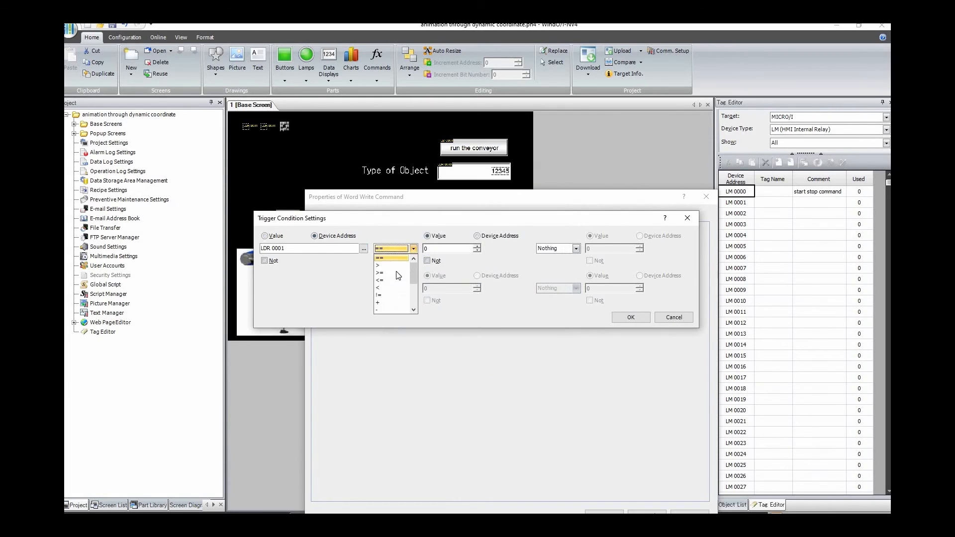
{"action": "left_click", "coordinate": [397, 273]}
{"action": "key", "text": "Tab"}
{"action": "type", "text": "600"}
{"action": "left_click", "coordinate": [630, 317]}
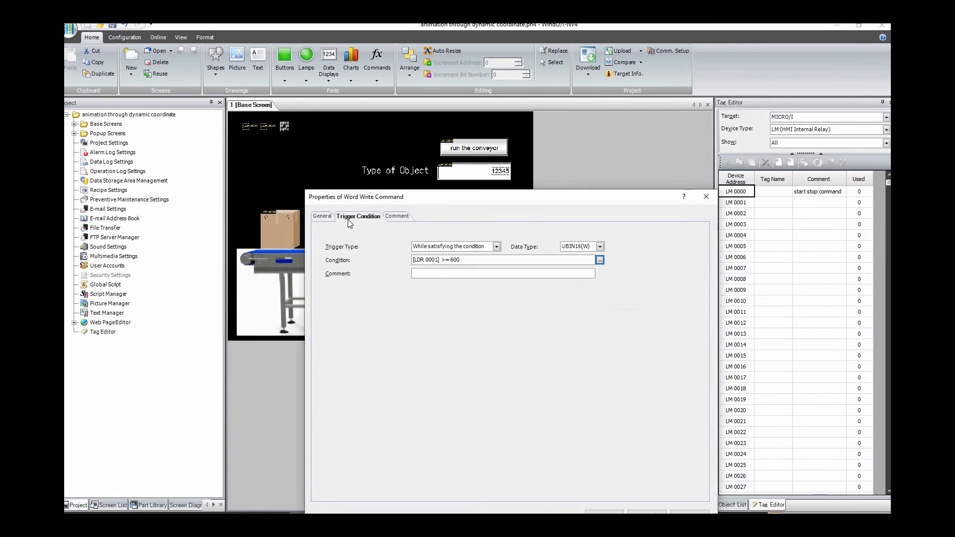
Step: Review the reset command's general and trigger settings, and apply its properties
{"action": "left_click", "coordinate": [326, 218]}
{"action": "left_click_drag", "start_coordinate": [455, 204], "coordinate": [434, 116]}
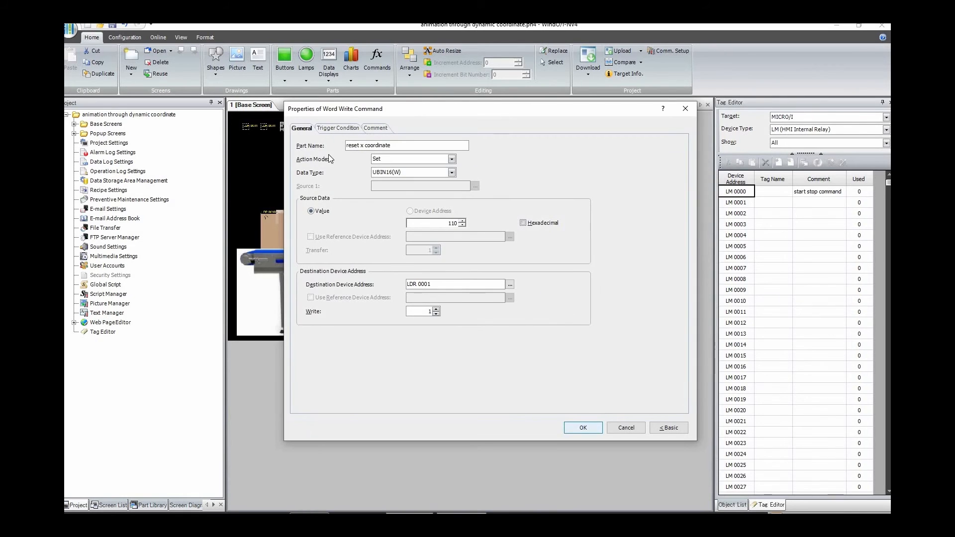
{"action": "left_click", "coordinate": [332, 127]}
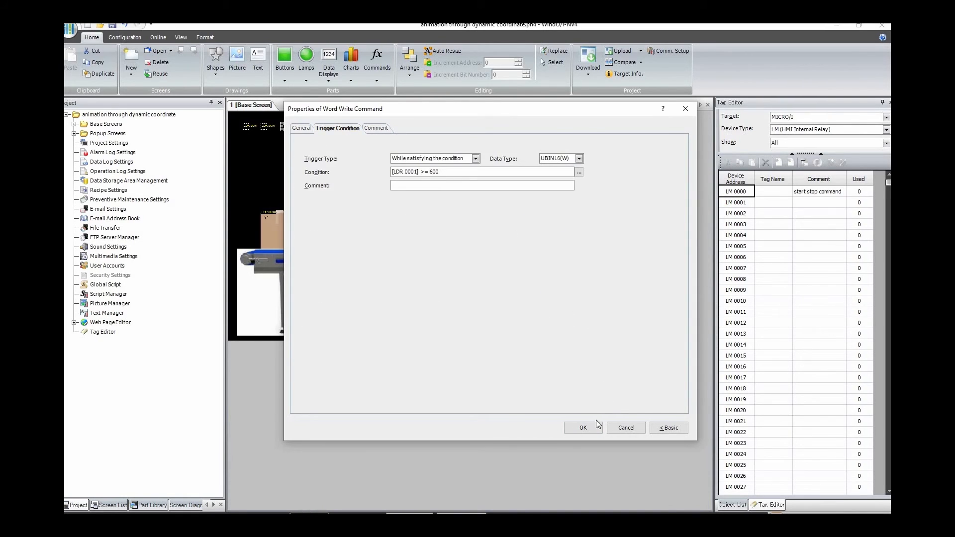
{"action": "left_click", "coordinate": [586, 429]}
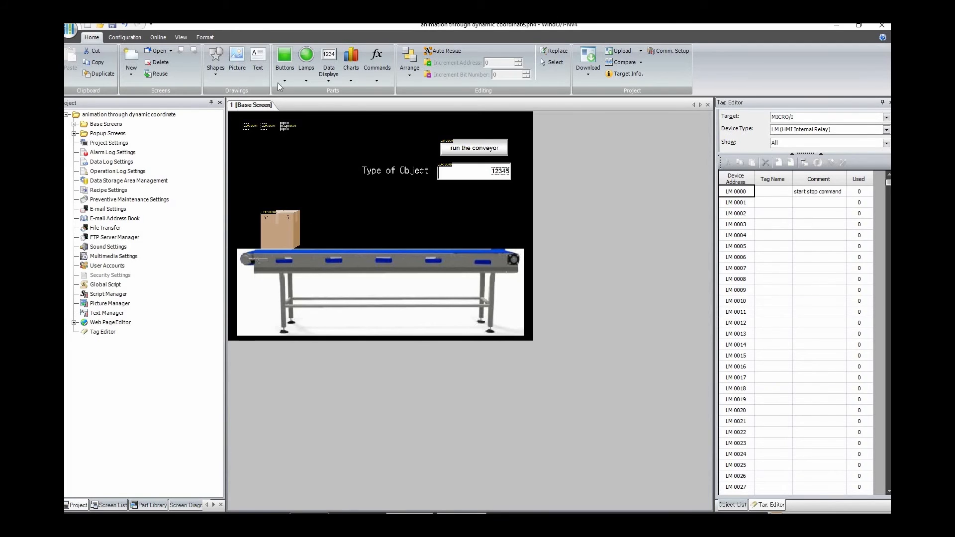
Step: Change the reset x coordinate command's trigger condition to LDR 0001 >= 800 and apply it
{"action": "double_click", "coordinate": [285, 126]}
{"action": "left_click", "coordinate": [320, 126]}
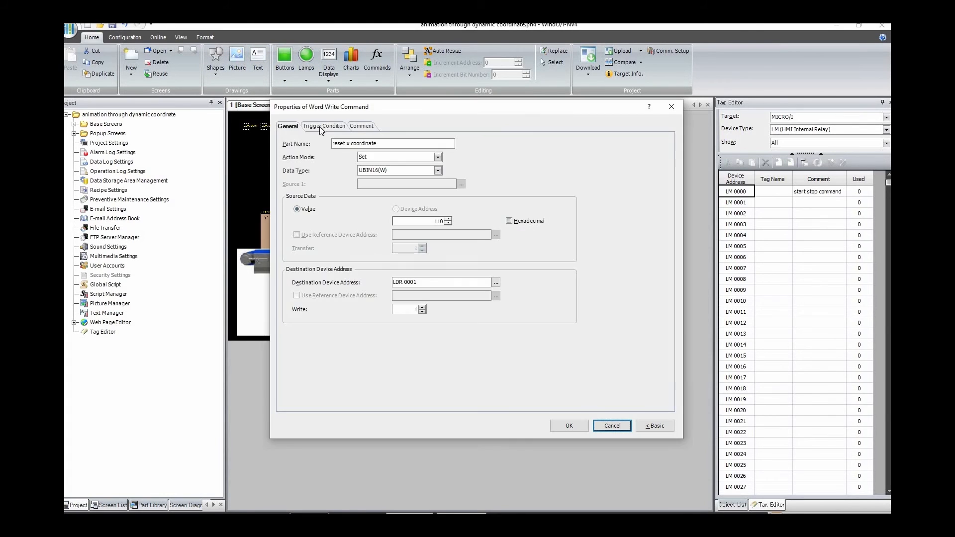
{"action": "left_click", "coordinate": [418, 172]}
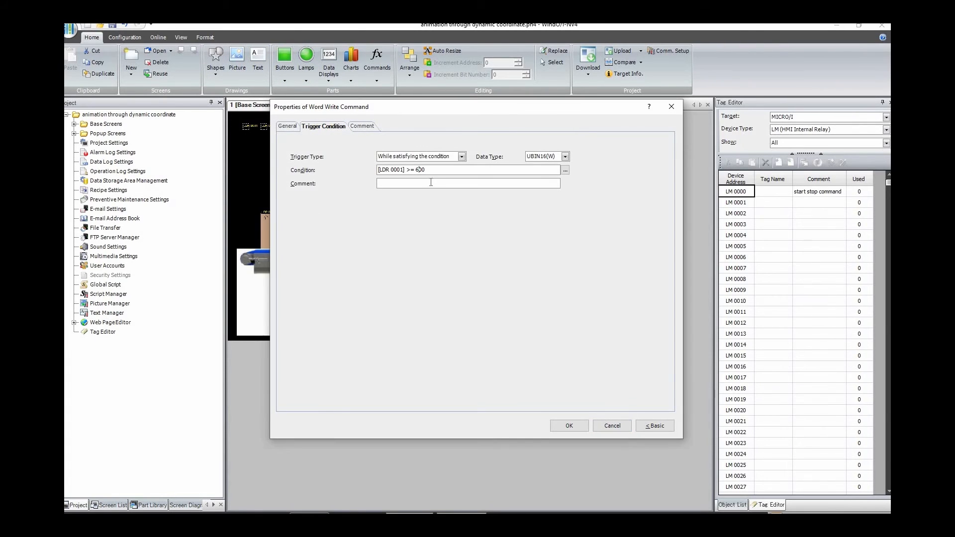
{"action": "key", "text": "BackSpace"}
{"action": "type", "text": "8"}
{"action": "left_click", "coordinate": [567, 425]}
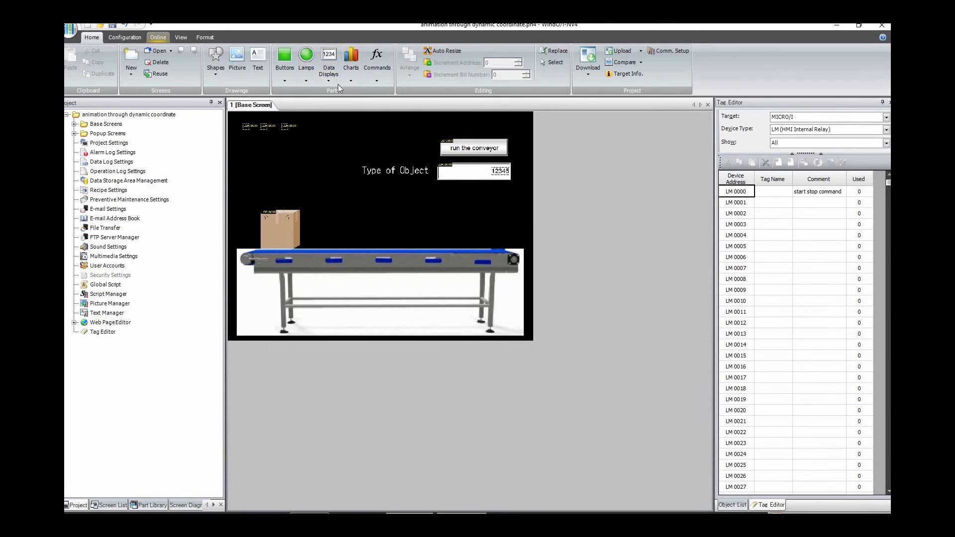
Step: Start the simulator for the project, saving the modified contents
{"action": "left_click", "coordinate": [158, 38]}
{"action": "left_click", "coordinate": [392, 54]}
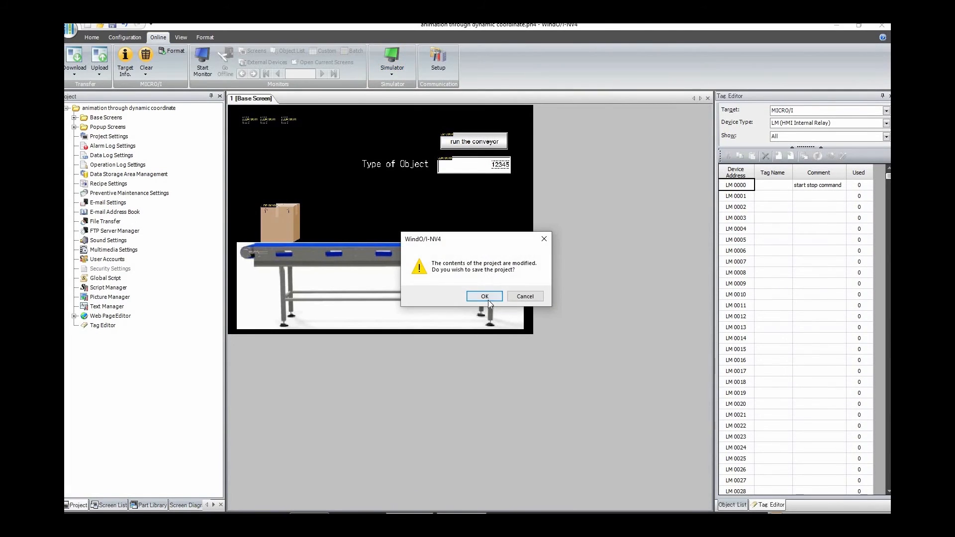
{"action": "left_click", "coordinate": [487, 300]}
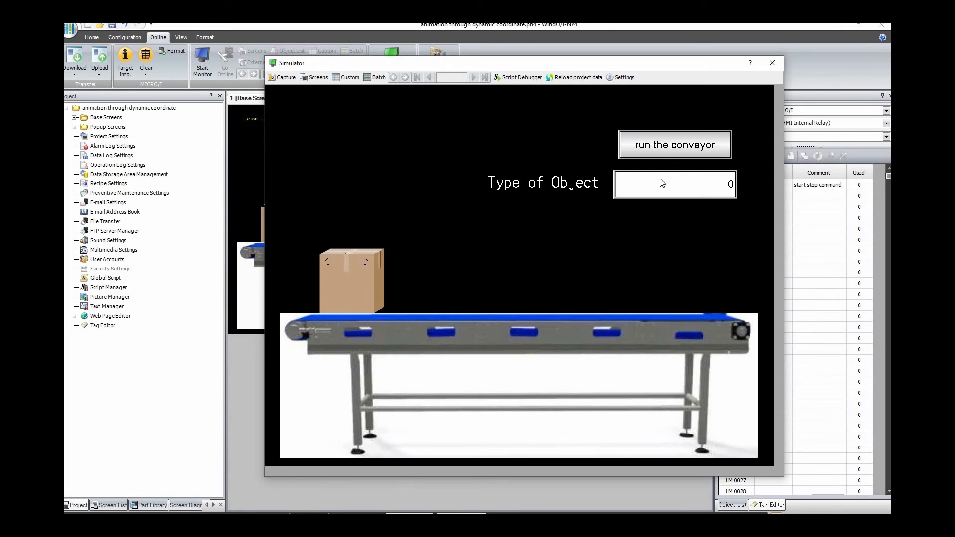
Step: Test the animation by running the conveyor with Type of Object set to 1, and close the simulator
{"action": "left_click", "coordinate": [685, 145]}
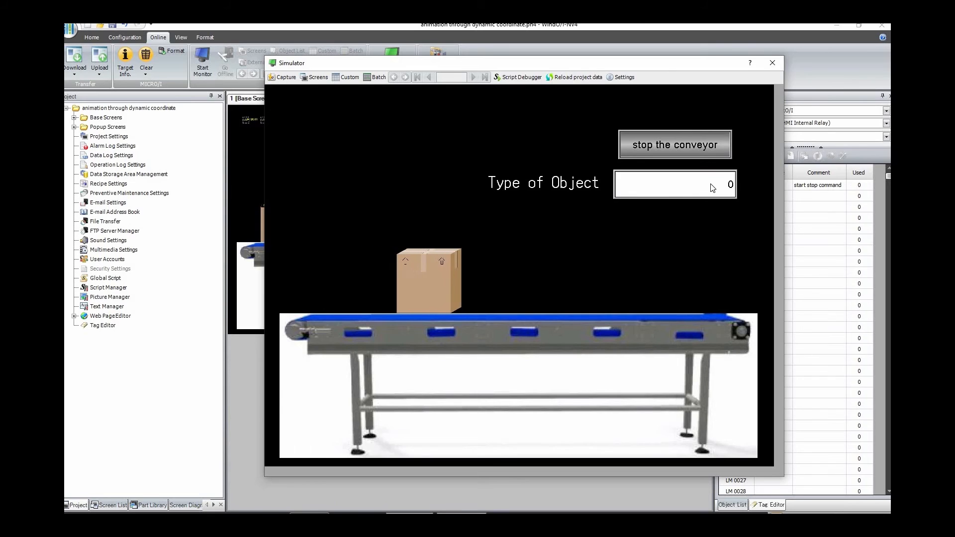
{"action": "left_click", "coordinate": [726, 185]}
{"action": "left_click", "coordinate": [533, 234]}
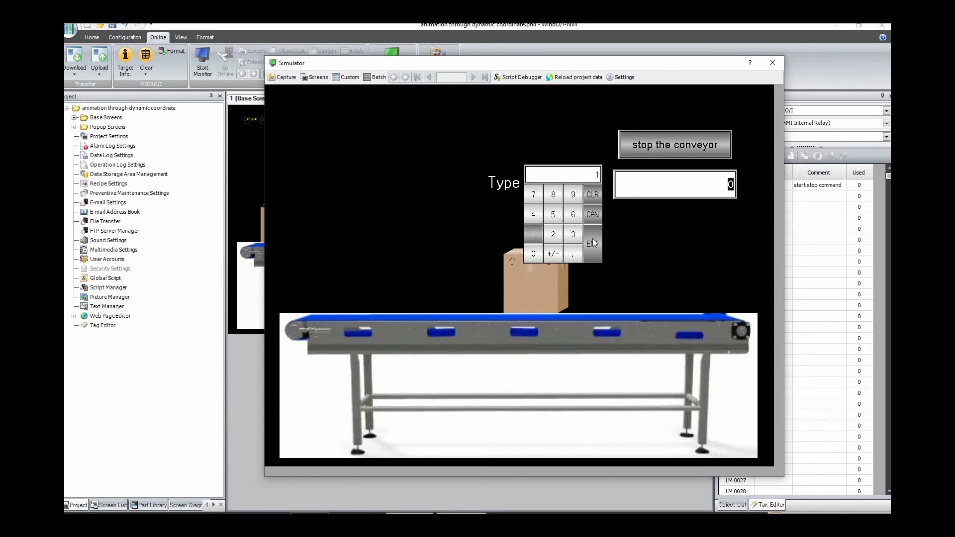
{"action": "left_click", "coordinate": [592, 238]}
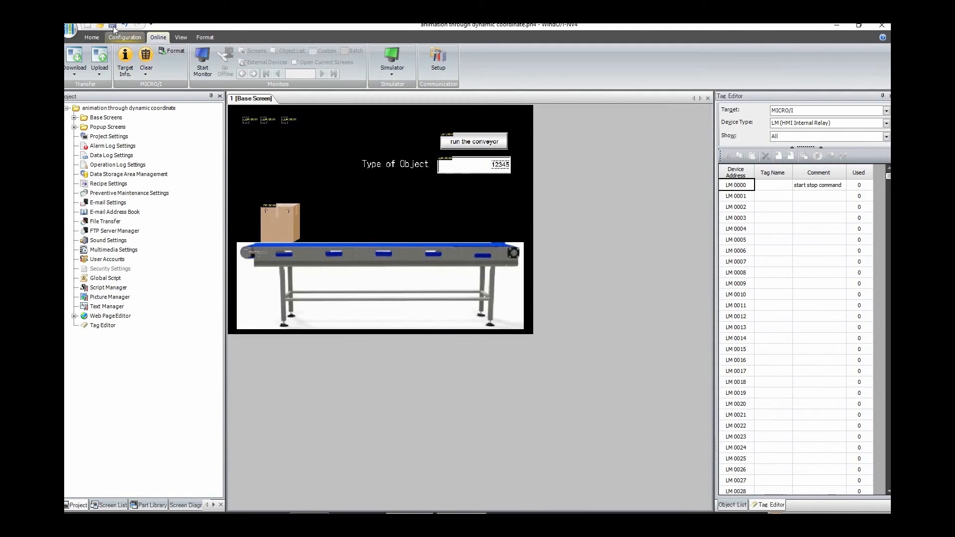
{"action": "left_click", "coordinate": [112, 26]}
Step: Review the Dynamic Rotation settings of the box picture display and close its properties
{"action": "double_click", "coordinate": [291, 228]}
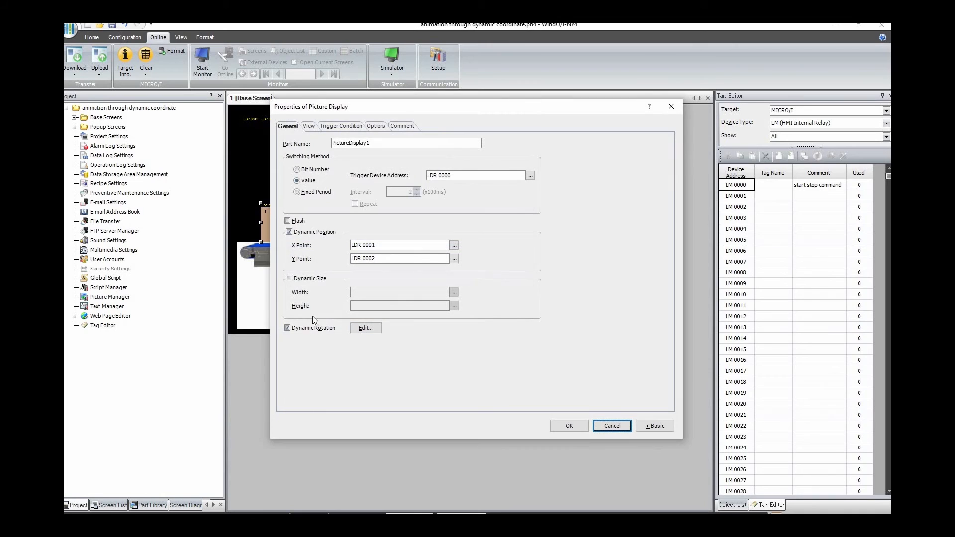
{"action": "left_click", "coordinate": [362, 331]}
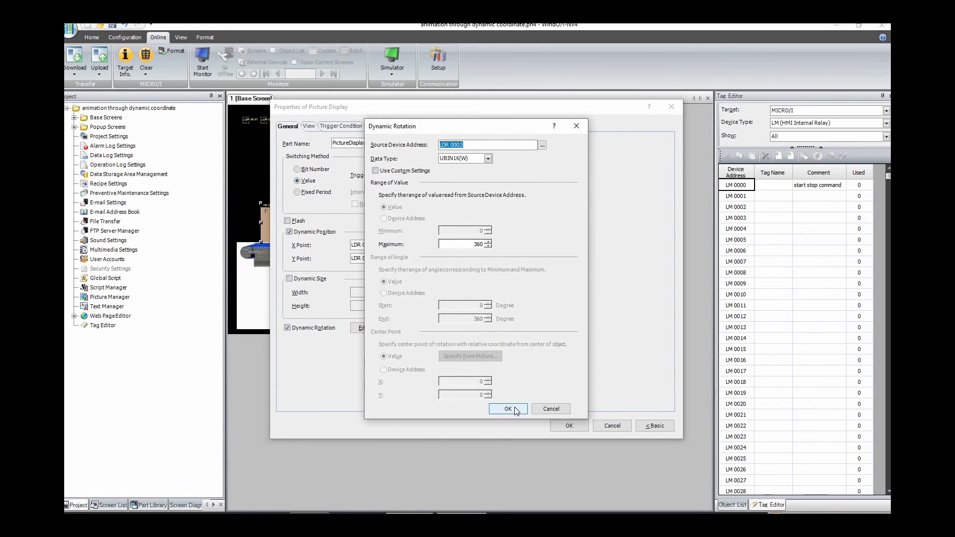
{"action": "left_click", "coordinate": [519, 409]}
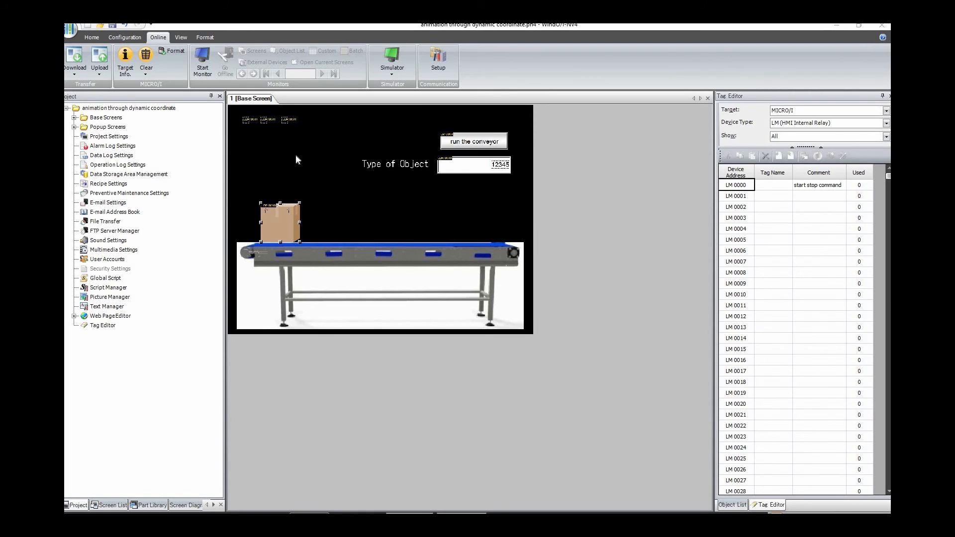
Step: Place a new Word Write Command beside the three existing commands on the base screen and open its properties
{"action": "left_click", "coordinate": [125, 37]}
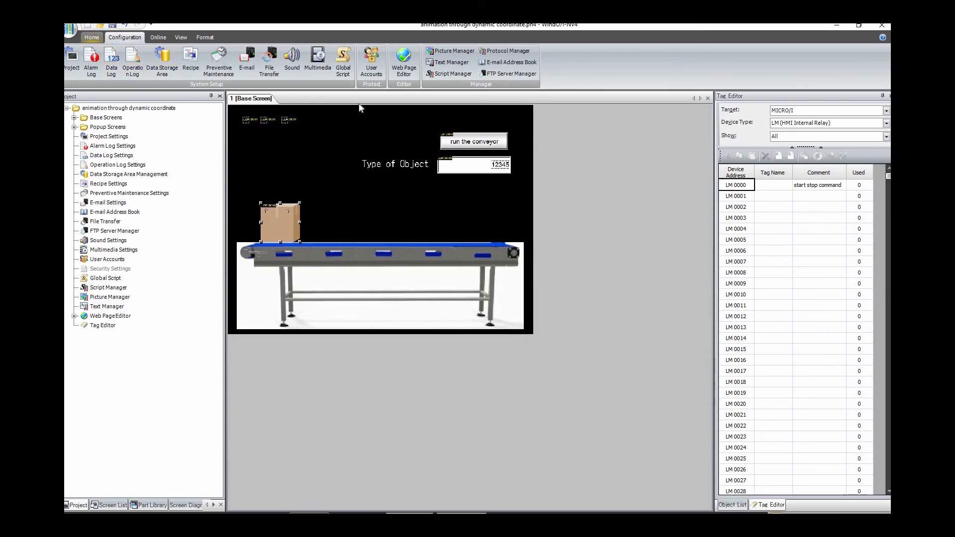
{"action": "scroll", "coordinate": [354, 75], "scroll_direction": "up", "scroll_amount": 1}
{"action": "left_click", "coordinate": [375, 76]}
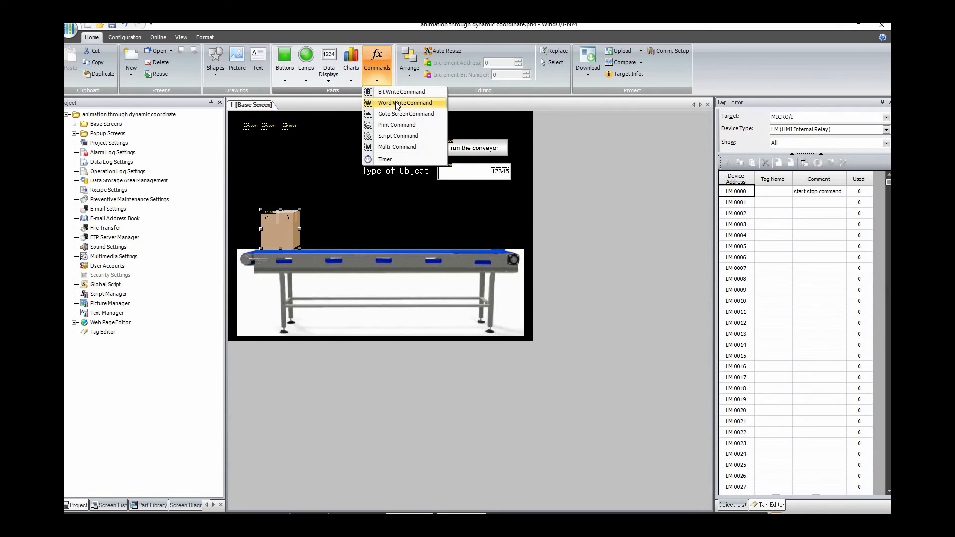
{"action": "left_click", "coordinate": [397, 103]}
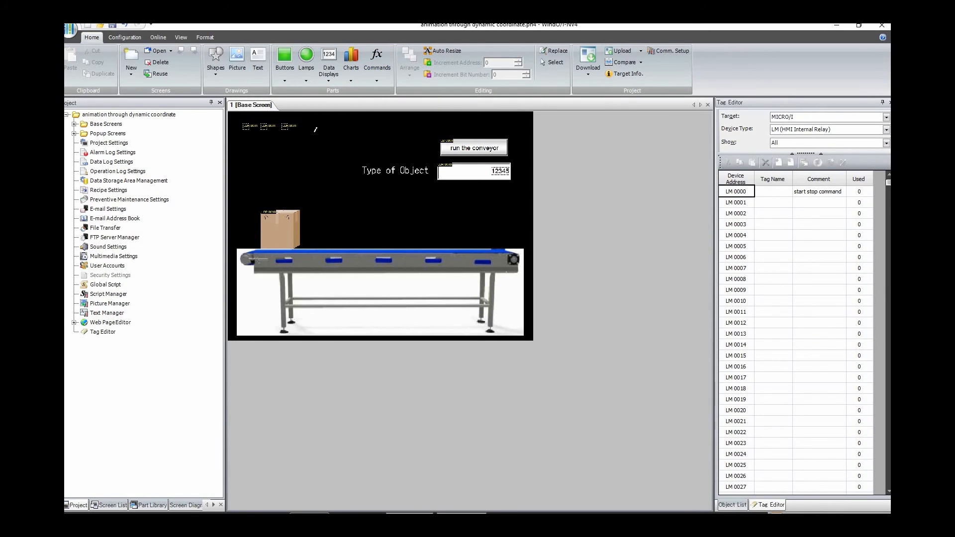
{"action": "left_click", "coordinate": [302, 123]}
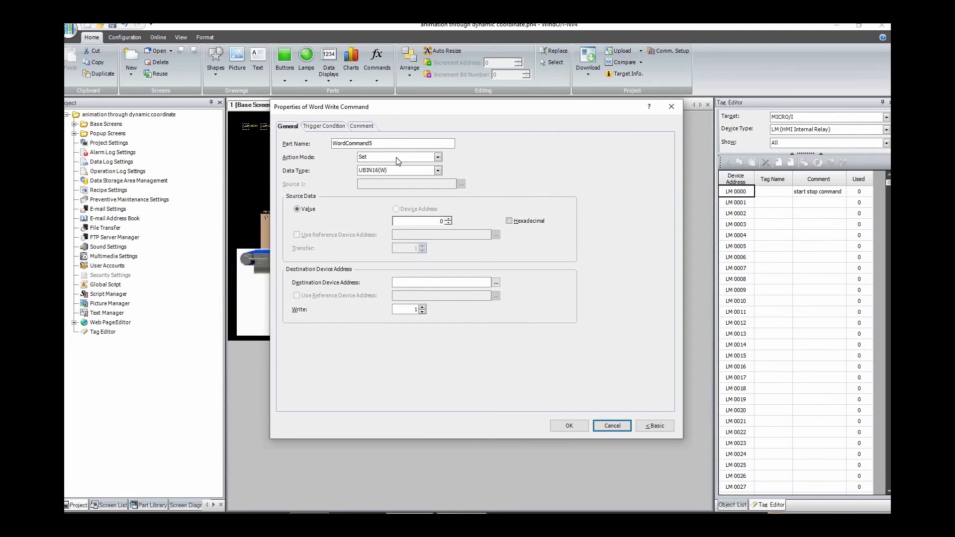
Step: Name the new command "rotational angle" and set its action mode to Add
{"action": "left_click_drag", "start_coordinate": [388, 107], "coordinate": [500, 262]}
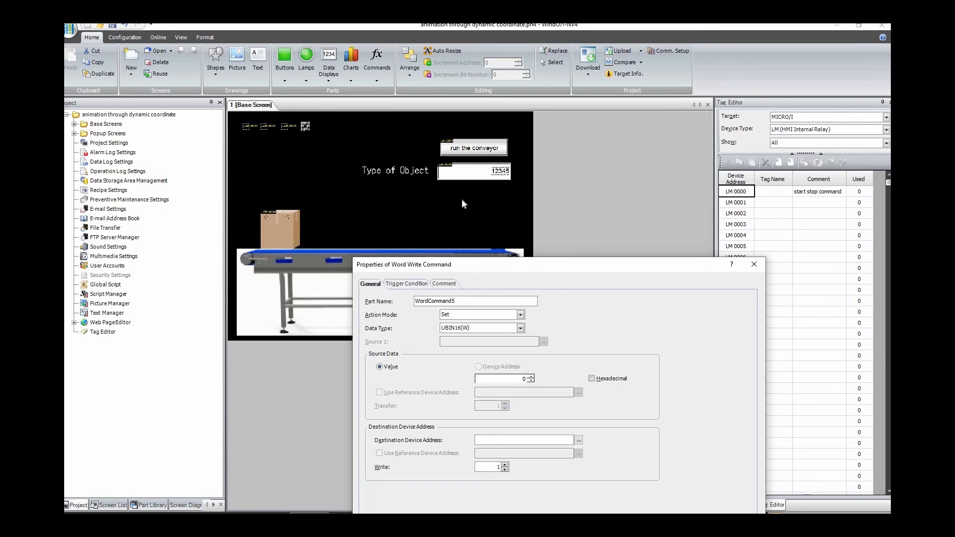
{"action": "left_click_drag", "start_coordinate": [466, 264], "coordinate": [449, 195]}
{"action": "double_click", "coordinate": [397, 232]}
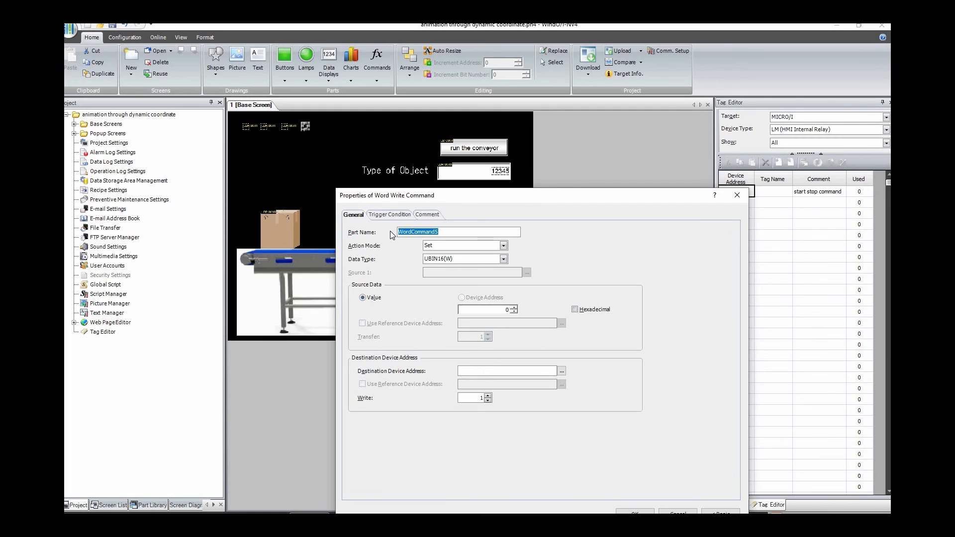
{"action": "type", "text": "rotational angle"}
{"action": "left_click", "coordinate": [502, 246]}
{"action": "left_click", "coordinate": [492, 262]}
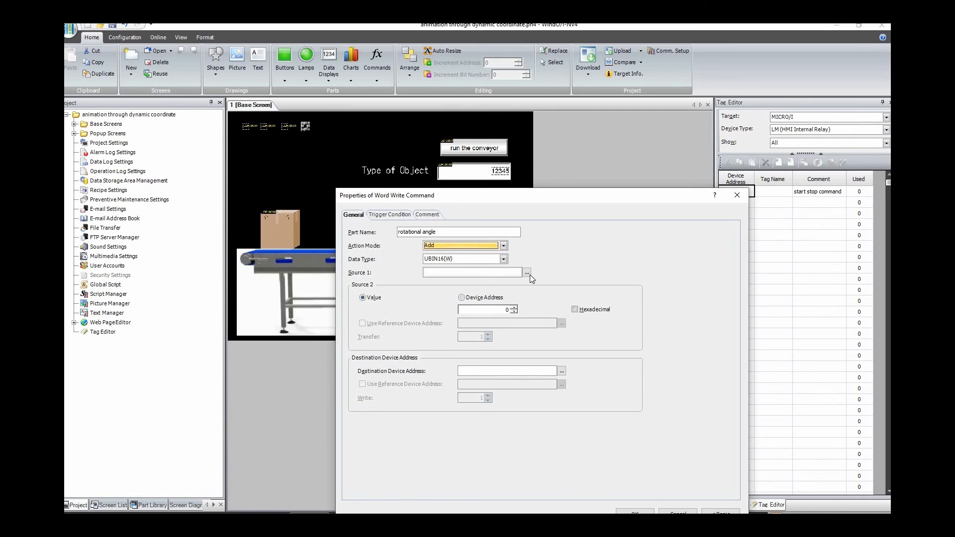
Step: Set Source 1 to the rotational angle register LDR 0003 and the Source 2 value to 5
{"action": "left_click", "coordinate": [527, 272]}
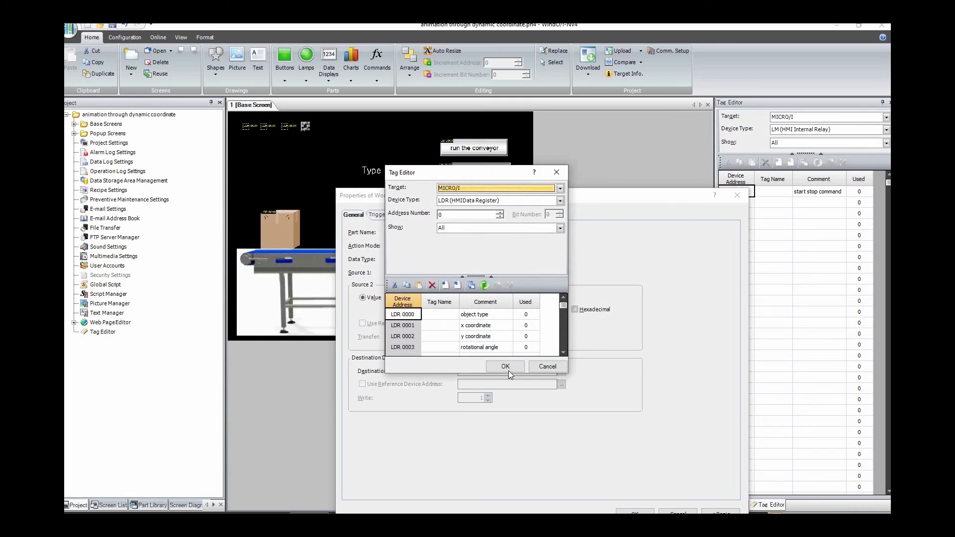
{"action": "left_click", "coordinate": [492, 347]}
{"action": "left_click", "coordinate": [506, 369]}
{"action": "left_click", "coordinate": [507, 310]}
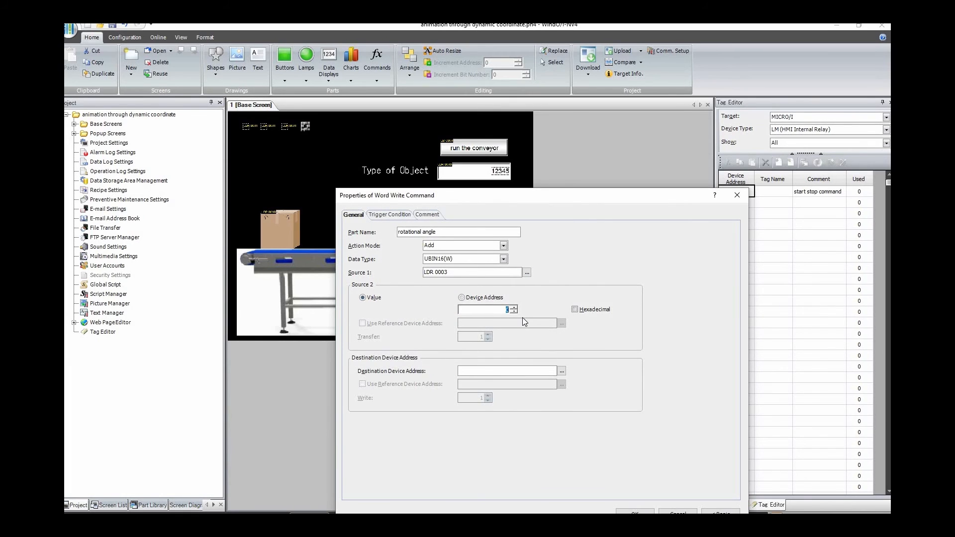
{"action": "type", "text": "5"}
Step: Copy the Source 1 address LDR 0003 into the command's destination device address
{"action": "left_click_drag", "start_coordinate": [449, 273], "coordinate": [425, 277]}
{"action": "key", "text": "ctrl+c"}
{"action": "left_click", "coordinate": [505, 369]}
{"action": "key", "text": "ctrl+v"}
{"action": "left_click_drag", "start_coordinate": [525, 194], "coordinate": [577, 190]}
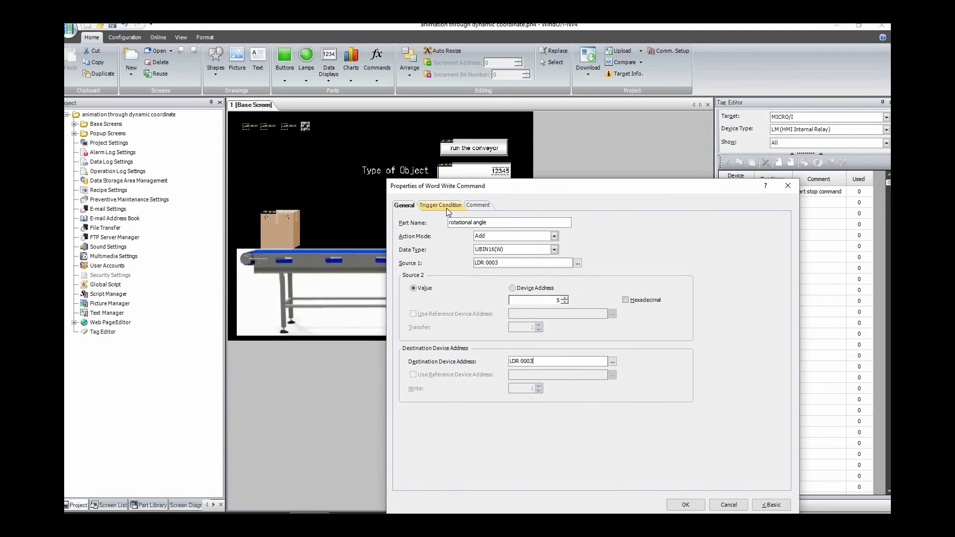
Step: Set the trigger type of the rotational angle command to While satisfying the condition
{"action": "left_click", "coordinate": [446, 208]}
{"action": "left_click", "coordinate": [578, 236]}
{"action": "left_click", "coordinate": [518, 267]}
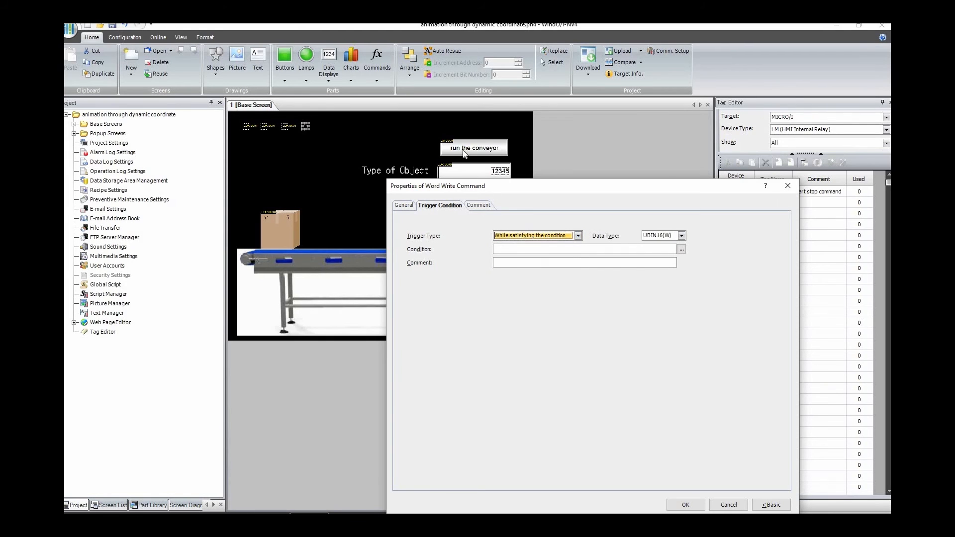
Step: Define the trigger condition as the start stop command relay LM 0000 == 1
{"action": "left_click", "coordinate": [680, 249]}
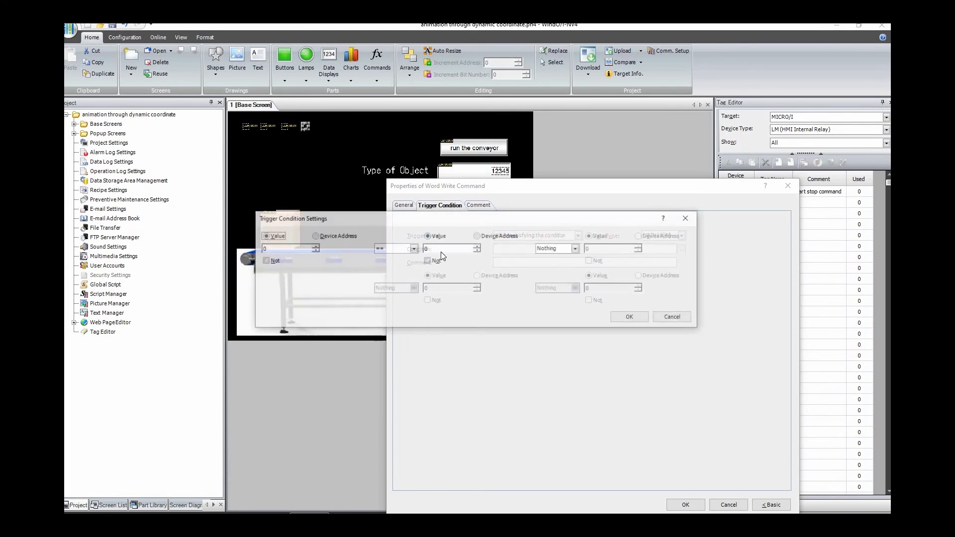
{"action": "left_click", "coordinate": [314, 236]}
{"action": "left_click", "coordinate": [363, 248]}
{"action": "left_click", "coordinate": [489, 200]}
{"action": "scroll", "coordinate": [493, 216], "scroll_direction": "up", "scroll_amount": 3}
{"action": "left_click", "coordinate": [490, 214]}
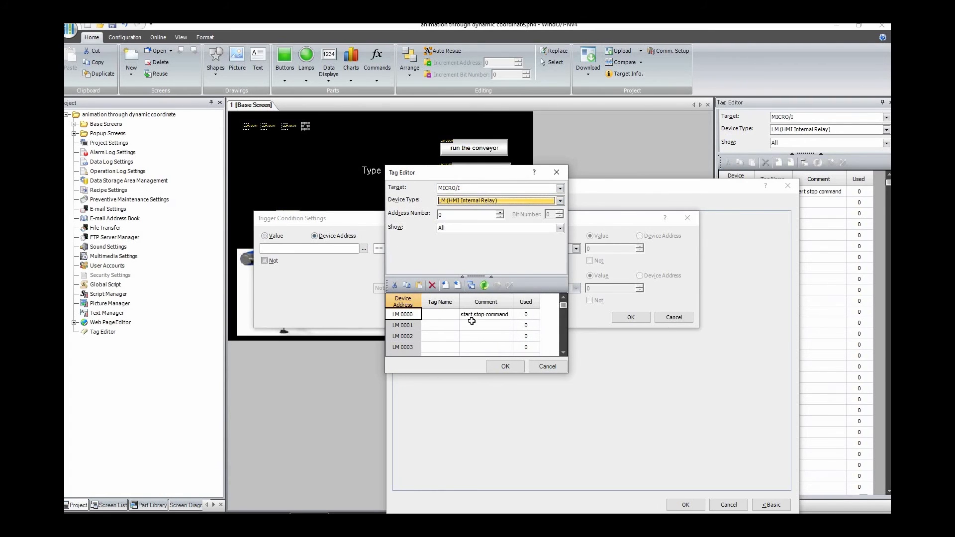
{"action": "left_click", "coordinate": [504, 365]}
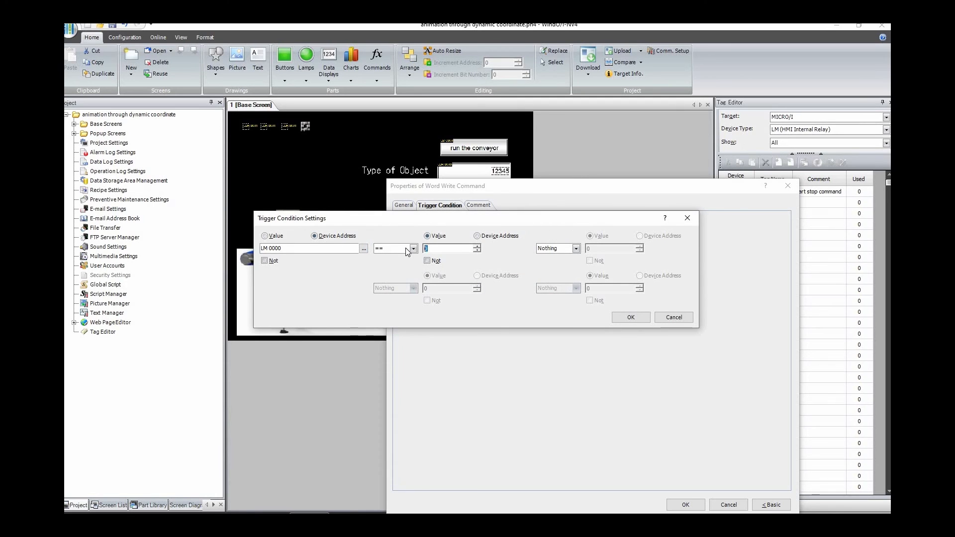
{"action": "type", "text": "1"}
{"action": "left_click", "coordinate": [630, 318]}
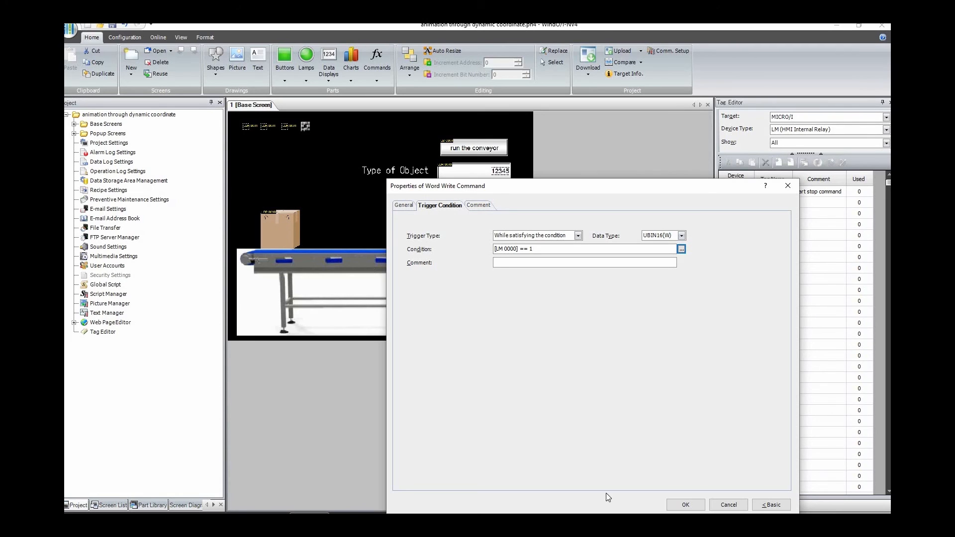
Step: Review the rotational angle command's general and trigger settings, and apply its properties
{"action": "left_click", "coordinate": [404, 205]}
{"action": "left_click", "coordinate": [440, 205]}
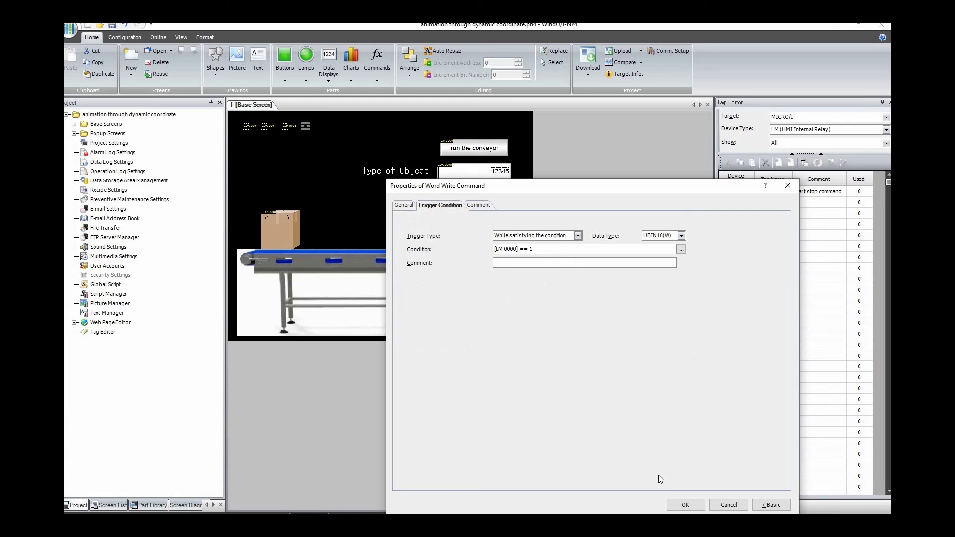
{"action": "left_click", "coordinate": [401, 206]}
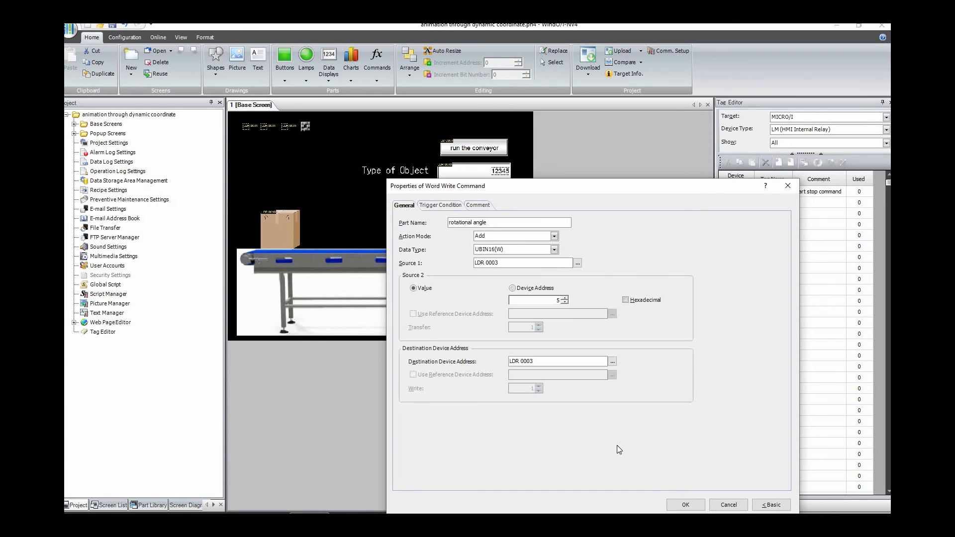
{"action": "left_click", "coordinate": [683, 504]}
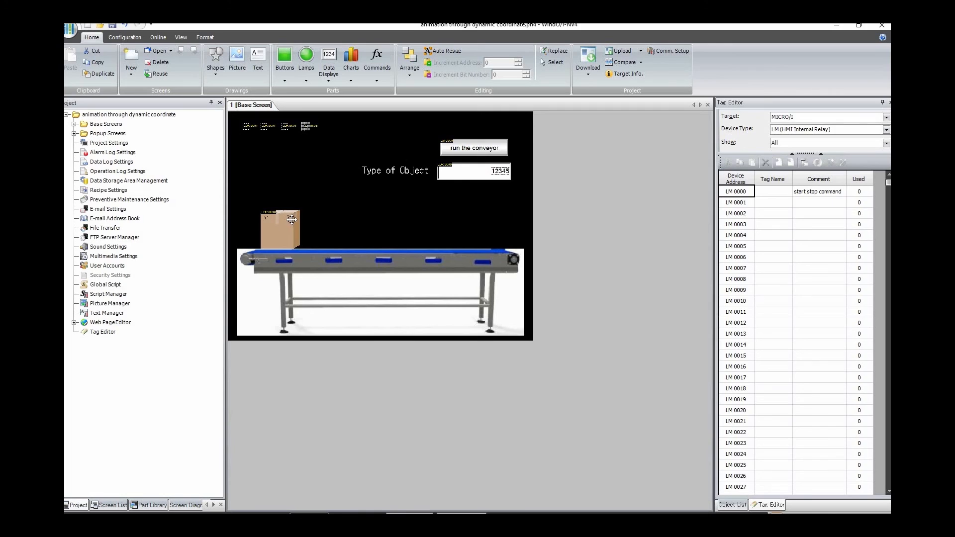
Step: Place another Word Write Command beside the rotational angle command and open its properties
{"action": "left_click", "coordinate": [387, 191]}
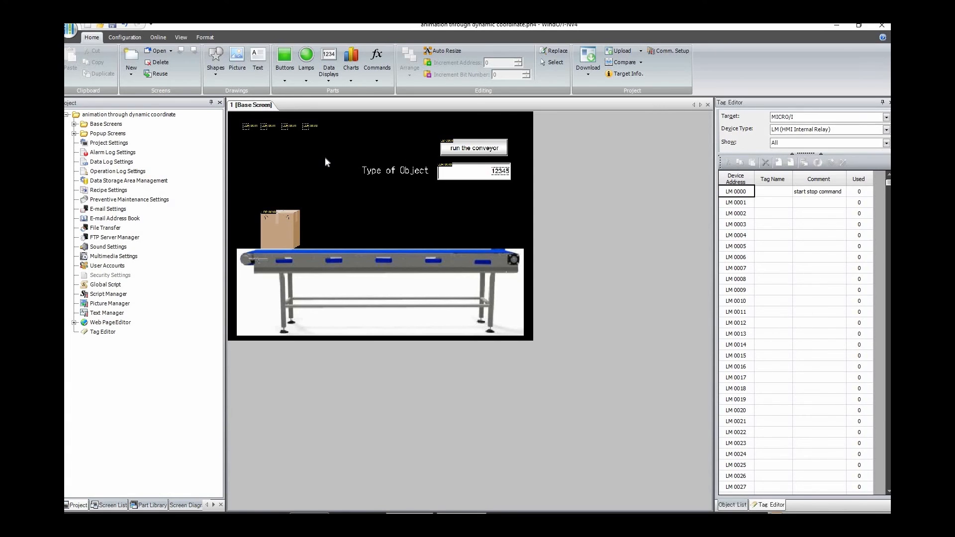
{"action": "left_click", "coordinate": [382, 79]}
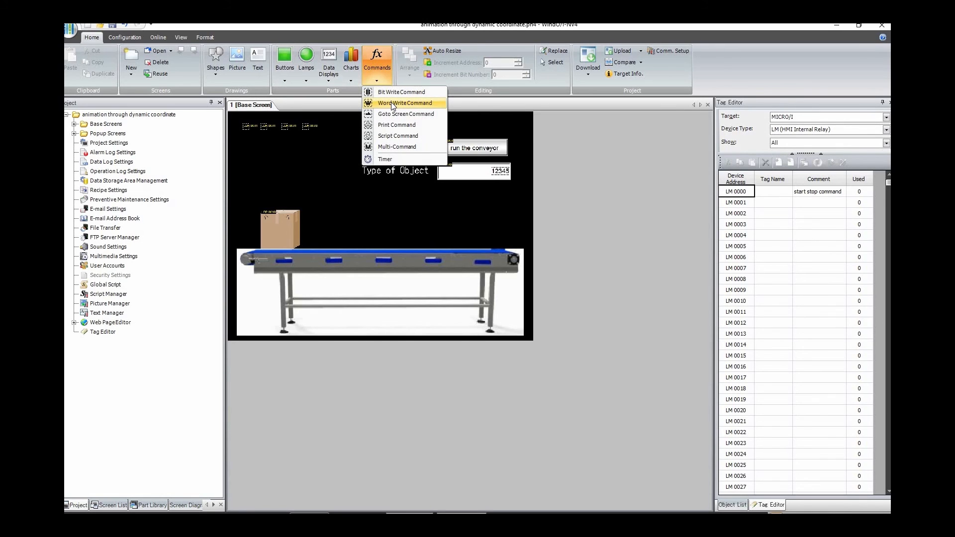
{"action": "left_click", "coordinate": [405, 103]}
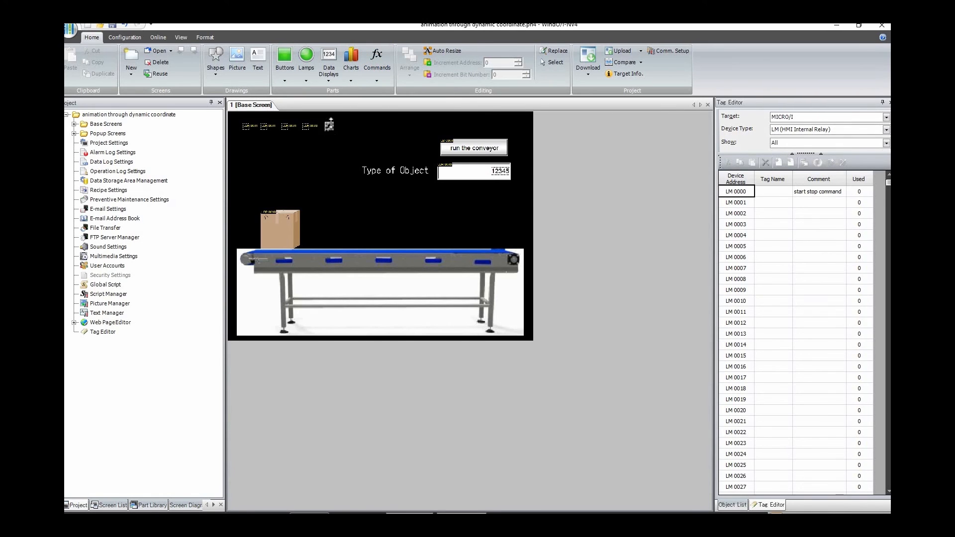
{"action": "left_click", "coordinate": [329, 127]}
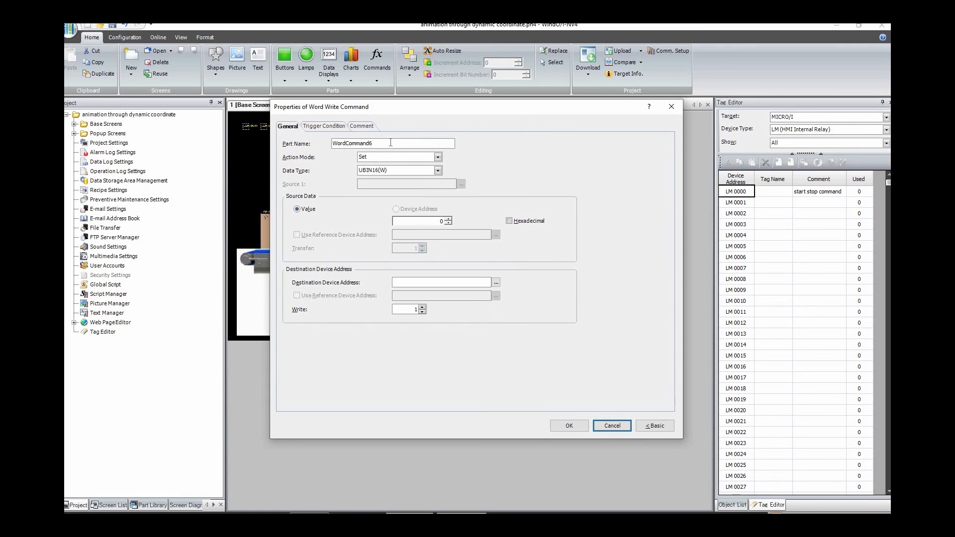
Step: Name the Word Write Command "reset rot angle" and set its destination device address to the rotational angle register LDR 0003
{"action": "double_click", "coordinate": [343, 143]}
{"action": "type", "text": "reset r"}
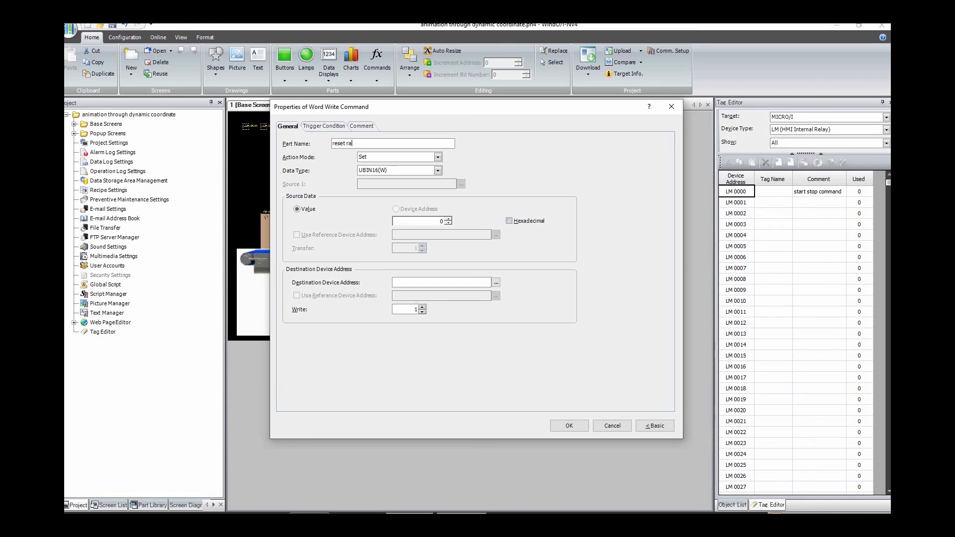
{"action": "type", "text": "ot angle"}
{"action": "left_click", "coordinate": [495, 283]}
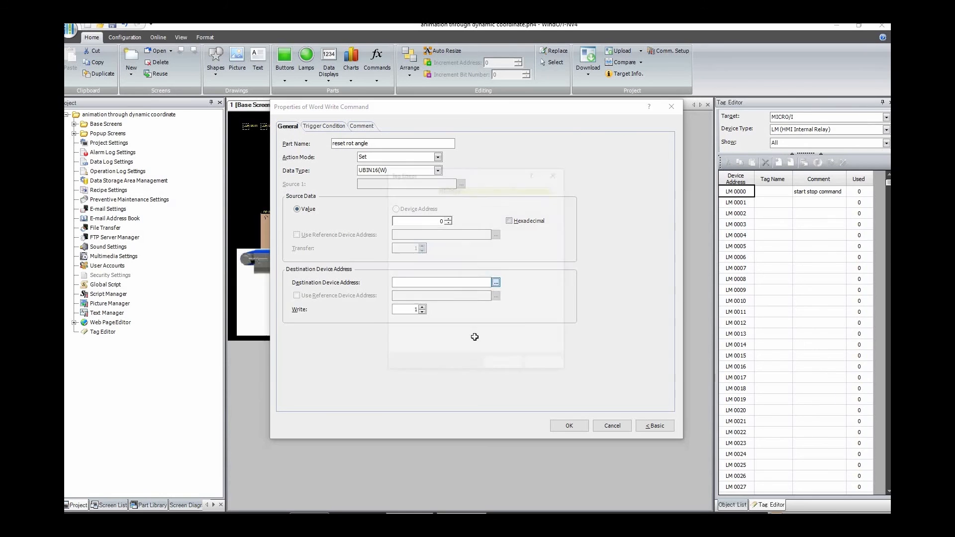
{"action": "left_click", "coordinate": [475, 349]}
{"action": "left_click", "coordinate": [504, 366]}
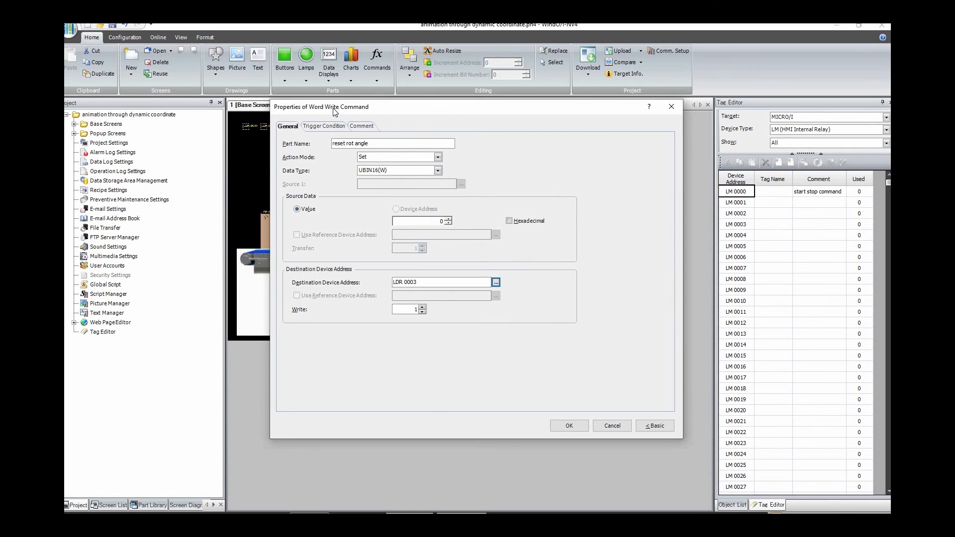
Step: Set the reset rot angle command to trigger While satisfying the condition, with the condition LDR 0000 == 0
{"action": "left_click", "coordinate": [326, 126]}
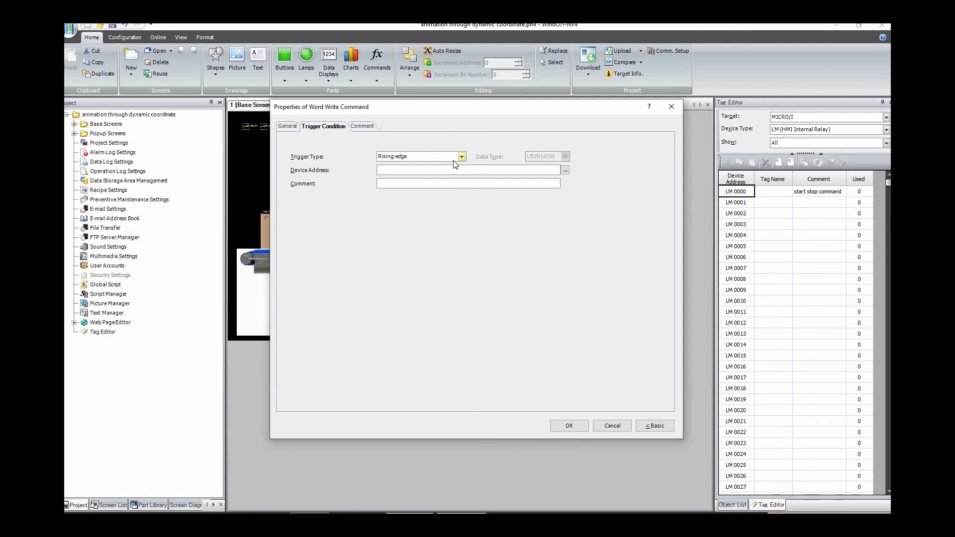
{"action": "left_click", "coordinate": [462, 157]}
{"action": "left_click", "coordinate": [417, 189]}
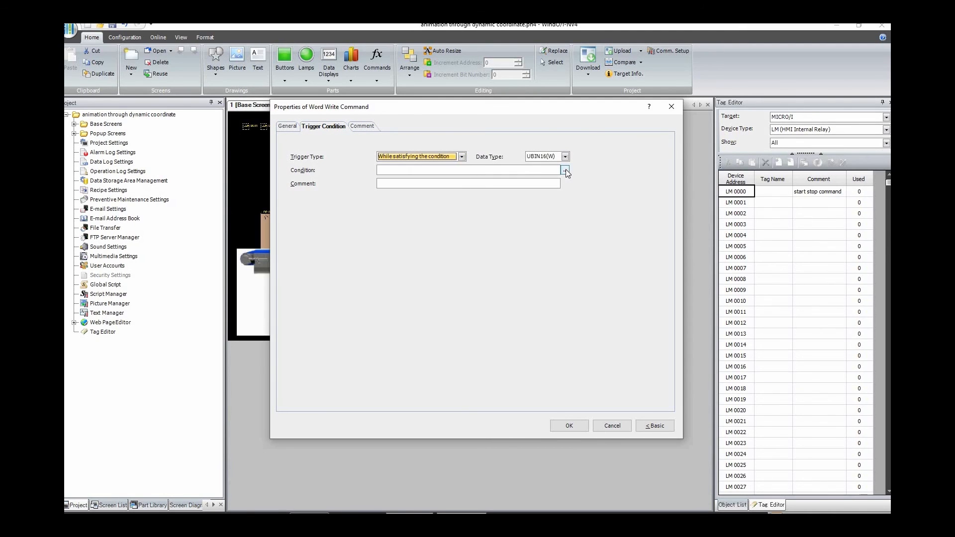
{"action": "left_click", "coordinate": [565, 170]}
{"action": "left_click", "coordinate": [318, 236]}
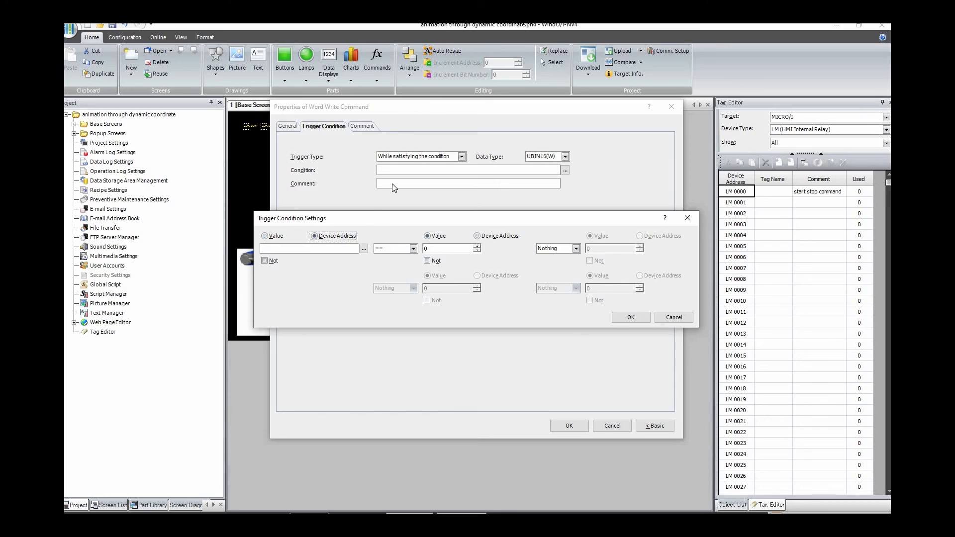
{"action": "left_click", "coordinate": [364, 248]}
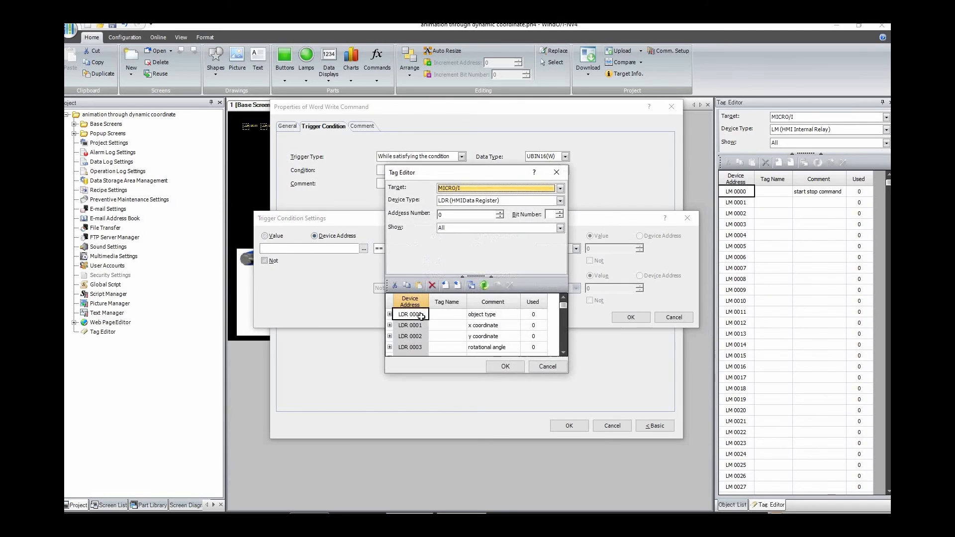
{"action": "left_click", "coordinate": [494, 365]}
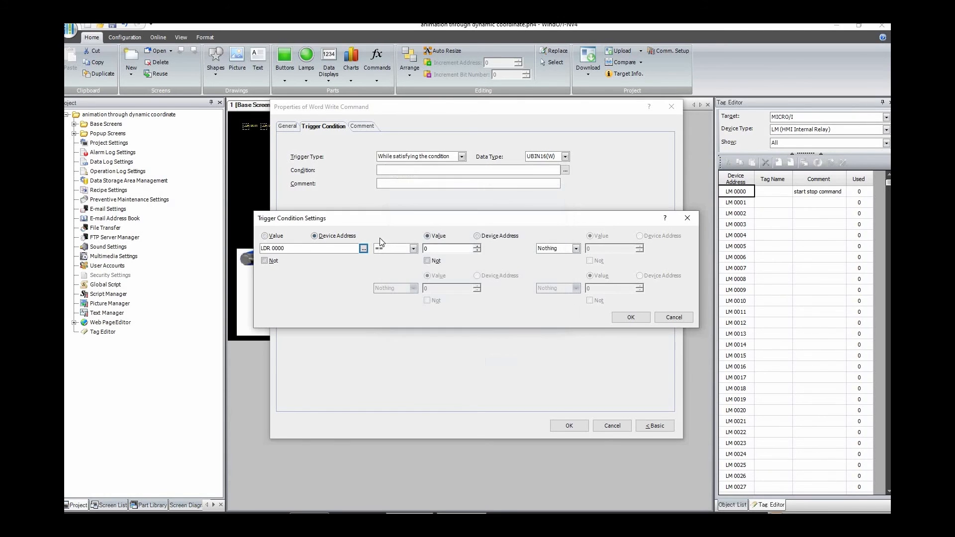
{"action": "left_click", "coordinate": [446, 247]}
{"action": "left_click", "coordinate": [629, 318]}
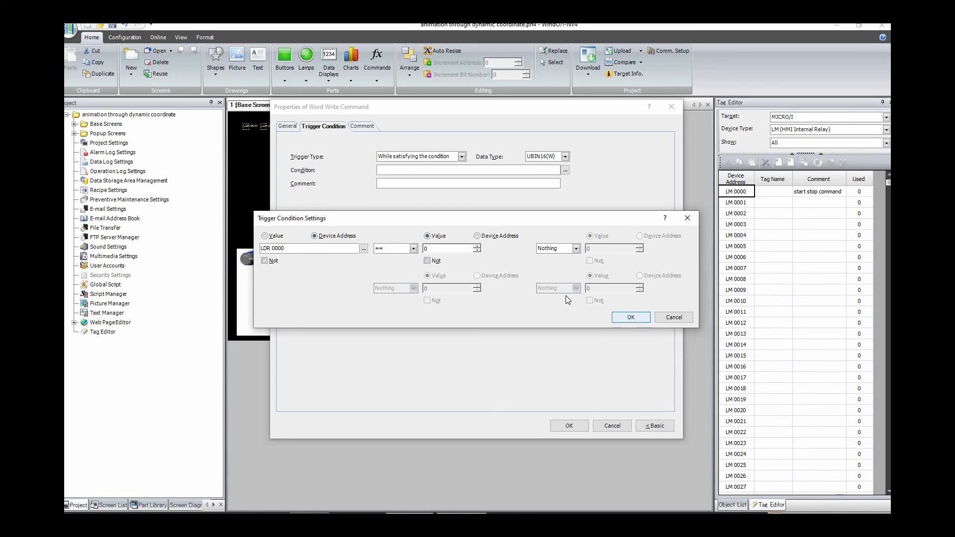
Step: Review the reset rot angle command's general and trigger settings, and apply its properties
{"action": "left_click", "coordinate": [287, 126]}
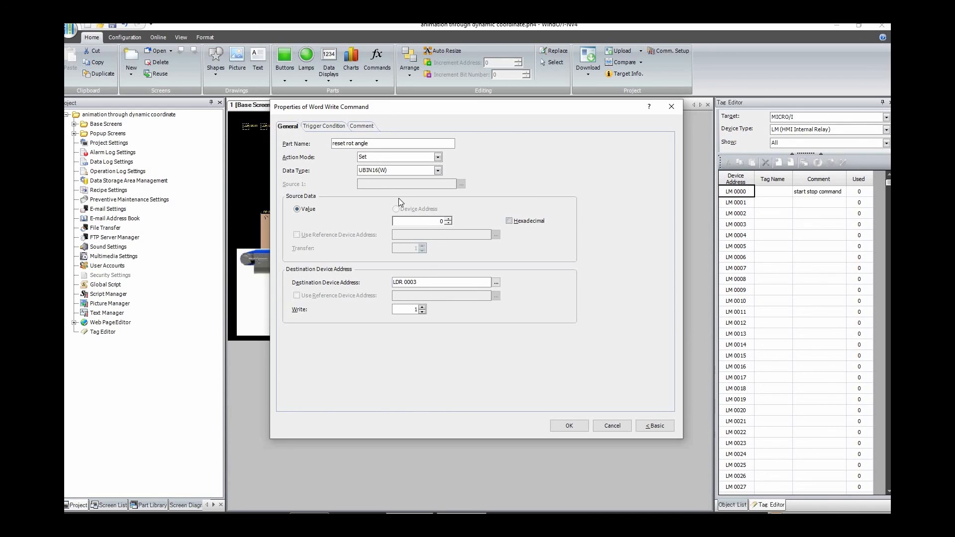
{"action": "left_click", "coordinate": [302, 127]}
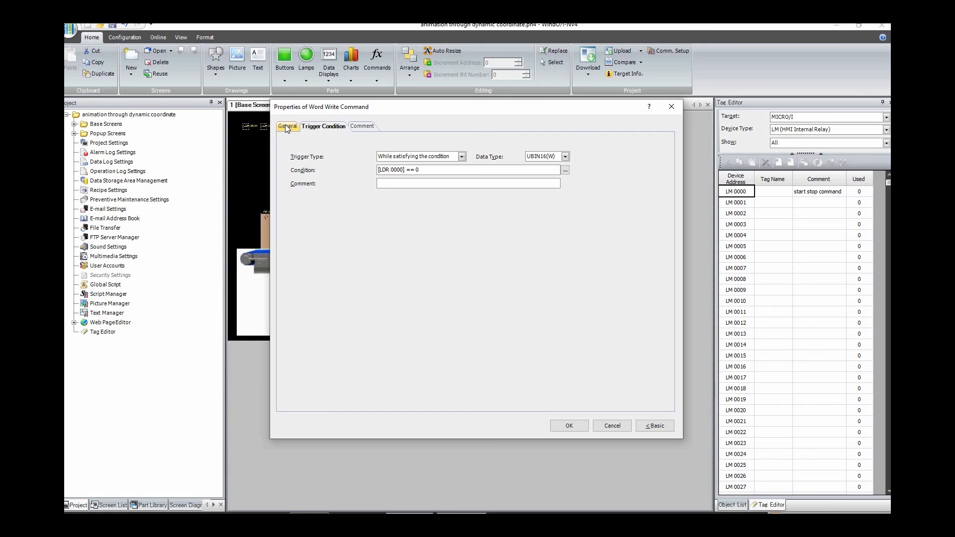
{"action": "left_click", "coordinate": [287, 127]}
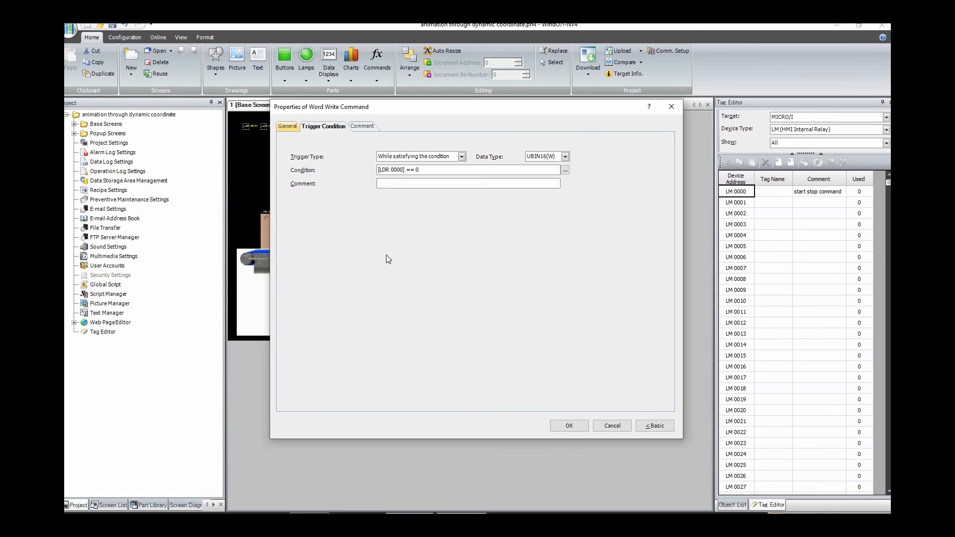
{"action": "left_click", "coordinate": [576, 426]}
{"action": "left_click", "coordinate": [329, 174]}
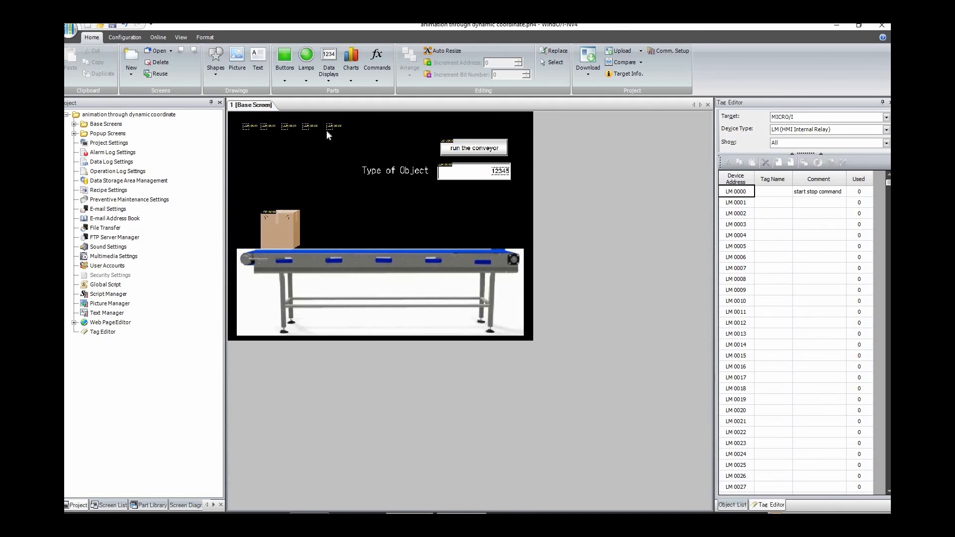
Step: Place another Word Write Command at the end of the command row and open its properties
{"action": "left_click", "coordinate": [376, 79]}
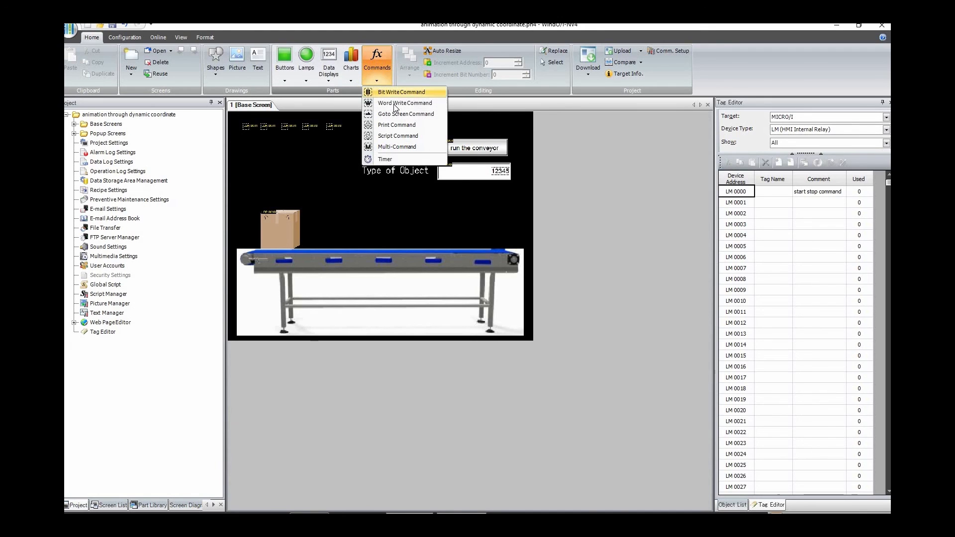
{"action": "left_click", "coordinate": [395, 104]}
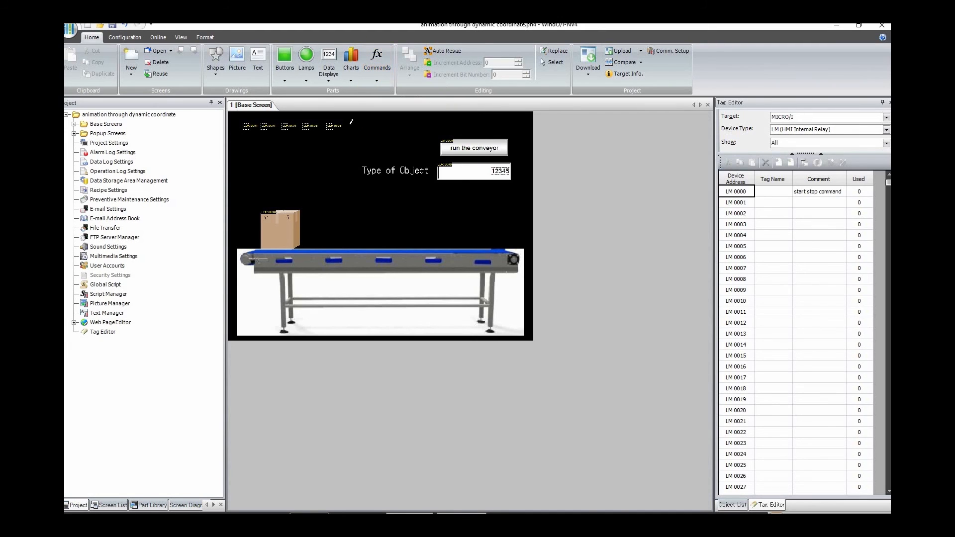
{"action": "left_click", "coordinate": [352, 125]}
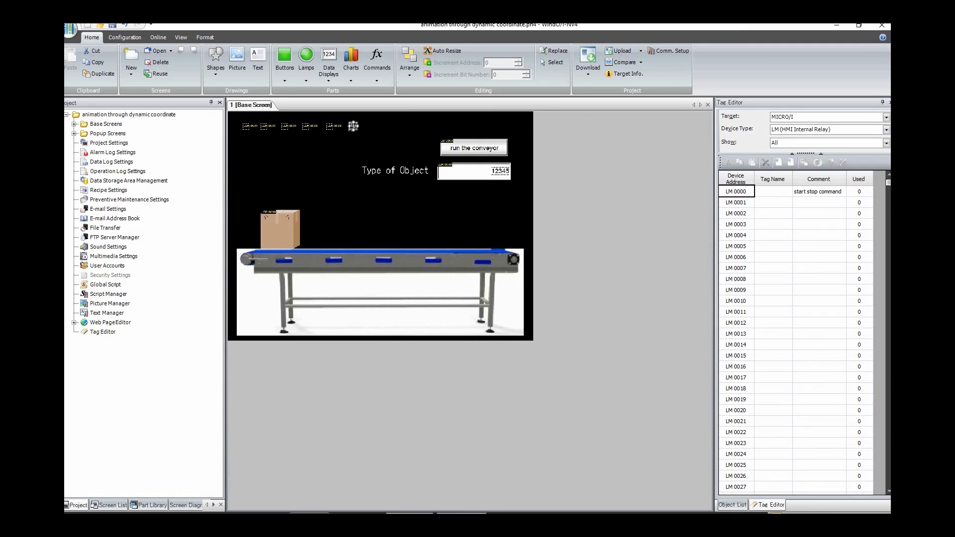
{"action": "double_click", "coordinate": [353, 126]}
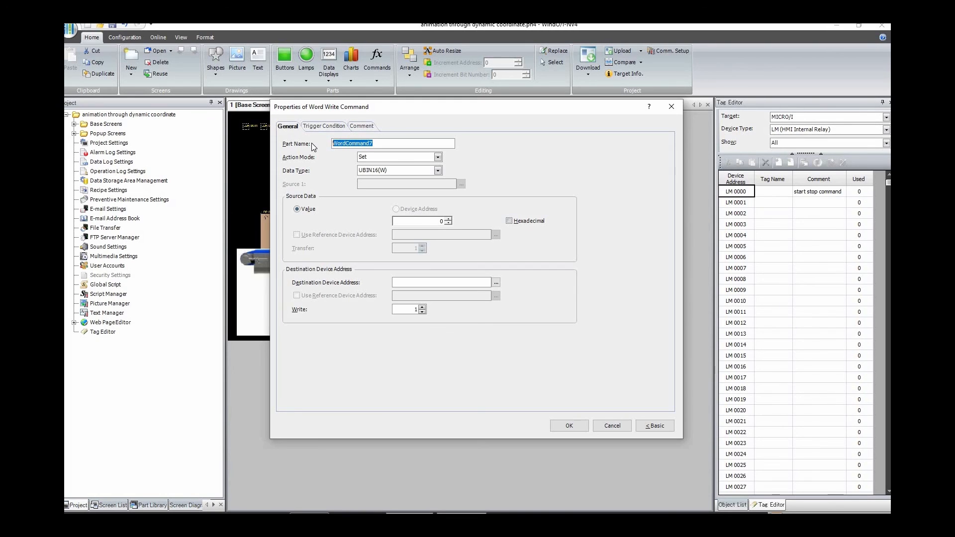
Step: Name the new command "reset rotatio ang1" and set its destination device address to the rotational angle register LDR 0003
{"action": "type", "text": "reset rotation"}
{"action": "left_click", "coordinate": [371, 143]}
{"action": "key", "text": "BackSpace"}
{"action": "key", "text": "BackSpace"}
{"action": "key", "text": "BackSpace"}
{"action": "key", "text": "BackSpace"}
{"action": "type", "text": "1"}
{"action": "left_click", "coordinate": [495, 282]}
{"action": "left_click", "coordinate": [473, 347]}
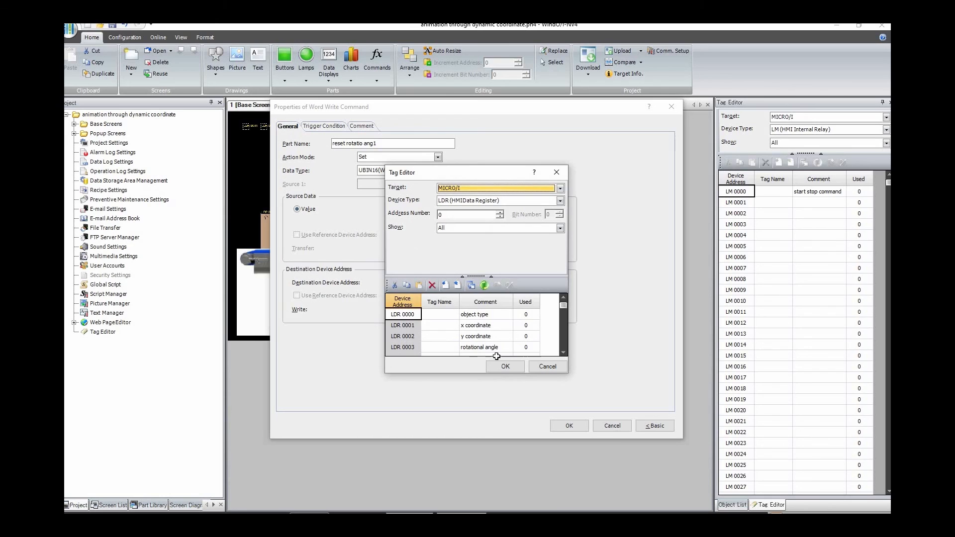
{"action": "left_click", "coordinate": [515, 370]}
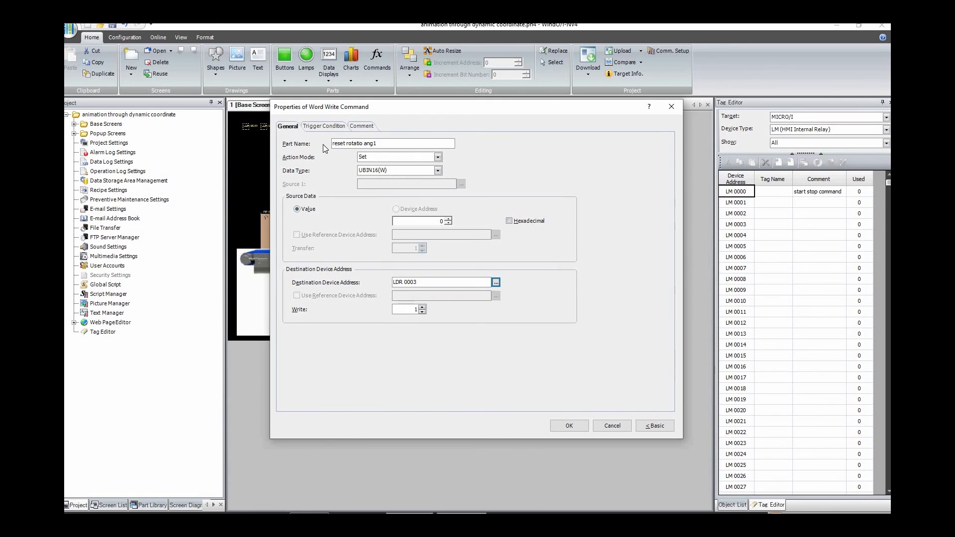
Step: Set the reset rotatio ang1 command to trigger While satisfying the condition, with the condition LDR 0003 >= 360
{"action": "left_click", "coordinate": [322, 126]}
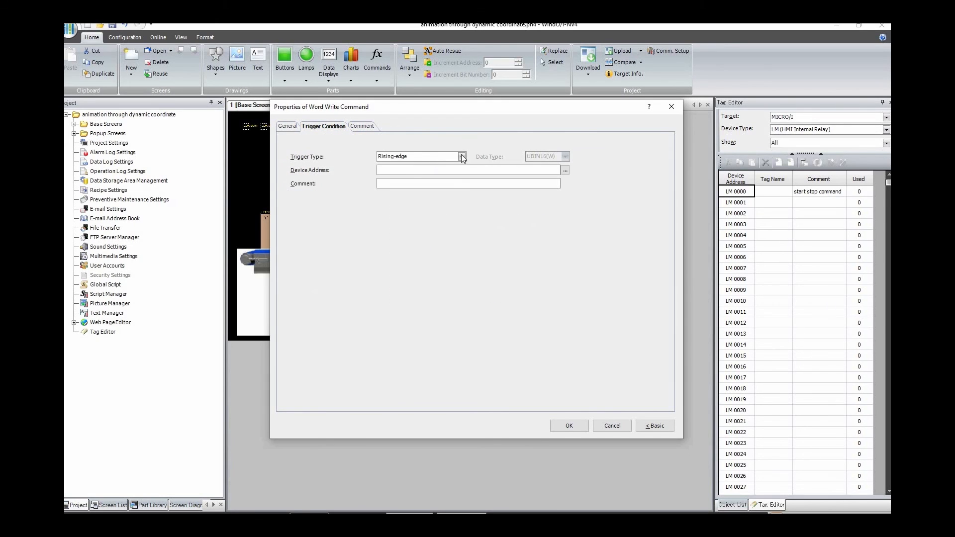
{"action": "left_click", "coordinate": [462, 156]}
{"action": "left_click", "coordinate": [413, 187]}
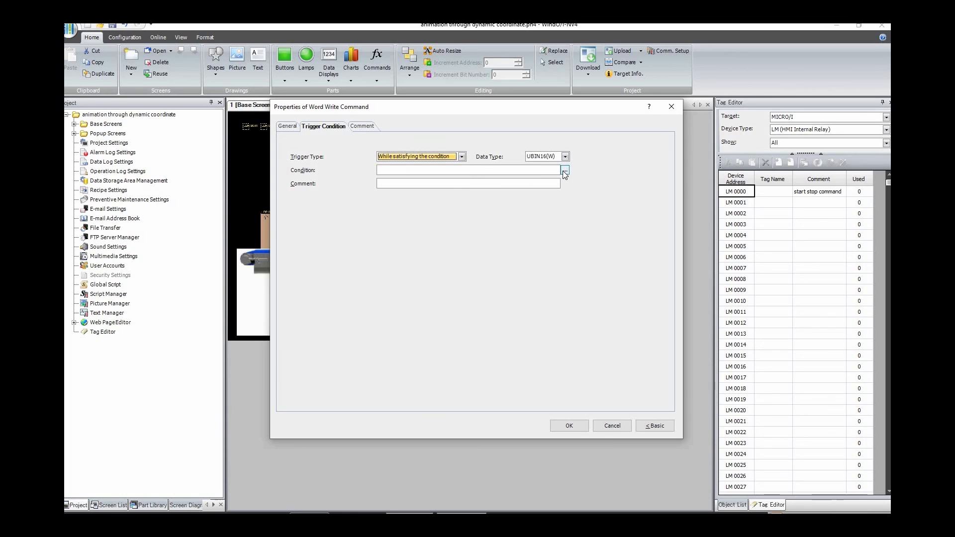
{"action": "left_click", "coordinate": [565, 170]}
{"action": "left_click", "coordinate": [314, 235]}
{"action": "left_click", "coordinate": [364, 248]}
{"action": "left_click", "coordinate": [418, 348]}
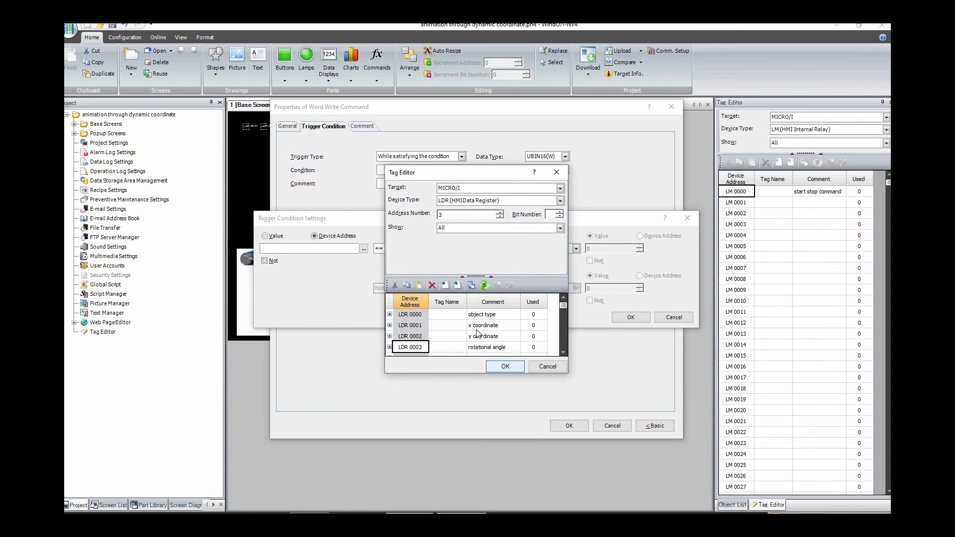
{"action": "left_click", "coordinate": [505, 366]}
{"action": "left_click", "coordinate": [413, 249]}
{"action": "left_click", "coordinate": [392, 278]}
{"action": "type", "text": "360"}
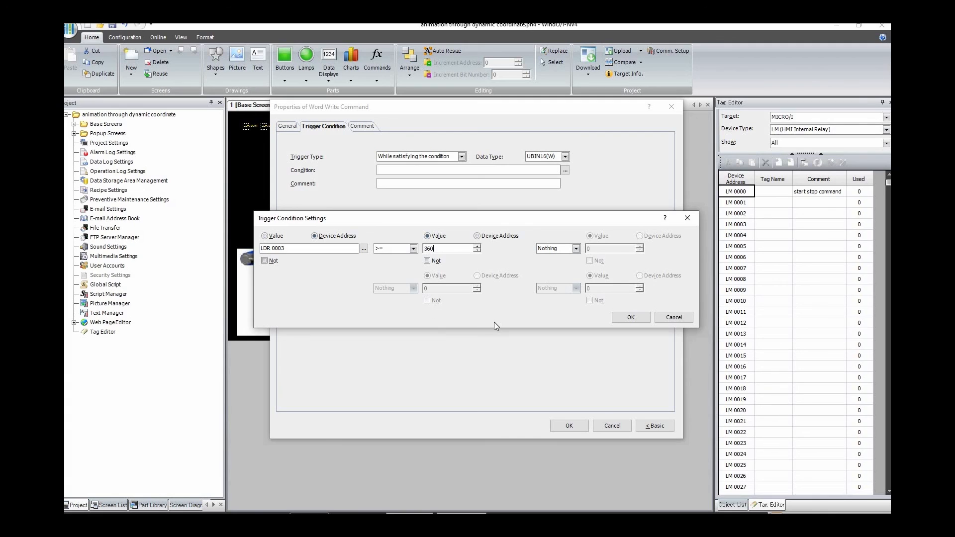
{"action": "left_click", "coordinate": [630, 317]}
Step: Review the reset rotatio ang1 command's general and trigger settings, apply its properties, and deselect it on the screen
{"action": "left_click", "coordinate": [286, 126]}
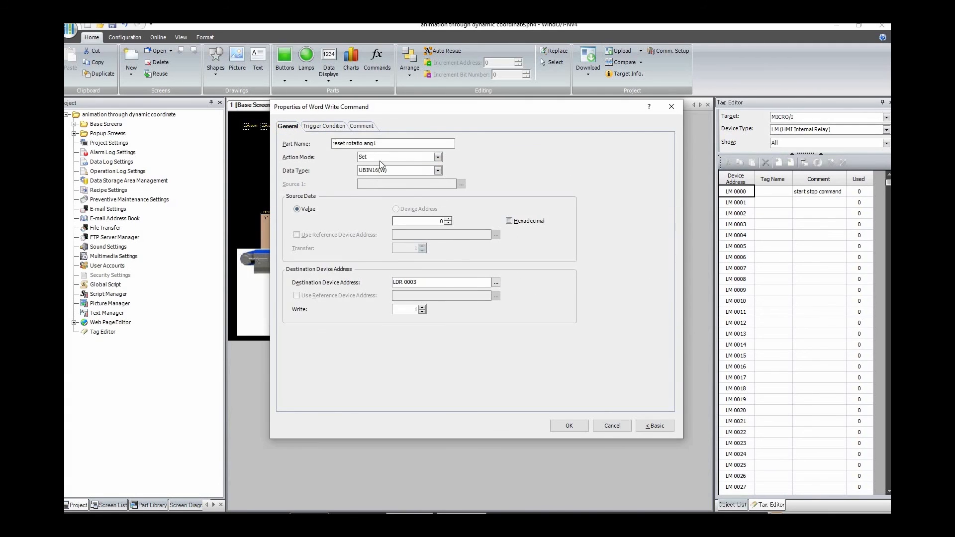
{"action": "left_click", "coordinate": [323, 130]}
{"action": "left_click", "coordinate": [288, 129]}
{"action": "left_click", "coordinate": [566, 425]}
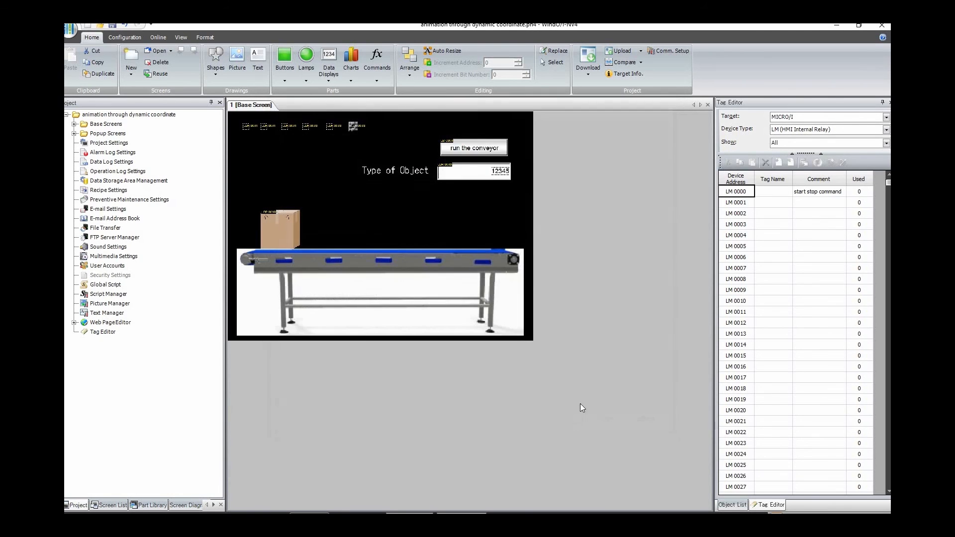
{"action": "left_click", "coordinate": [607, 166]}
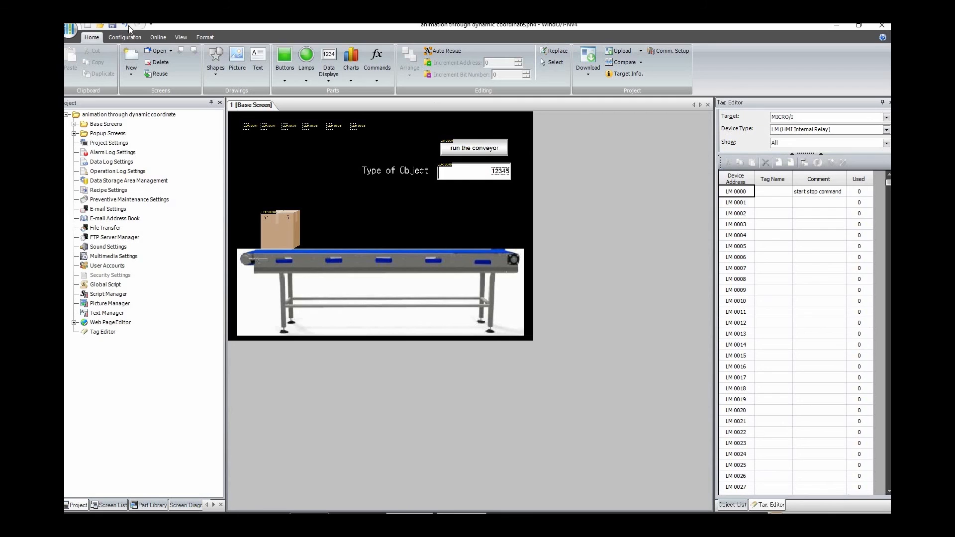
Step: Start the simulator and run the conveyor with the box, dismissing the object type keypad without entering a value
{"action": "left_click", "coordinate": [161, 39]}
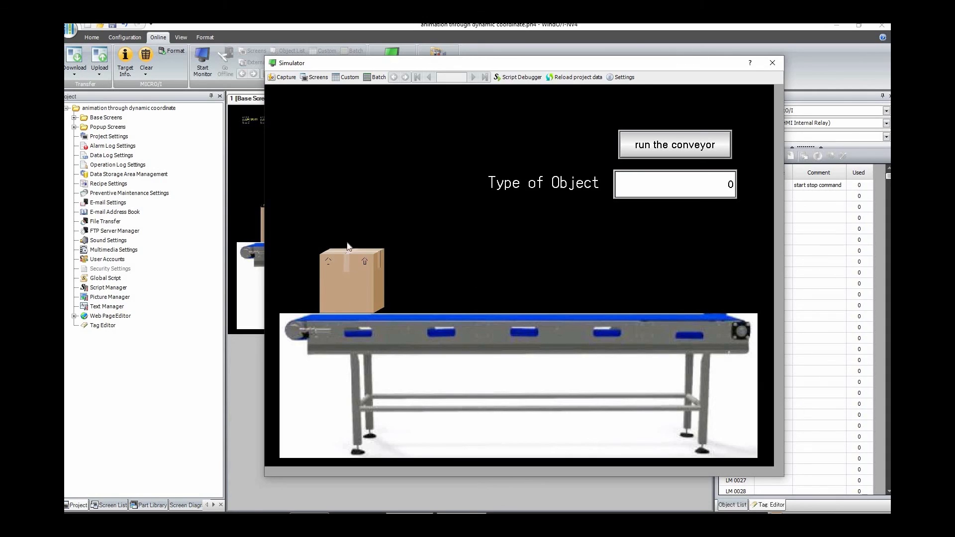
{"action": "left_click", "coordinate": [719, 187]}
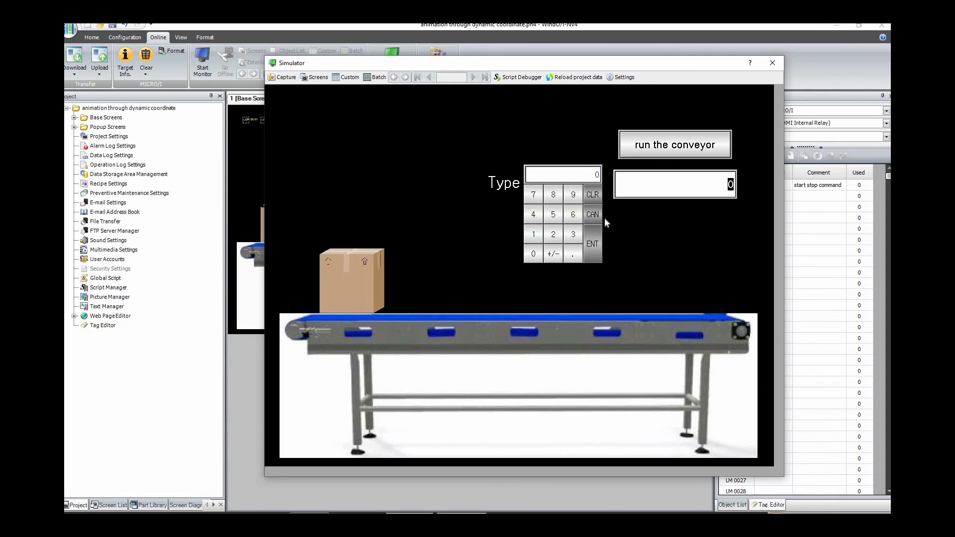
{"action": "left_click", "coordinate": [665, 145]}
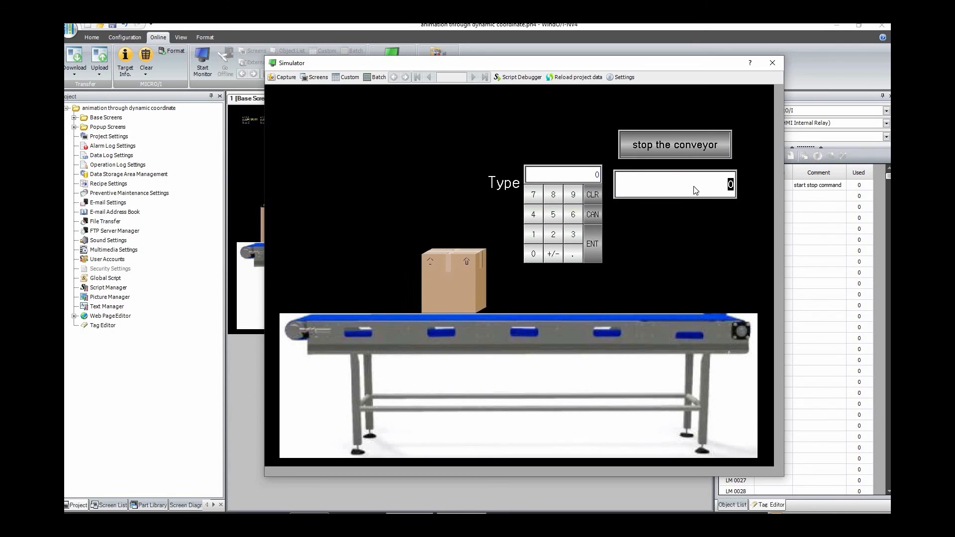
{"action": "left_click", "coordinate": [593, 214]}
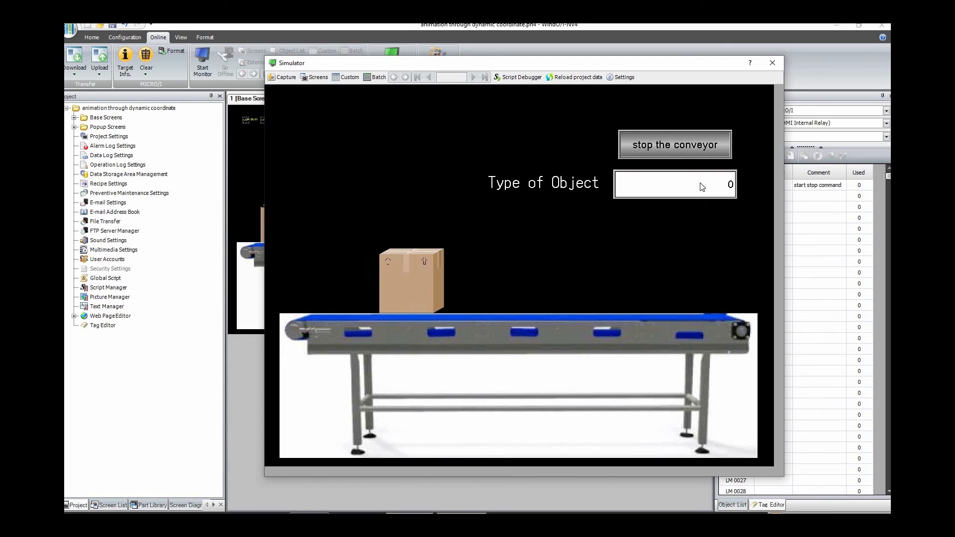
Step: Set Type of Object to 1 in the simulator to test the tyre on the running conveyor
{"action": "left_click", "coordinate": [699, 184]}
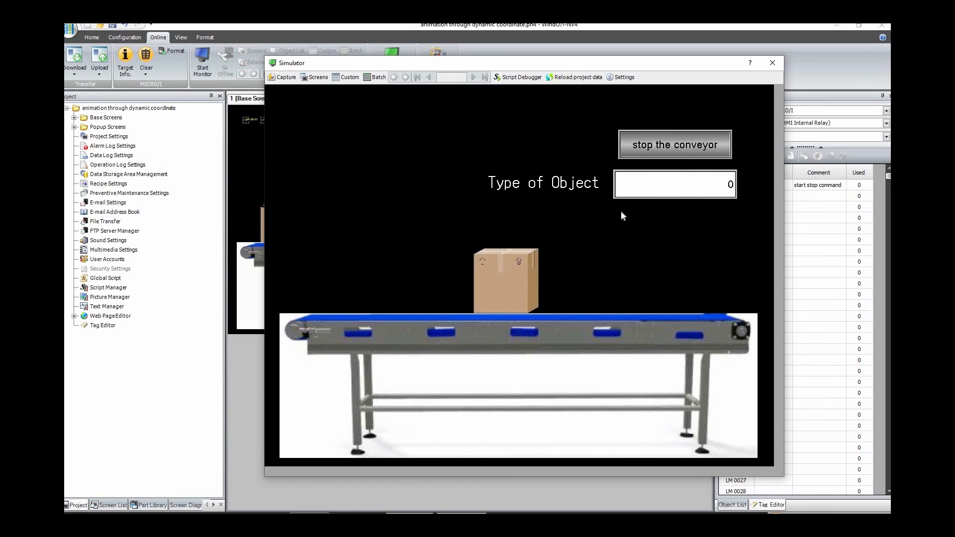
{"action": "left_click", "coordinate": [533, 234]}
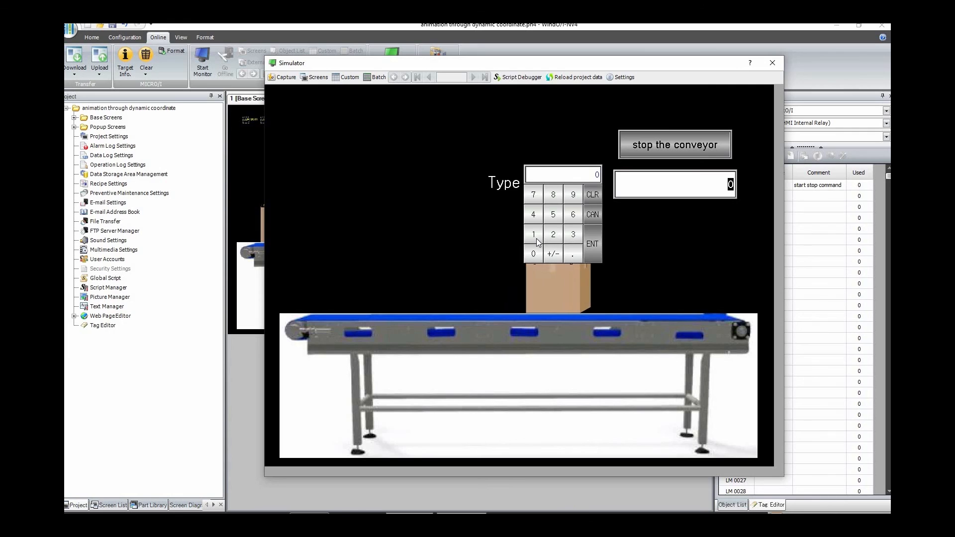
{"action": "left_click", "coordinate": [592, 237]}
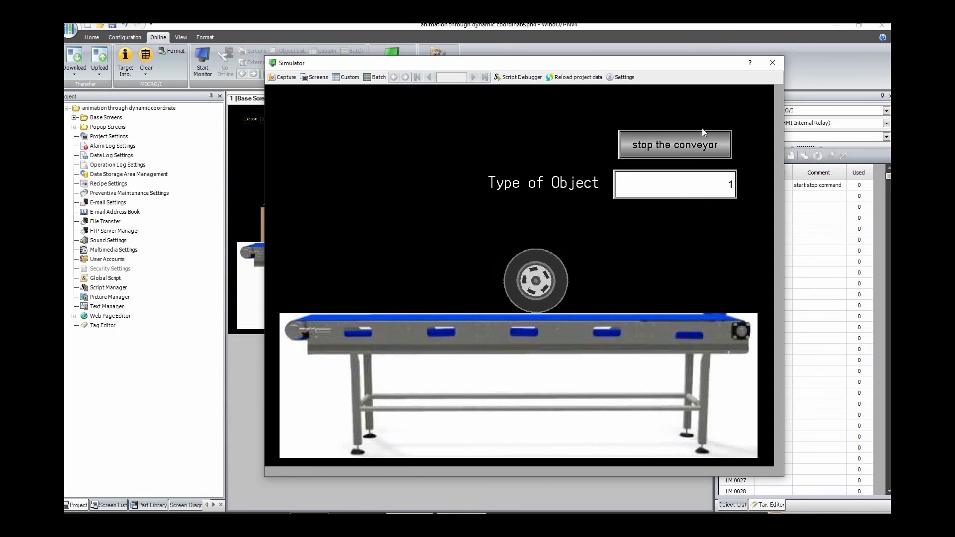
Step: Test stopping and restarting the conveyor in the simulator with the tyre on it
{"action": "left_click", "coordinate": [705, 143]}
{"action": "left_click", "coordinate": [706, 145]}
{"action": "left_click", "coordinate": [706, 145]}
Step: Set Type of Object to 0 in the simulator to test switching back to the box
{"action": "left_click", "coordinate": [725, 189]}
{"action": "left_click", "coordinate": [534, 253]}
{"action": "left_click", "coordinate": [595, 243]}
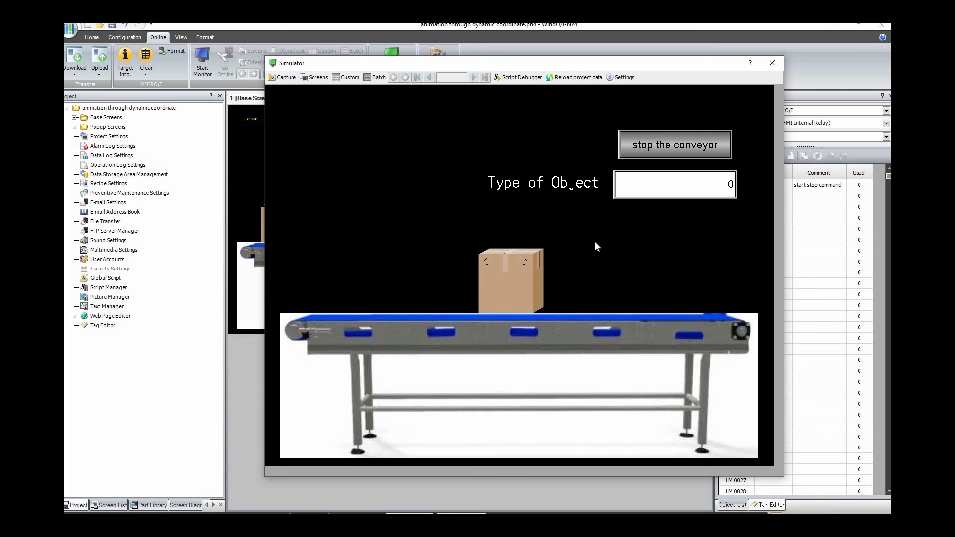